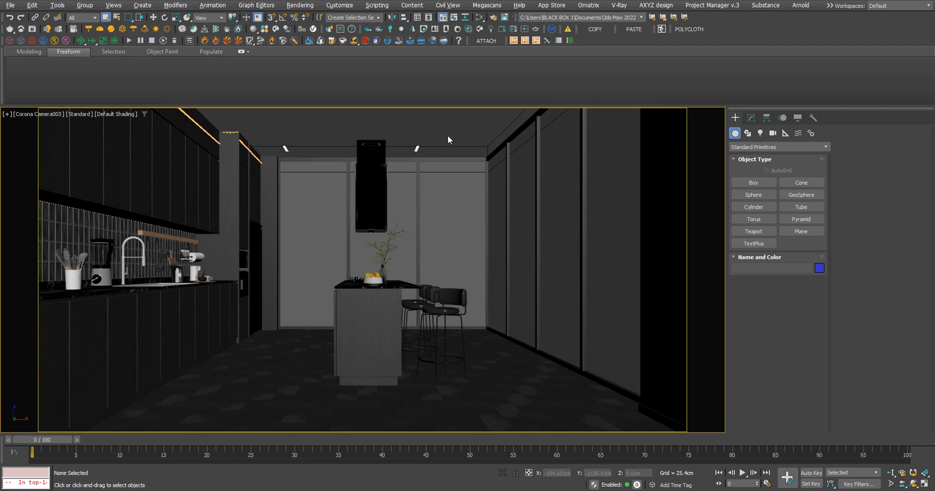
# Examine the kitchen interior from the camera and then the whole room, island and glass walls from several perspective angles.
pyautogui.hotkey('alt', 'w')
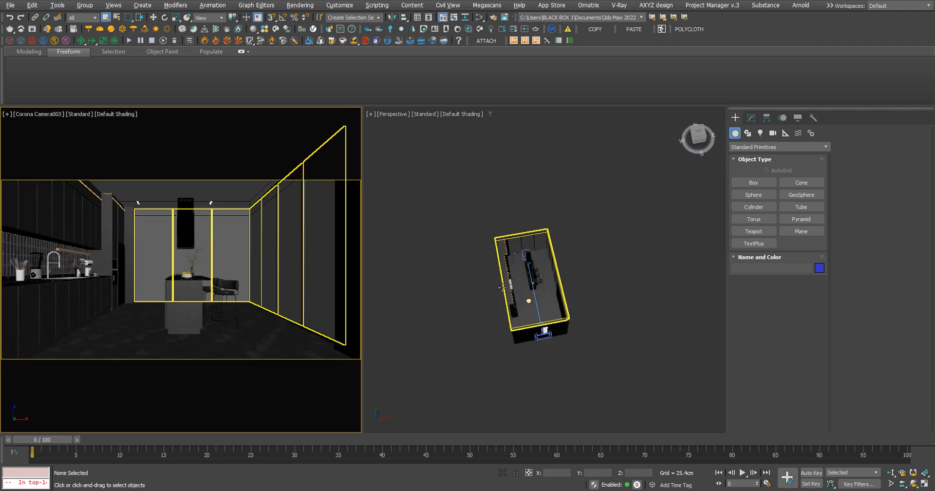
pyautogui.keyDown('alt'); pyautogui.moveTo(508, 285); pyautogui.dragTo(468, 263, button='middle'); pyautogui.keyUp('alt')
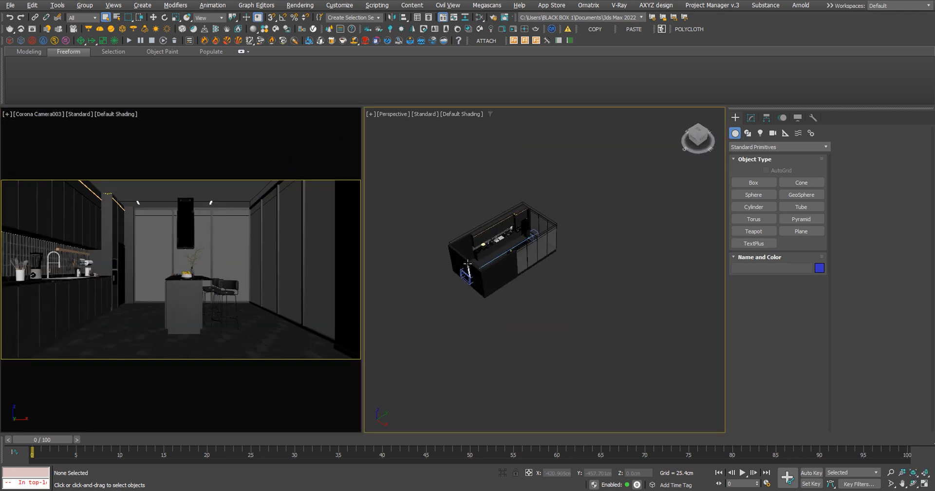
pyautogui.hotkey('alt', 'w')
pyautogui.scroll(5, 273, 195)
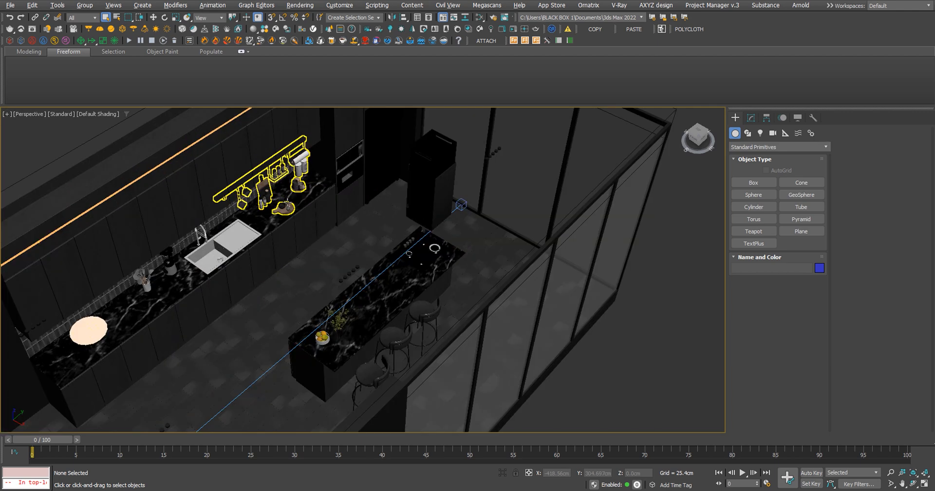
pyautogui.scroll(-3, 287, 202)
pyautogui.moveTo(325, 188); pyautogui.dragTo(446, 335, button='middle')
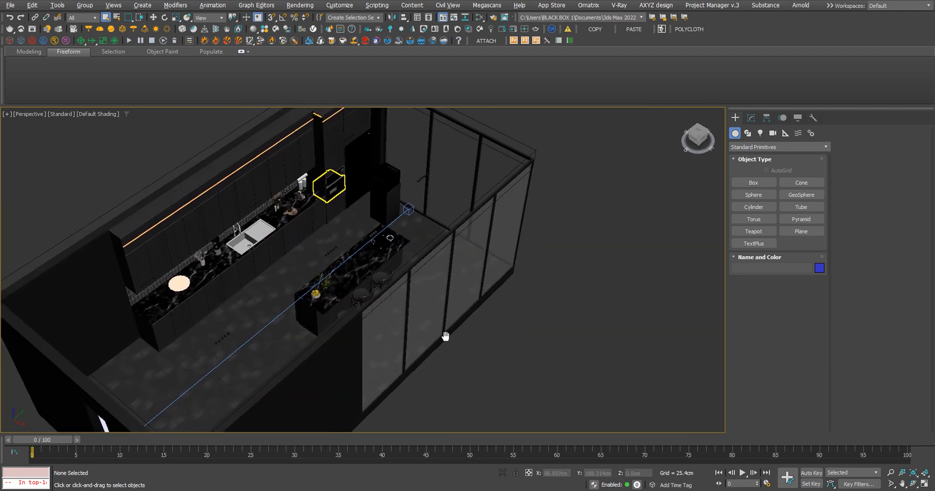
pyautogui.scroll(-4, 433, 323)
pyautogui.keyDown('alt'); pyautogui.moveTo(395, 298); pyautogui.dragTo(413, 287, button='middle'); pyautogui.keyUp('alt')
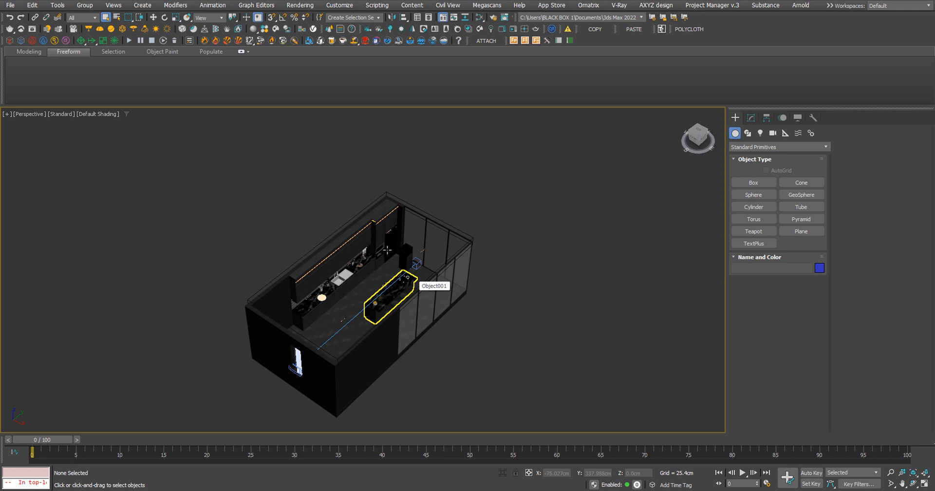
pyautogui.scroll(6, 347, 242)
pyautogui.scroll(-5, 347, 243)
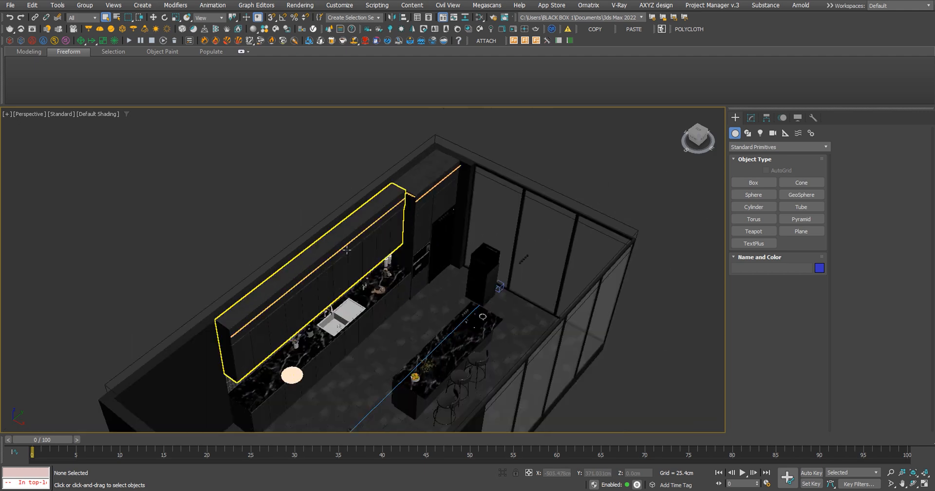
pyautogui.keyDown('alt'); pyautogui.moveTo(387, 303); pyautogui.dragTo(335, 312, button='middle'); pyautogui.keyUp('alt')
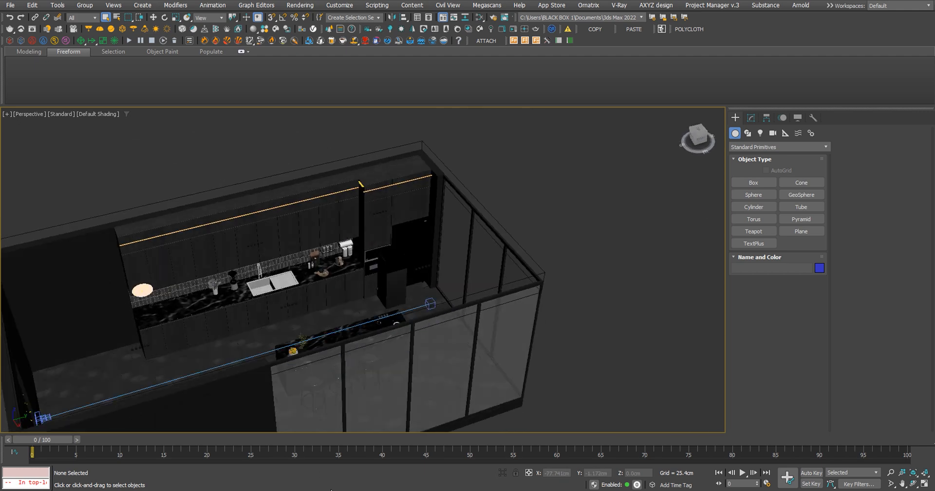
pyautogui.press('super+e')
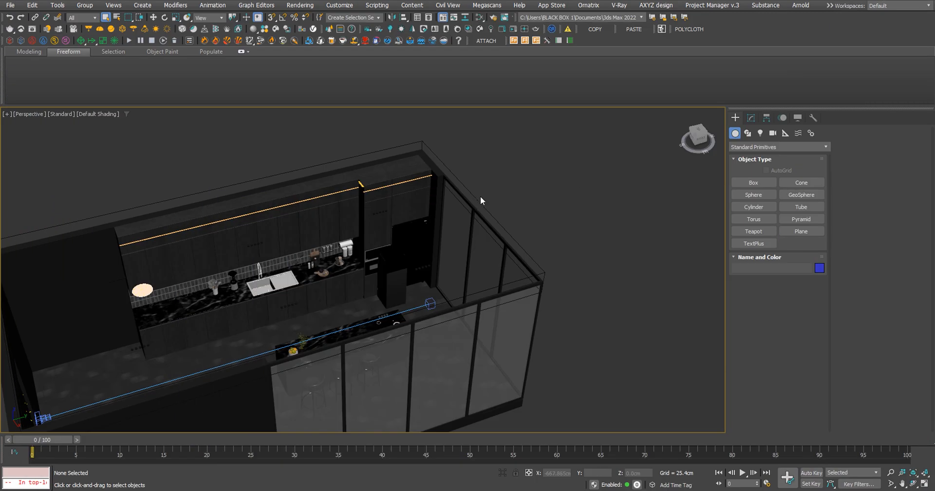
pyautogui.scroll(-3, 309, 262)
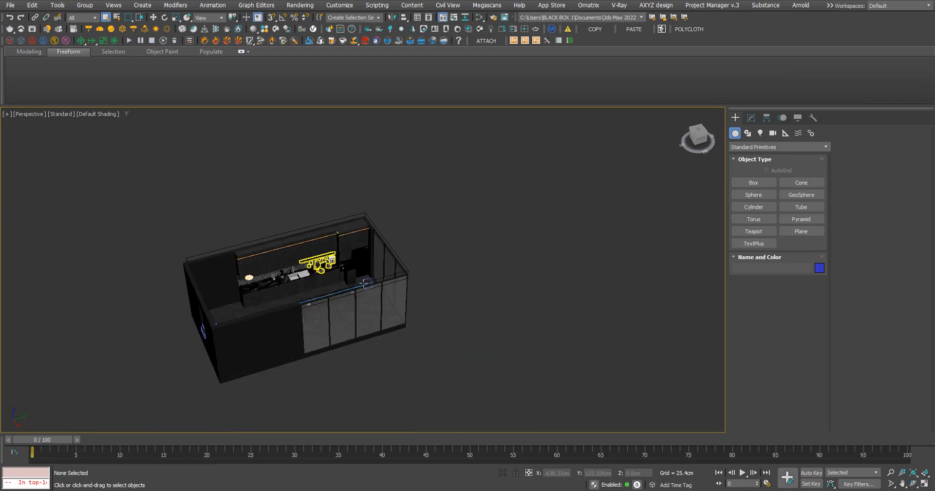
pyautogui.keyDown('alt'); pyautogui.moveTo(309, 262); pyautogui.dragTo(425, 241, button='middle'); pyautogui.keyUp('alt')
pyautogui.scroll(7, 417, 334)
pyautogui.scroll(-5, 417, 295)
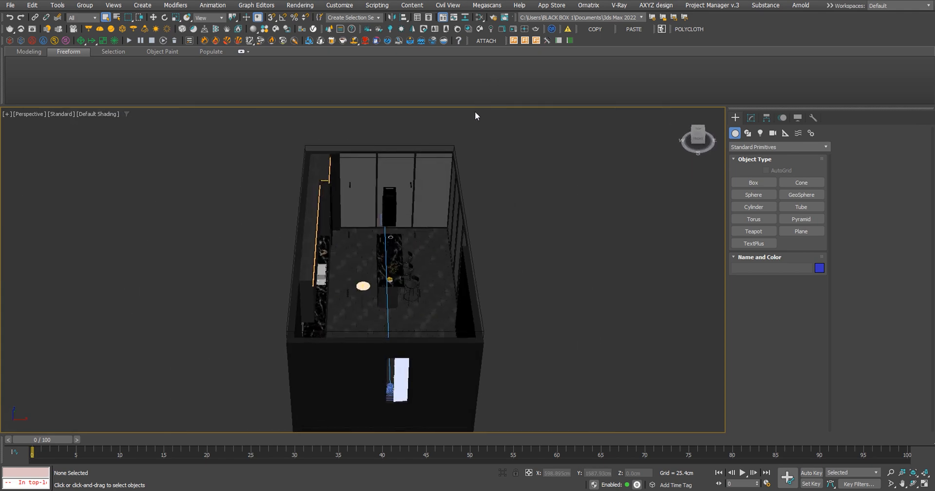
# Open the material editor and move the Corona volume material node away from the CoronaSky and Color Correction nodes.
pyautogui.click(482, 20)
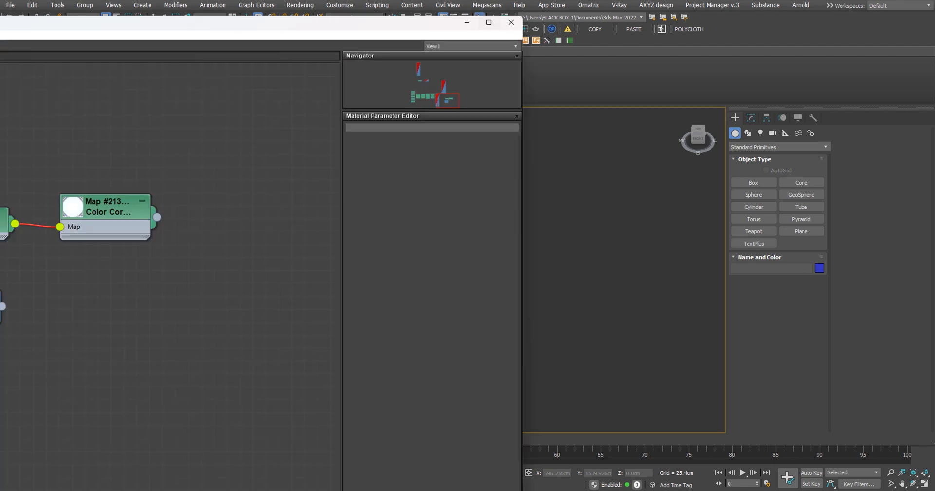
pyautogui.moveTo(161, 22); pyautogui.dragTo(487, 1)
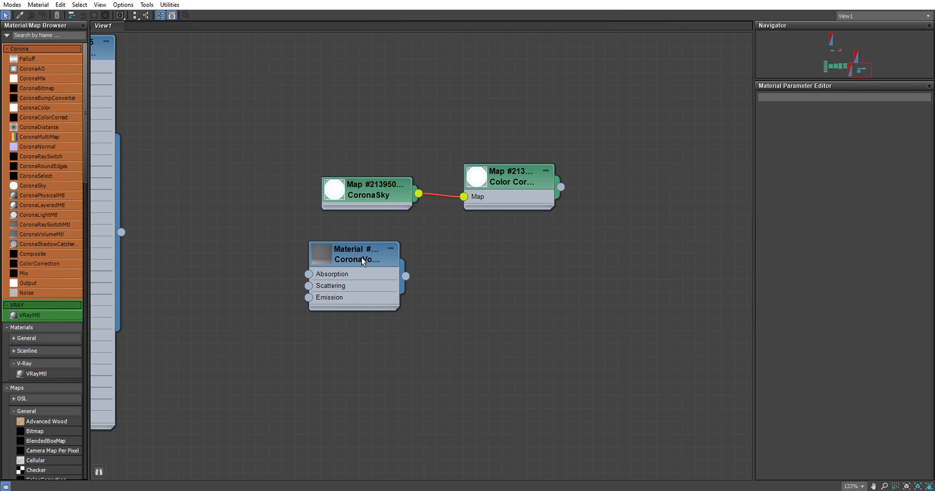
pyautogui.moveTo(361, 258); pyautogui.dragTo(183, 336)
pyautogui.moveTo(360, 195); pyautogui.dragTo(361, 181)
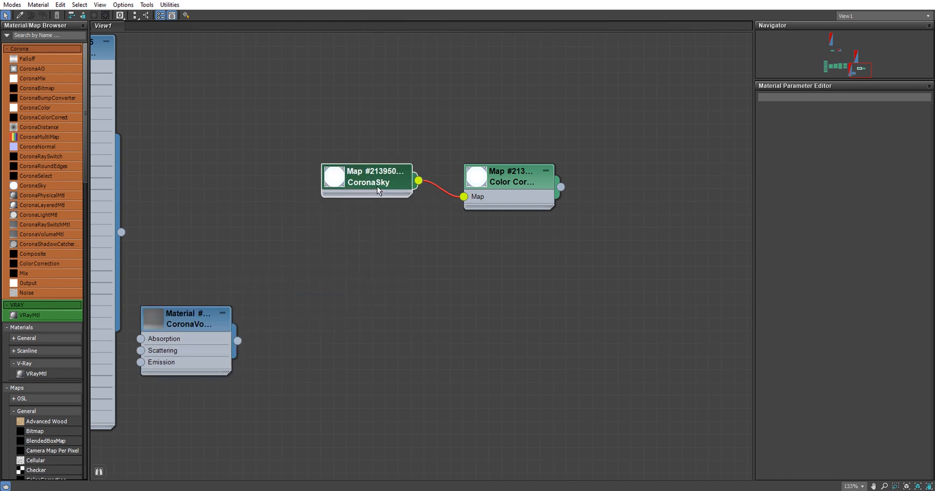
# Inspect the parameters of the CoronaSky map and of the Color Correction map it feeds.
pyautogui.doubleClick(377, 190)
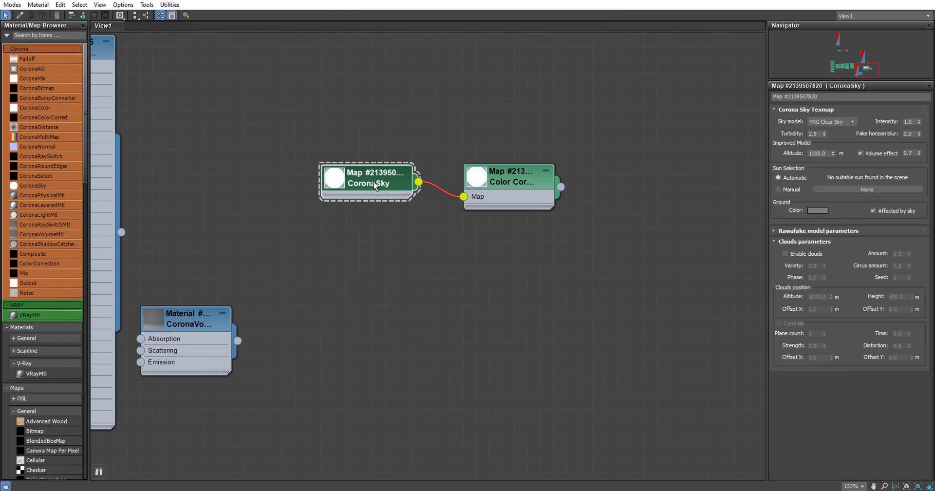
pyautogui.moveTo(373, 182)
pyautogui.mouseDown()
pyautogui.moveTo(388, 193)
pyautogui.moveTo(379, 198)
pyautogui.mouseUp()
pyautogui.click(509, 179)
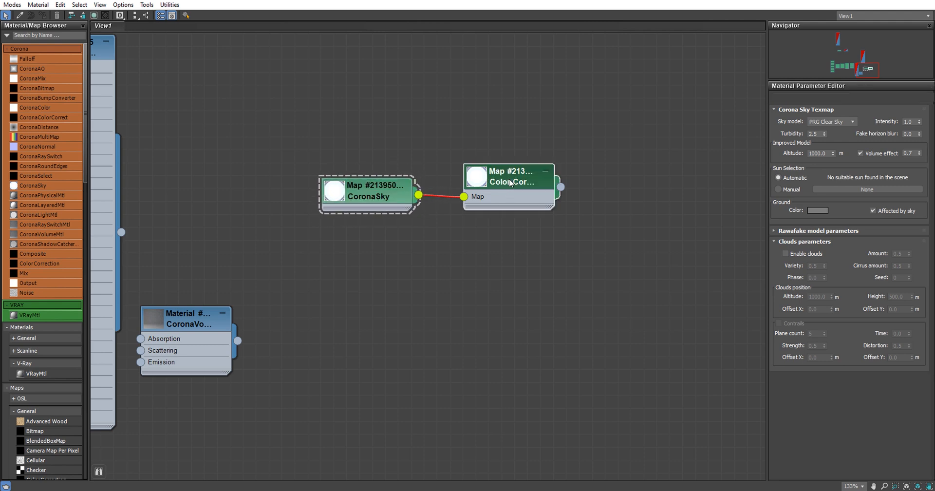
pyautogui.doubleClick(512, 178)
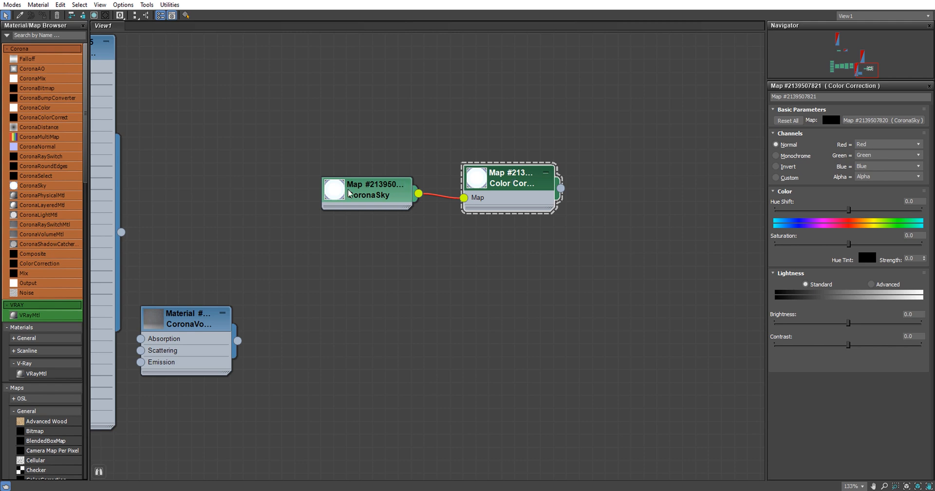
# Enlarge the CoronaSky node's preview and set the sky intensity to 0.2.
pyautogui.scroll(3, 341, 196)
pyautogui.doubleClick(329, 198)
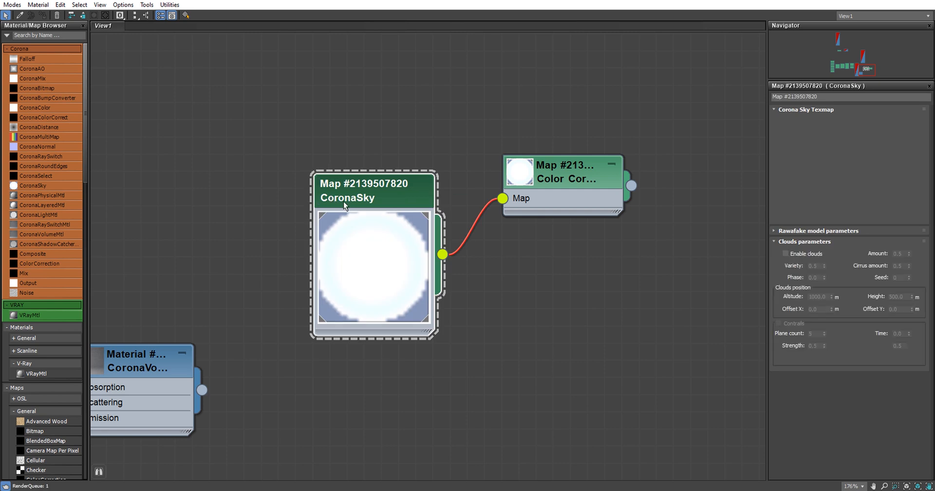
pyautogui.moveTo(378, 190); pyautogui.dragTo(358, 141)
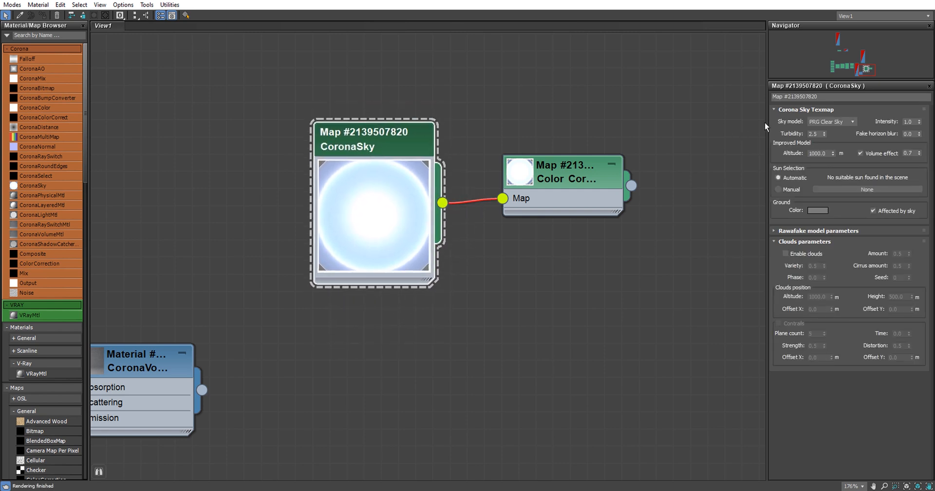
pyautogui.click(908, 122)
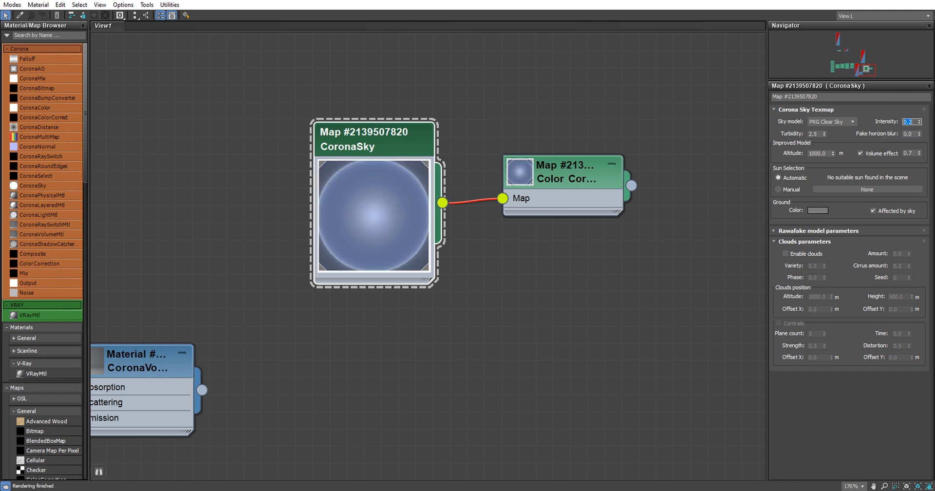
pyautogui.moveTo(403, 141); pyautogui.dragTo(369, 124)
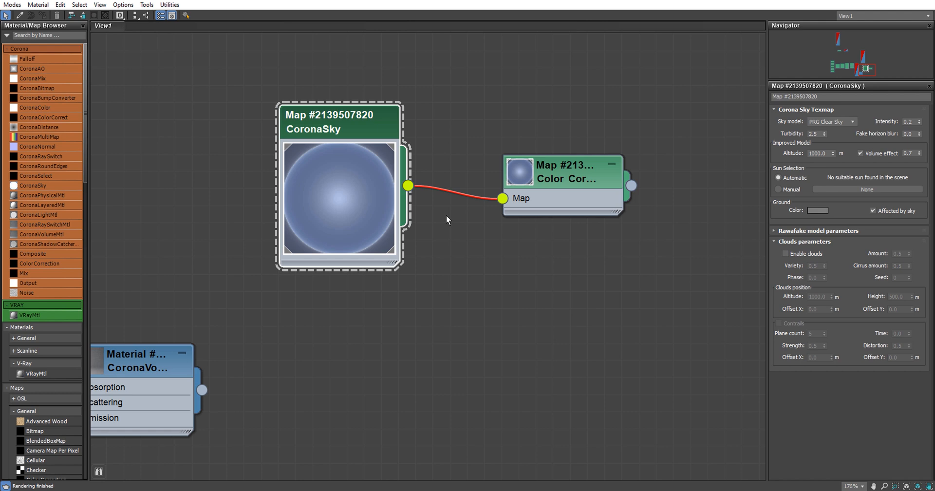
# Collapse the CoronaSky preview, reset the sky intensity to 1.0 and realign the node with the Color Correction node.
pyautogui.doubleClick(355, 207)
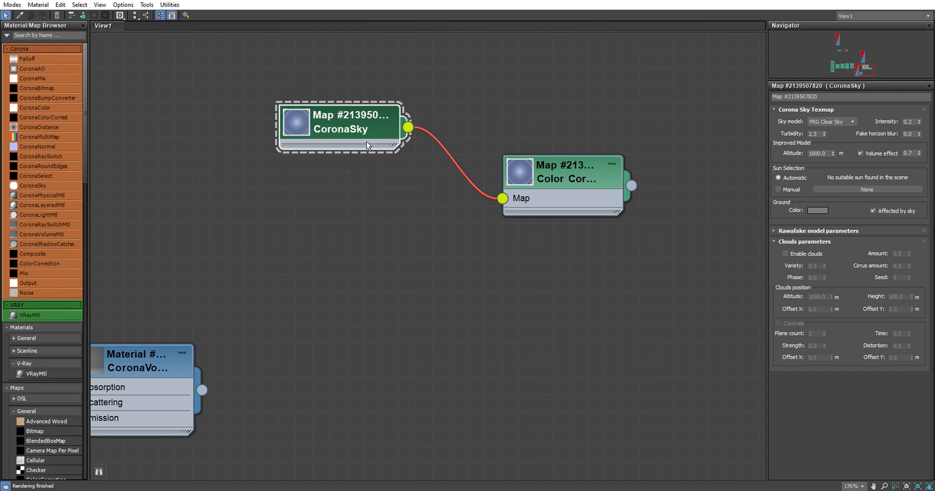
pyautogui.moveTo(367, 142); pyautogui.dragTo(390, 200)
pyautogui.rightClick(919, 123)
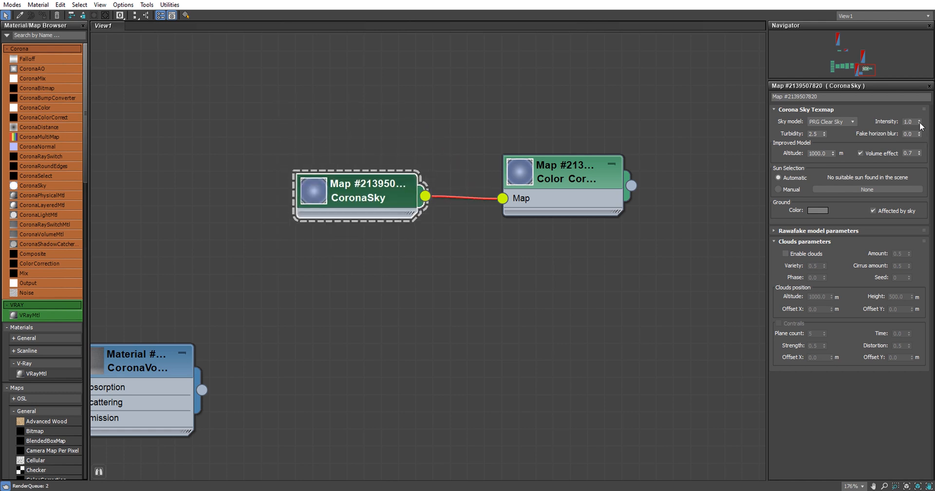
pyautogui.moveTo(361, 200); pyautogui.dragTo(376, 200)
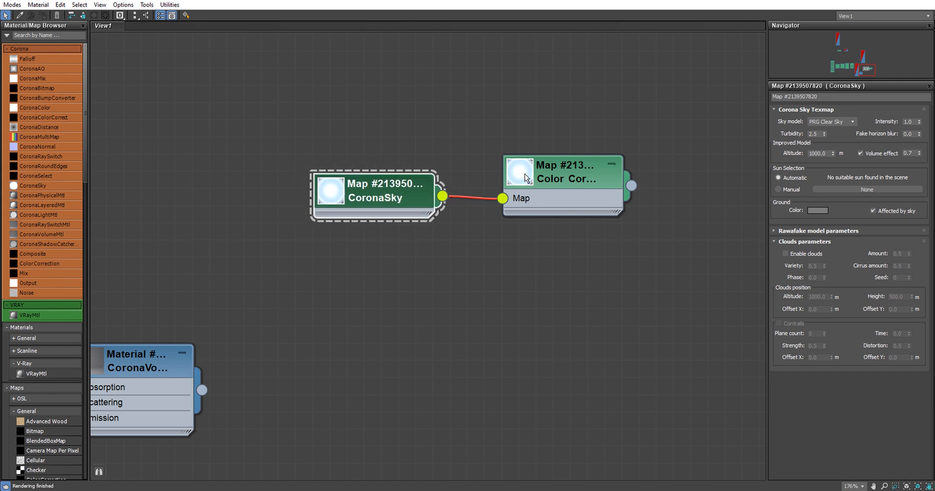
# Review the Color Correction map's channel, color and lightness parameters.
pyautogui.moveTo(565, 172)
pyautogui.mouseDown()
pyautogui.moveTo(553, 168)
pyautogui.moveTo(564, 171)
pyautogui.mouseUp()
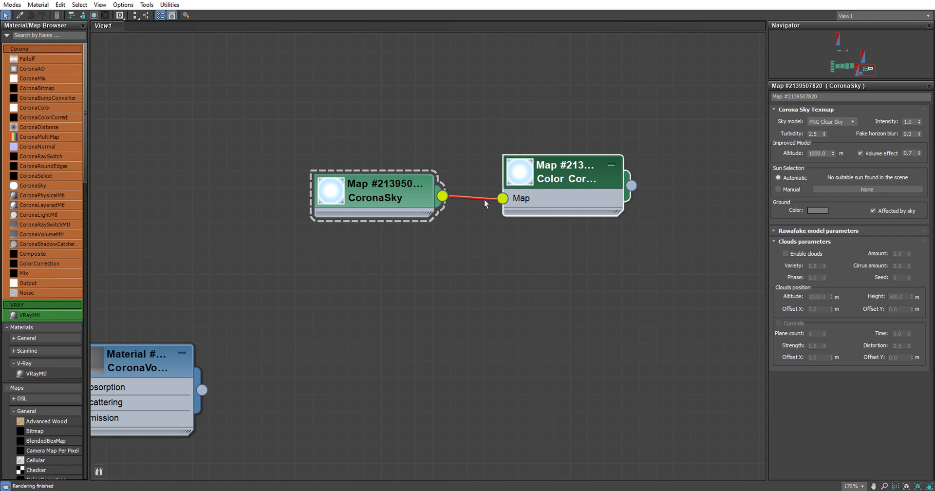
pyautogui.doubleClick(575, 183)
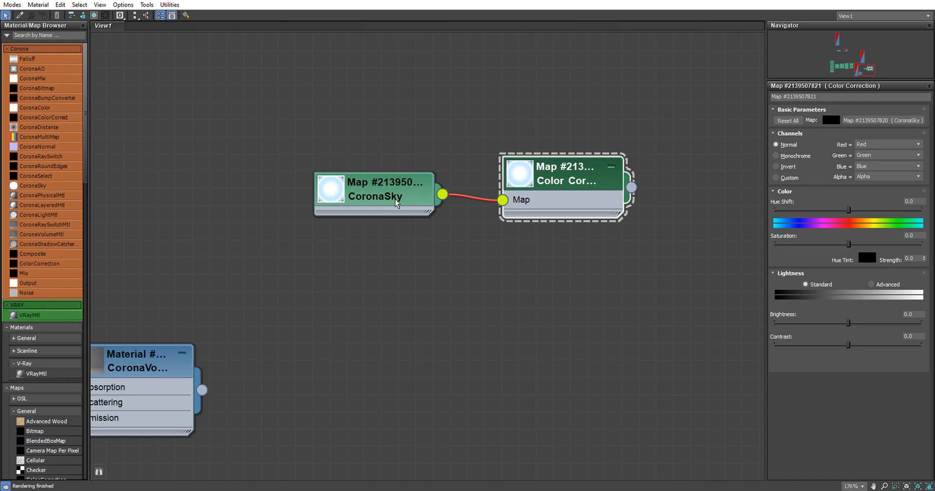
pyautogui.moveTo(399, 202); pyautogui.dragTo(398, 202)
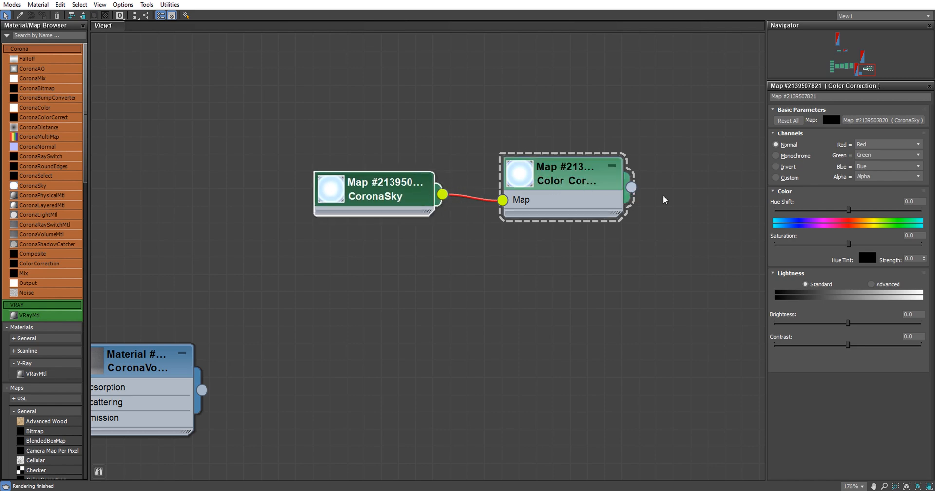
# Shift the material editor aside and open the Environment and Effects settings over the viewport.
pyautogui.moveTo(663, 1); pyautogui.dragTo(4, 200)
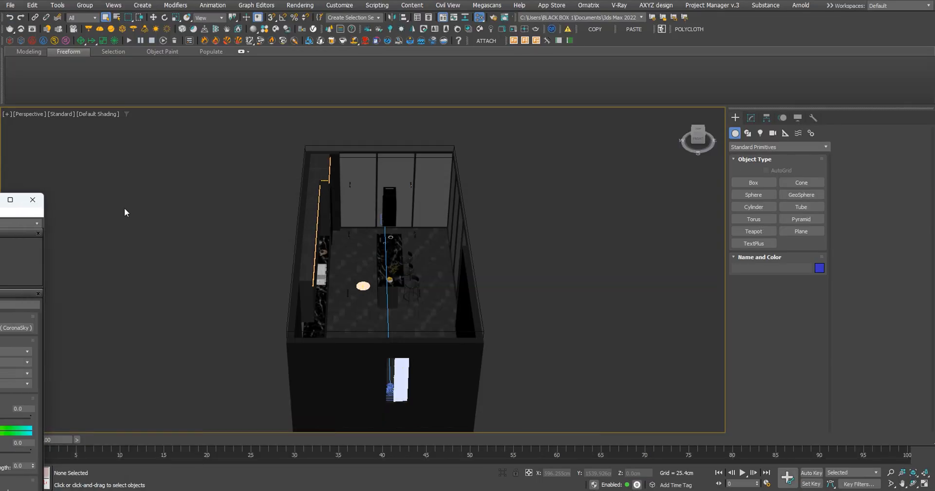
pyautogui.click(298, 6)
pyautogui.click(327, 128)
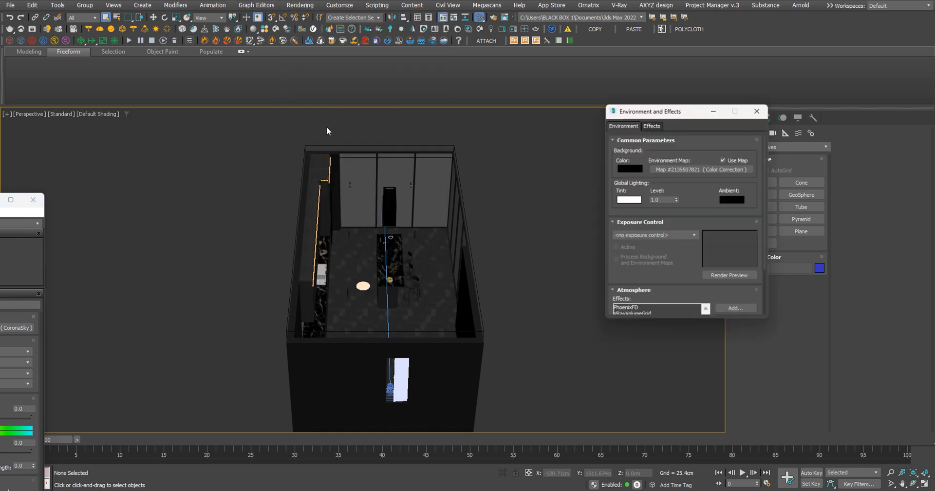
pyautogui.moveTo(689, 128); pyautogui.dragTo(267, 161)
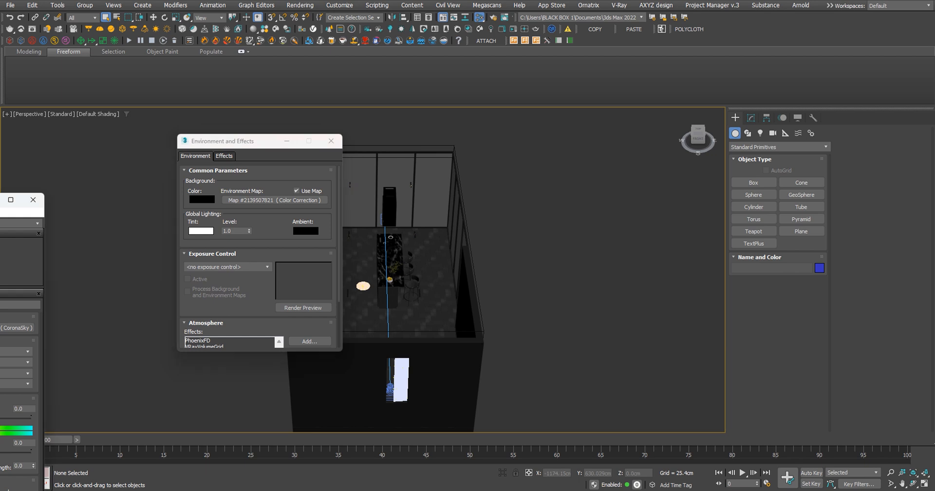
# Place the material editor beside the environment settings and assign the Color Correction map as an instance to the environment map.
pyautogui.moveTo(0, 199); pyautogui.dragTo(0, 90)
pyautogui.moveTo(250, 142); pyautogui.dragTo(664, 137)
pyautogui.moveTo(0, 95); pyautogui.dragTo(314, 62)
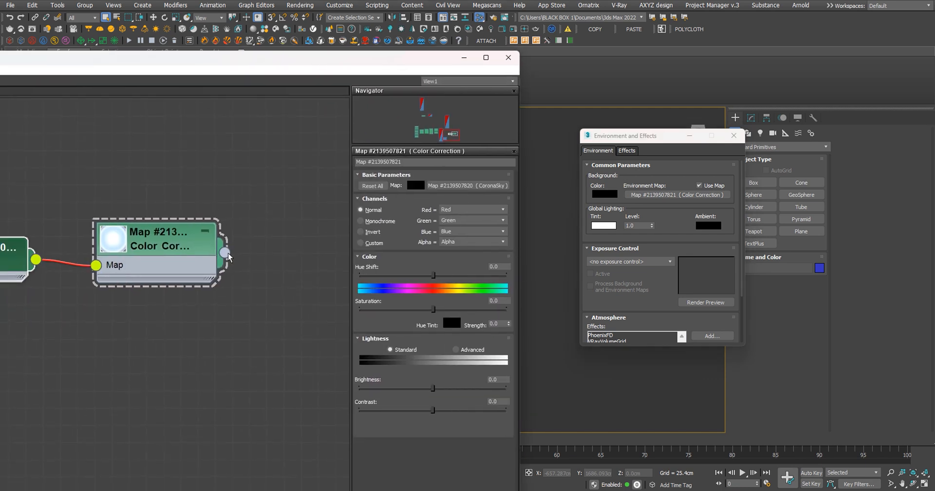
pyautogui.moveTo(225, 253); pyautogui.dragTo(677, 194)
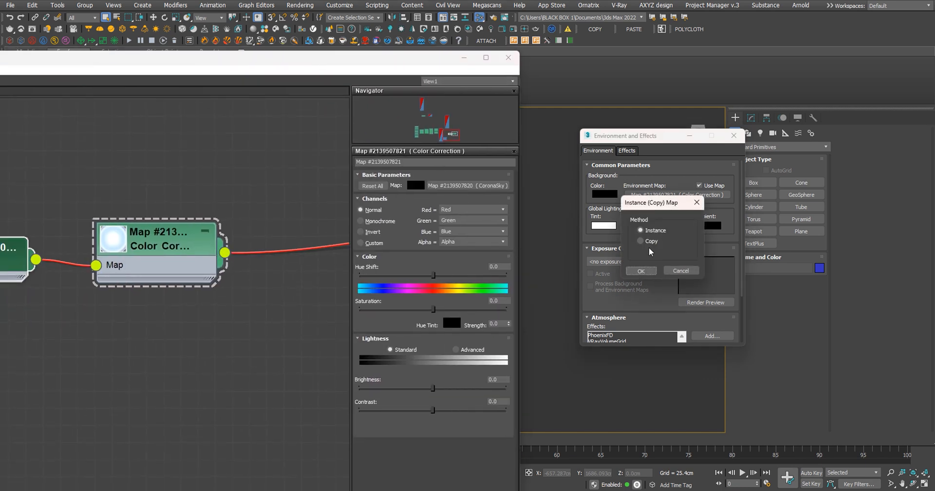
pyautogui.click(642, 271)
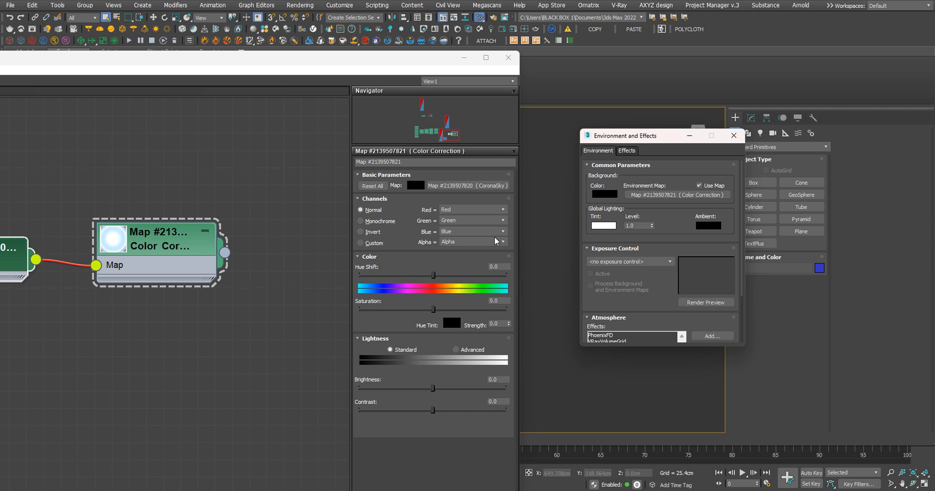
# Close the material editor, examine the BLACK KITCHEN1.jpg render and close its viewer windows.
pyautogui.click(508, 58)
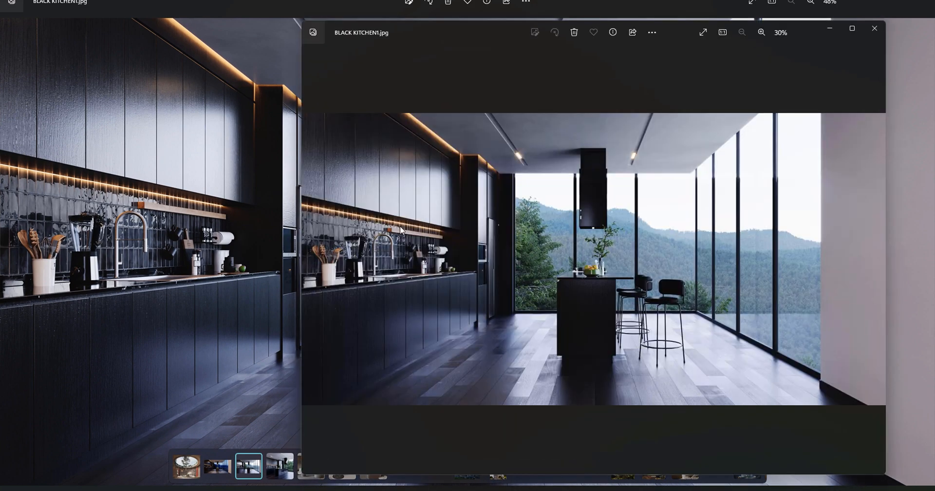
pyautogui.click(875, 28)
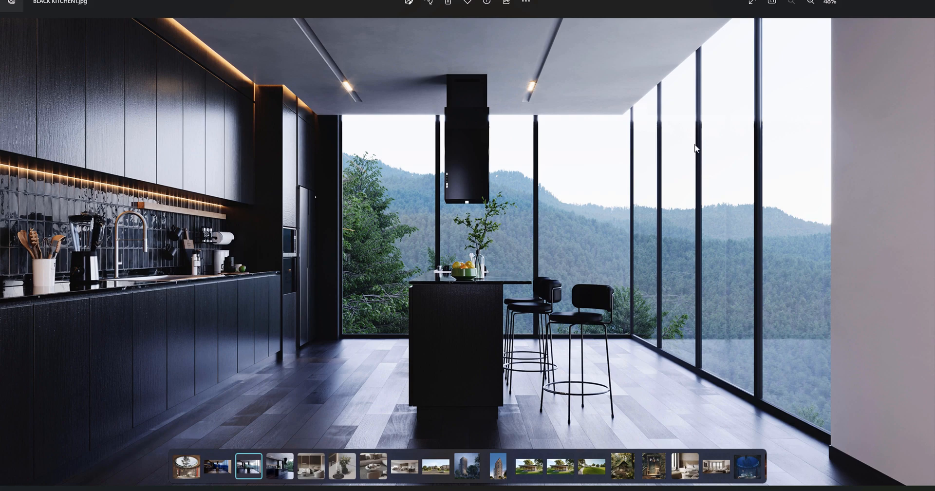
pyautogui.click(927, 1)
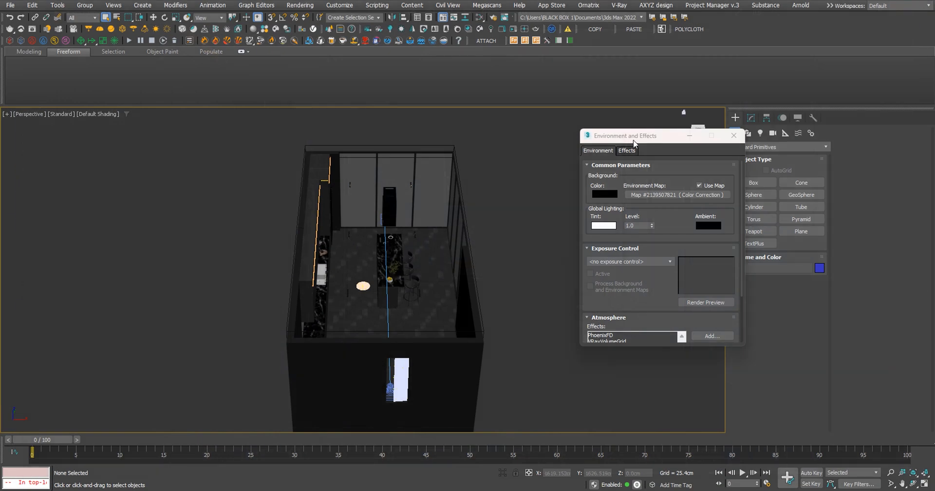
# Shift the environment settings aside and maximize the Corona Camera003 viewport in place of the Perspective view.
pyautogui.moveTo(655, 138); pyautogui.dragTo(601, 153)
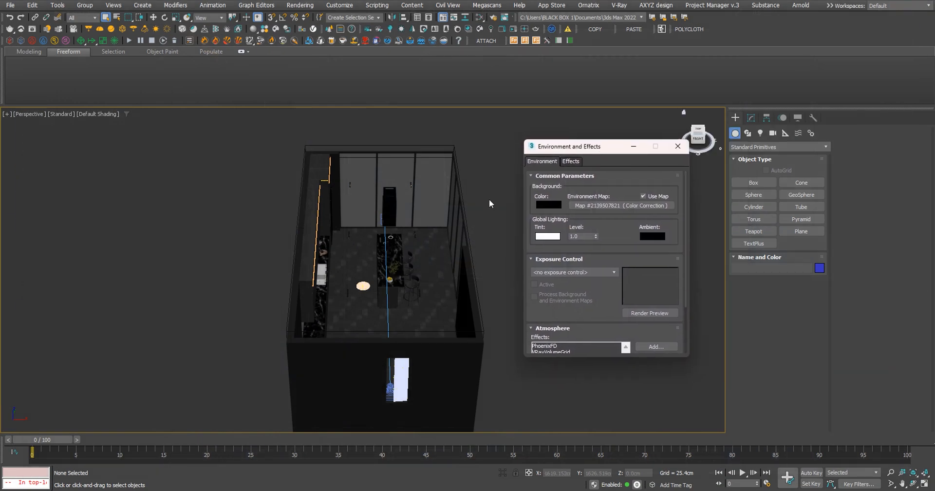
pyautogui.moveTo(489, 199); pyautogui.dragTo(435, 229, button='middle')
pyautogui.hotkey('alt', 'w')
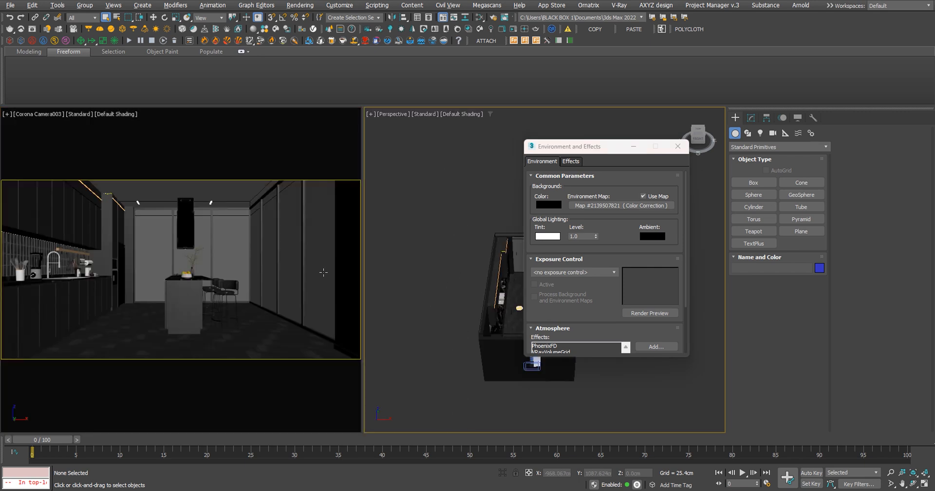
pyautogui.rightClick(245, 247)
pyautogui.hotkey('alt', 'w')
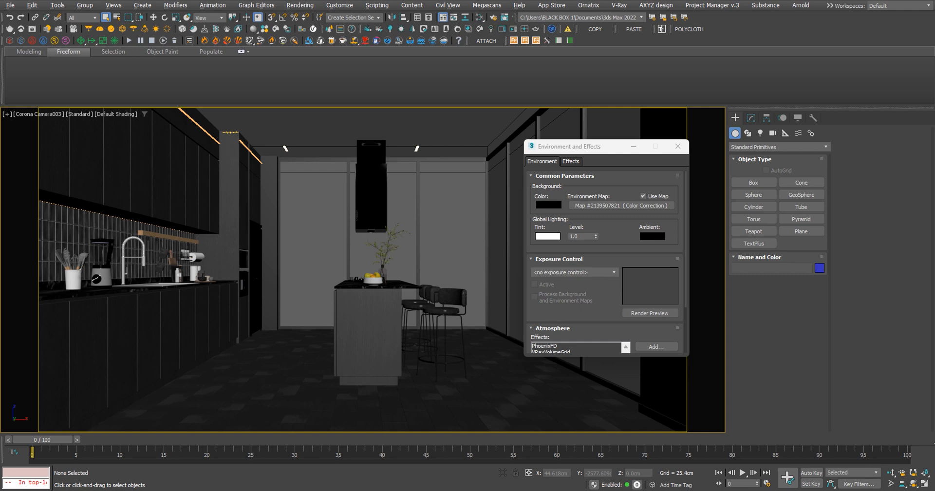
# Bring the Corona frame buffer over the viewport and close the Environment and Effects settings.
pyautogui.moveTo(0, 73); pyautogui.dragTo(430, 123)
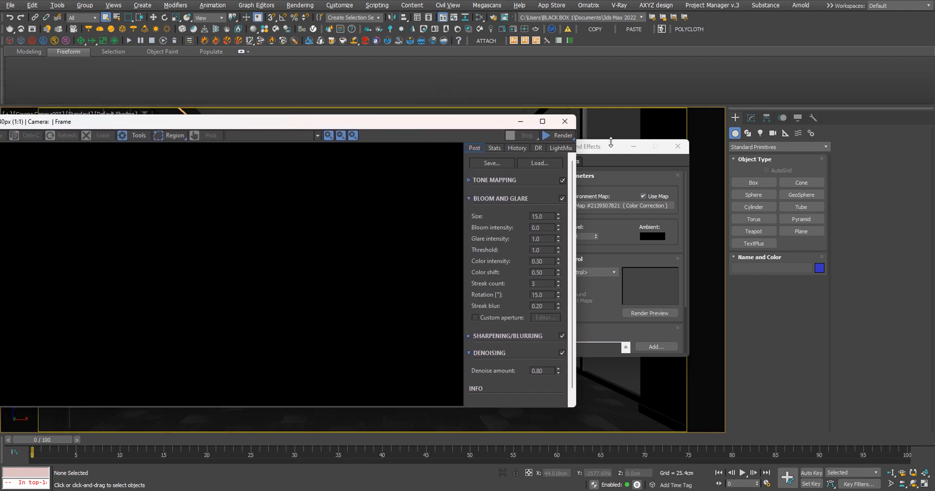
pyautogui.moveTo(618, 151); pyautogui.dragTo(738, 170)
pyautogui.click(789, 169)
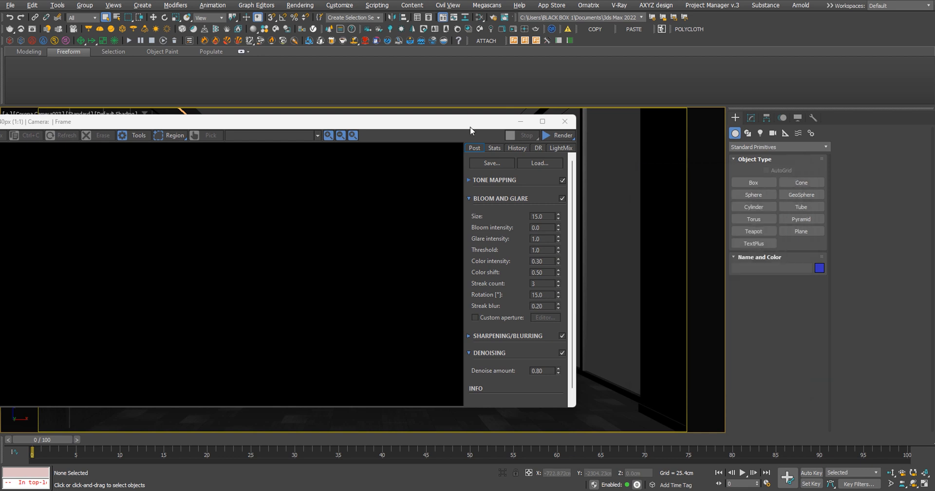
pyautogui.moveTo(470, 129); pyautogui.dragTo(552, 123)
# Expand the frame buffer's tone mapping settings and reset them to their defaults, confirming the reset.
pyautogui.click(550, 174)
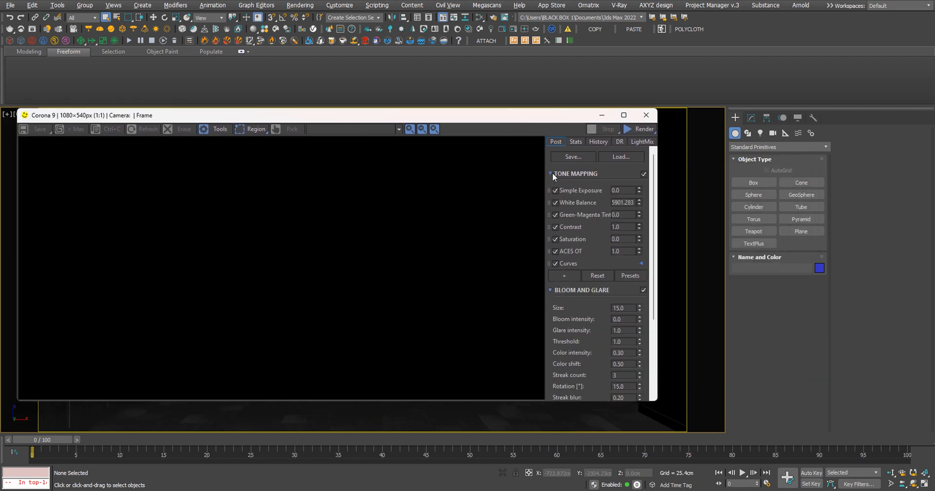
pyautogui.click(603, 276)
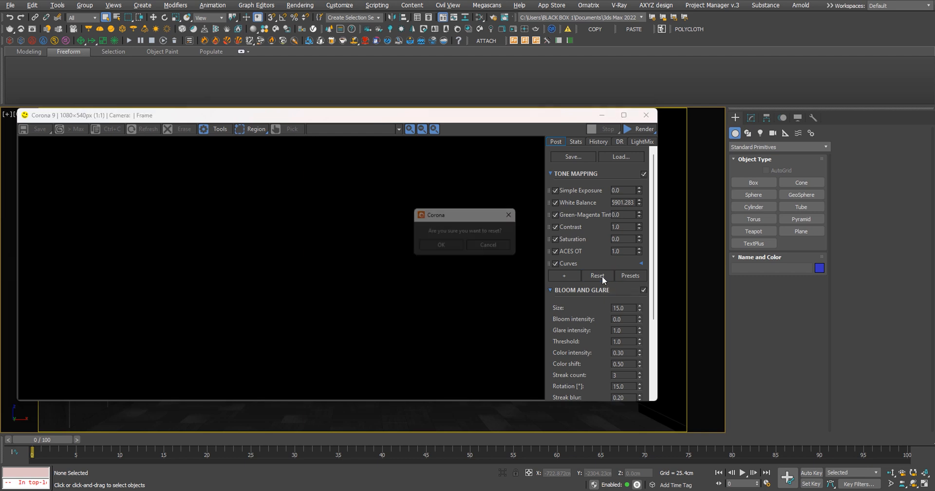
pyautogui.click(439, 248)
pyautogui.moveTo(419, 114); pyautogui.dragTo(447, 118)
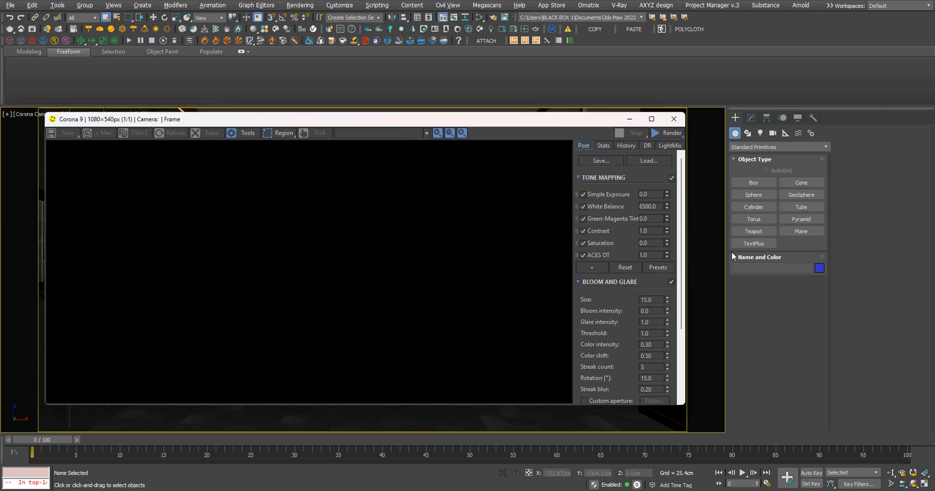
# Disable Bloom and Glare and start an interactive render of the kitchen camera view.
pyautogui.click(671, 281)
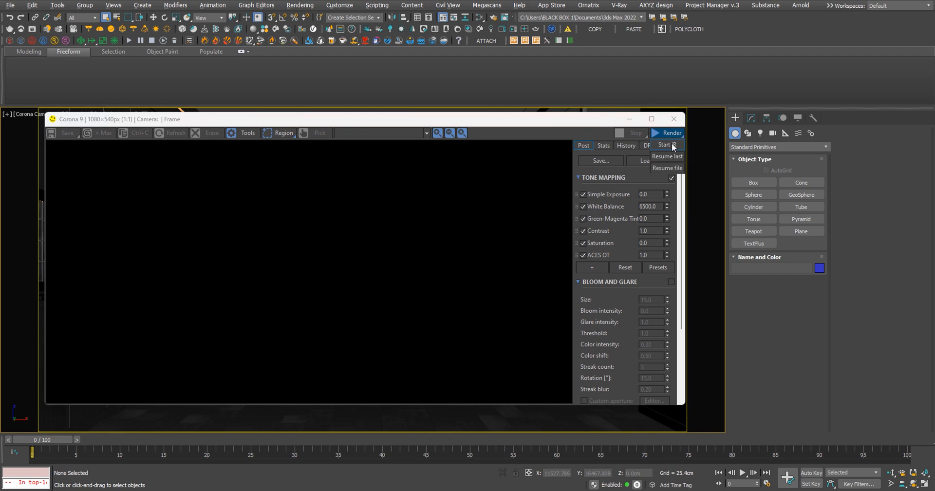
pyautogui.click(671, 143)
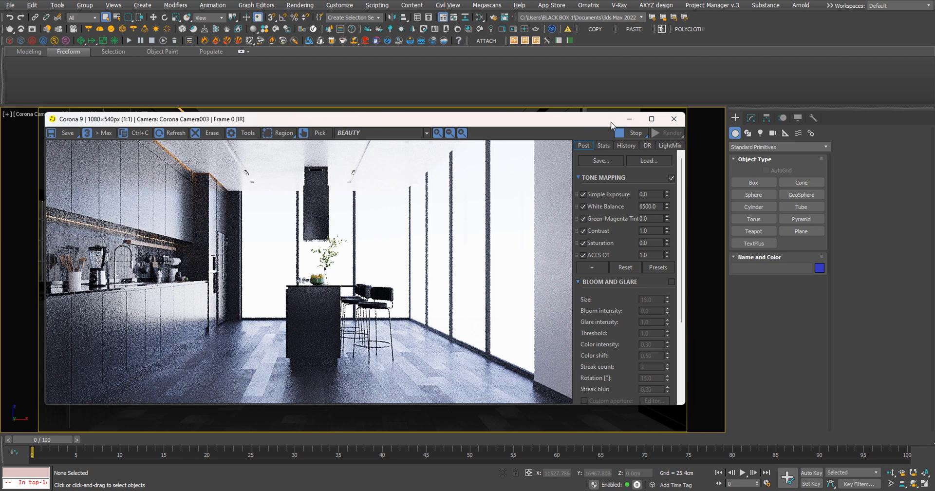
pyautogui.moveTo(546, 122); pyautogui.dragTo(532, 106)
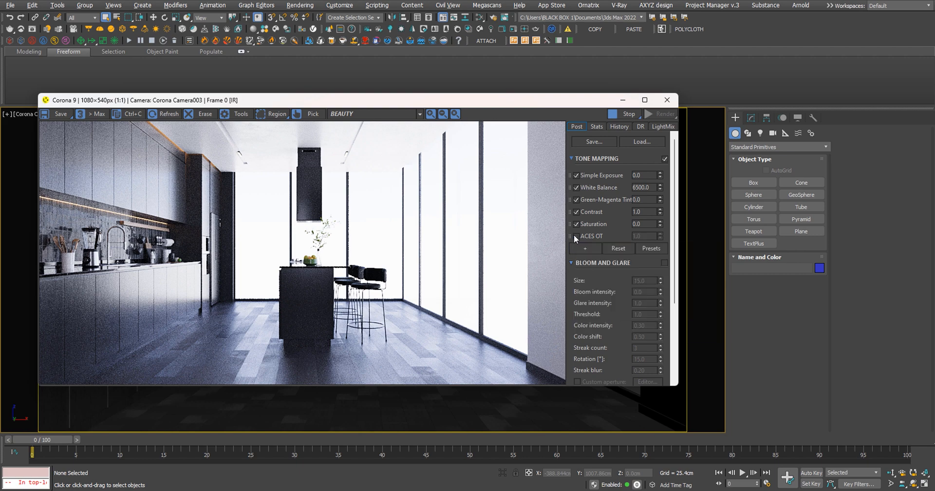
# Compare the kitchen render with the ACES OT operator switched on and off.
pyautogui.click(575, 236)
pyautogui.click(575, 236)
pyautogui.click(575, 236)
pyautogui.click(575, 236)
pyautogui.click(575, 236)
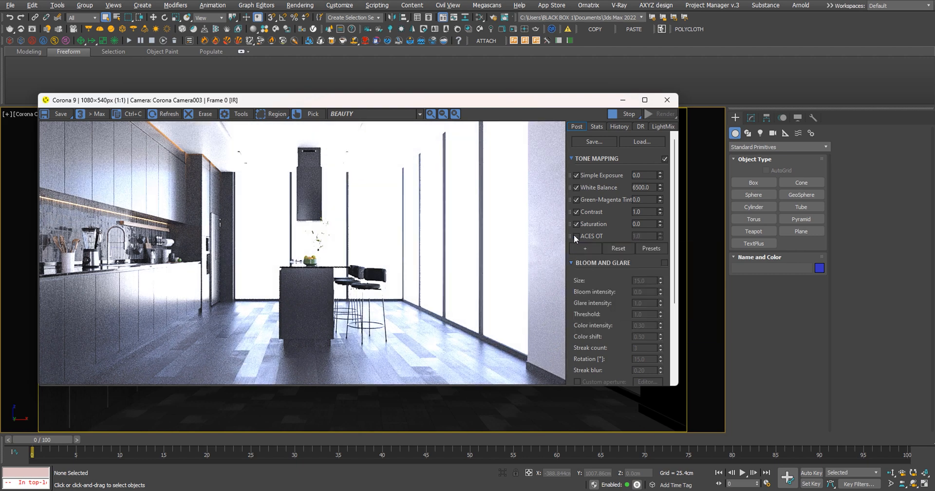
pyautogui.click(575, 236)
pyautogui.click(575, 236)
pyautogui.click(574, 236)
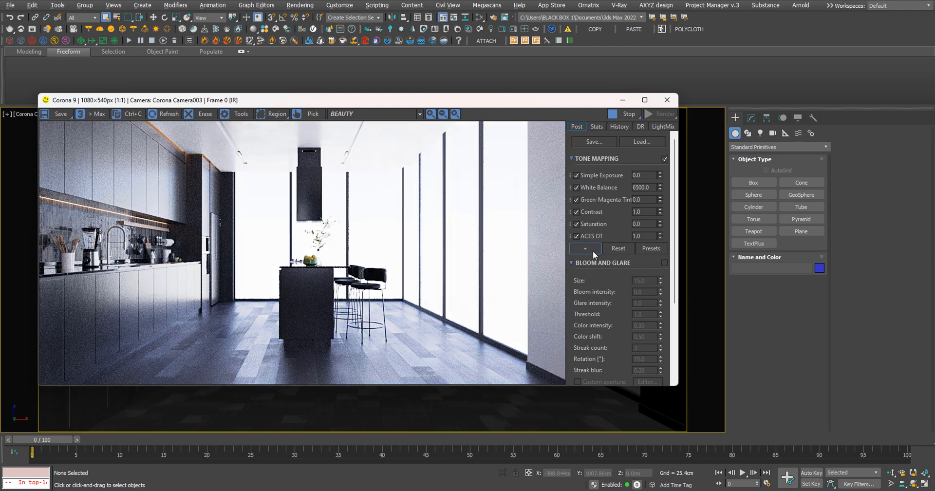
# Add a Reinhard Highlight Compression operator with ACES OT disabled and set its value to 1.5.
pyautogui.click(586, 249)
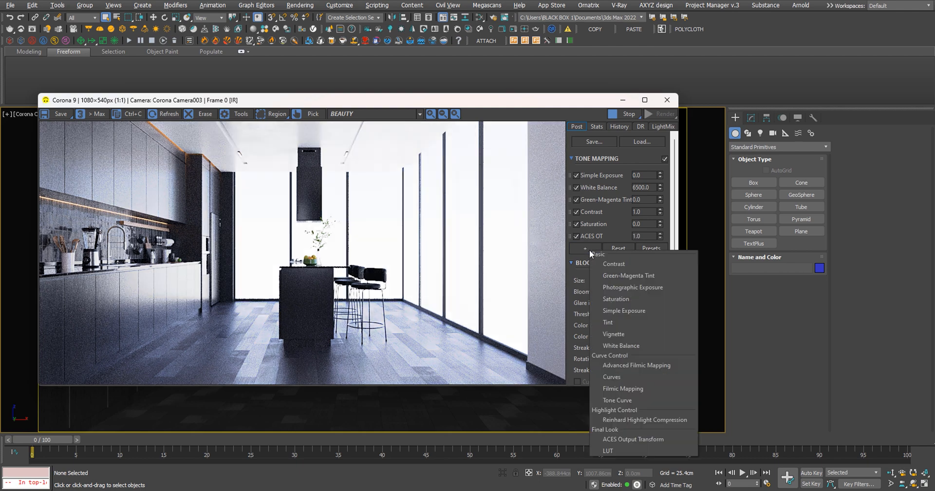
pyautogui.click(661, 419)
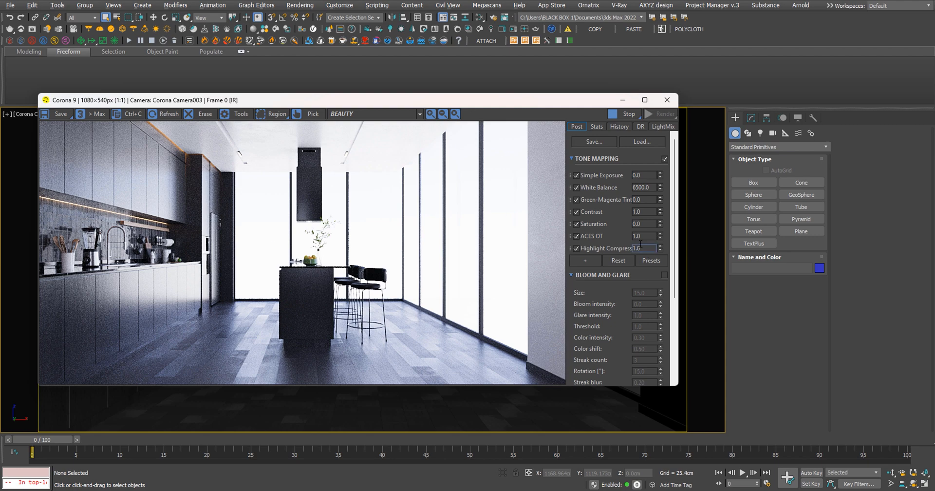
pyautogui.click(576, 236)
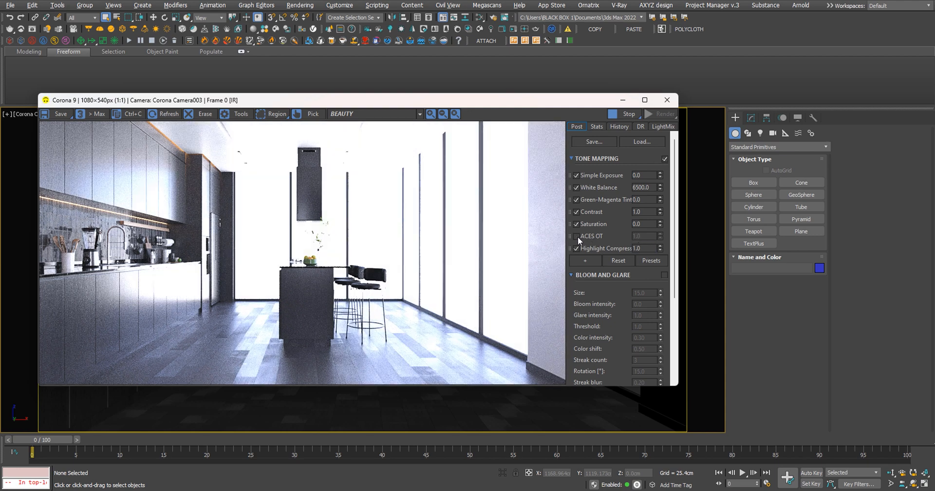
pyautogui.doubleClick(651, 250)
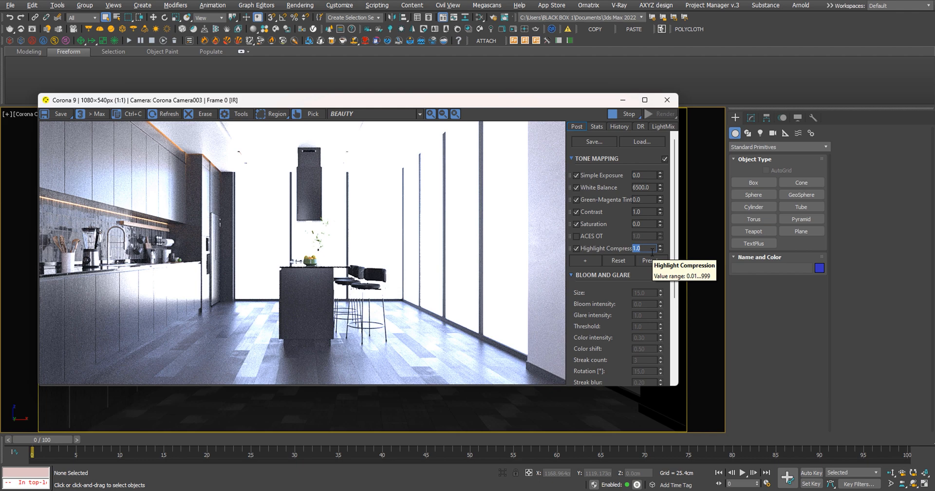
pyautogui.write('1.5')
pyautogui.press('Return')
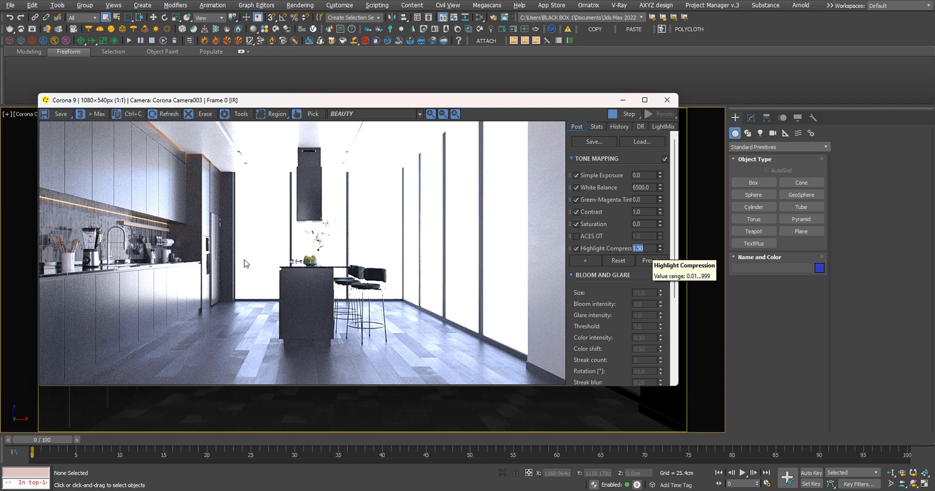
# Raise the Highlight Compression to 2 and on to 3, inspecting how the cabinets and windows look in the render.
pyautogui.scroll(1, 142, 275)
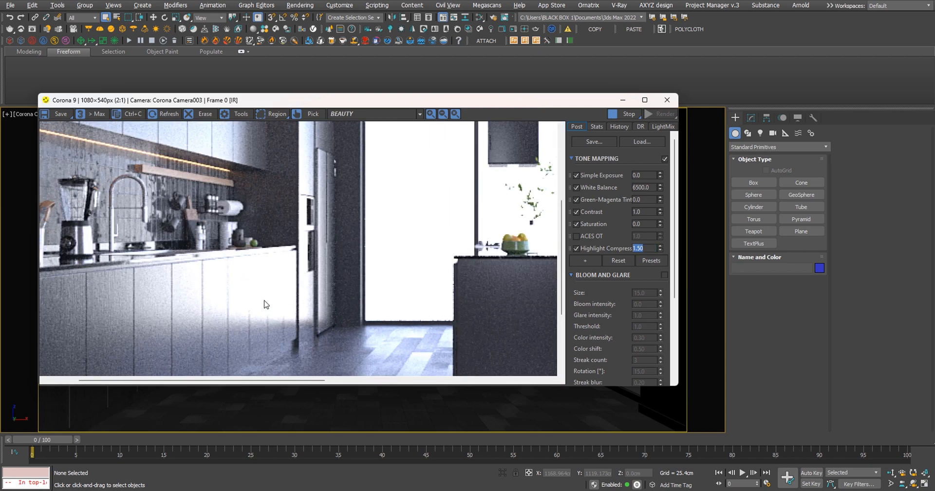
pyautogui.write('2')
pyautogui.press('Return')
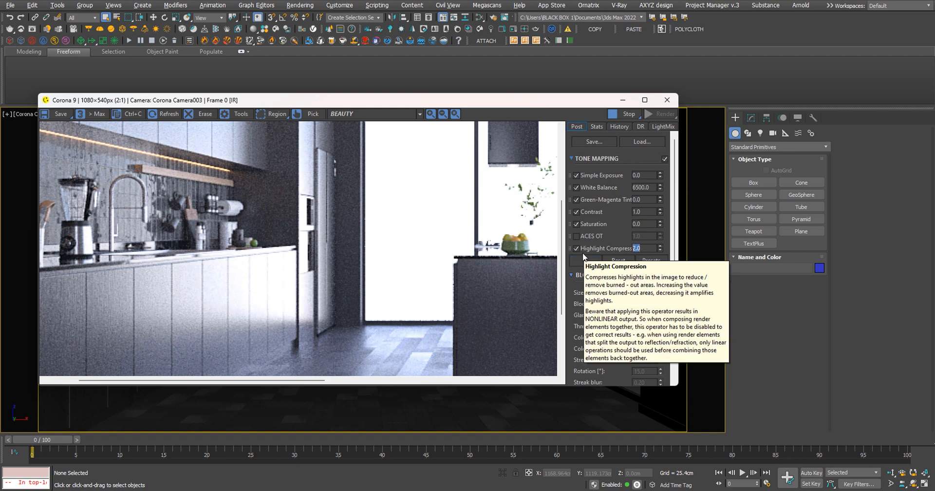
pyautogui.write('3')
pyautogui.press('Return')
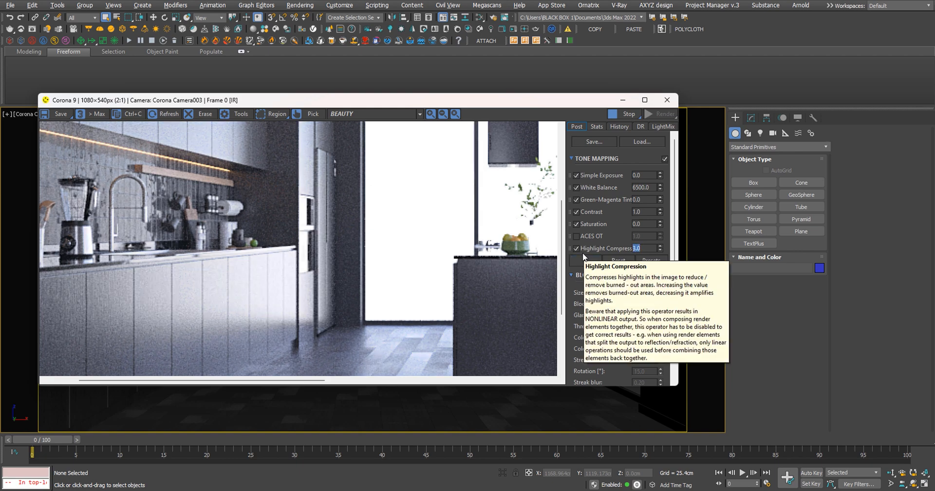
pyautogui.scroll(-1, 311, 253)
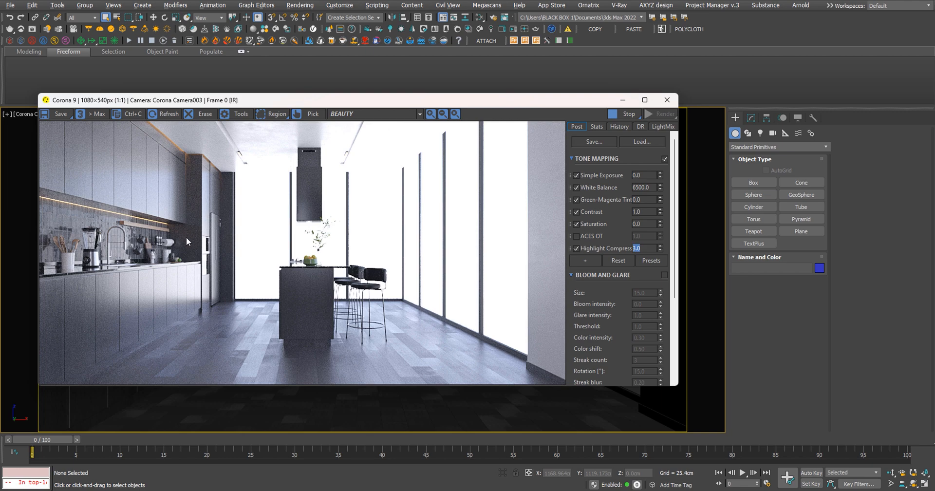
pyautogui.scroll(1, 192, 243)
pyautogui.scroll(-1, 207, 263)
pyautogui.scroll(1, 172, 190)
pyautogui.scroll(-1, 273, 200)
pyautogui.moveTo(358, 102); pyautogui.dragTo(381, 111)
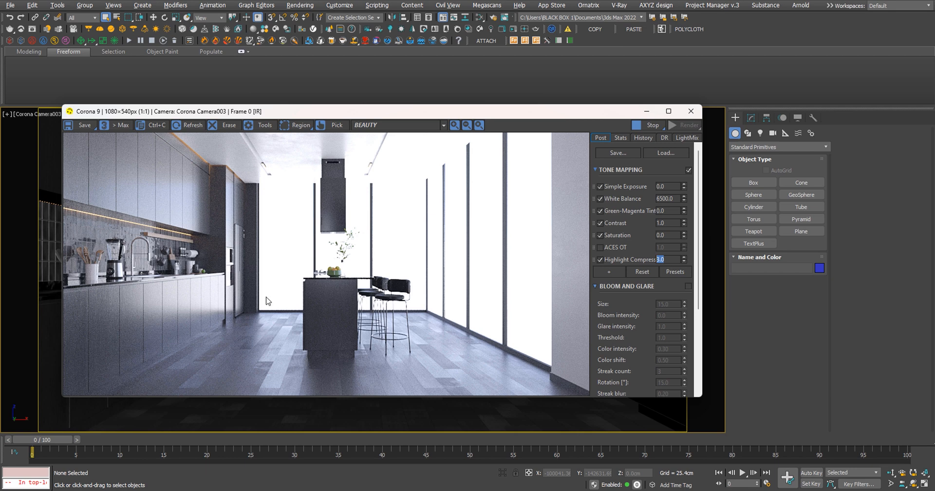
# Re-enable ACES OT and lower the Simple Exposure to -0.111.
pyautogui.click(600, 247)
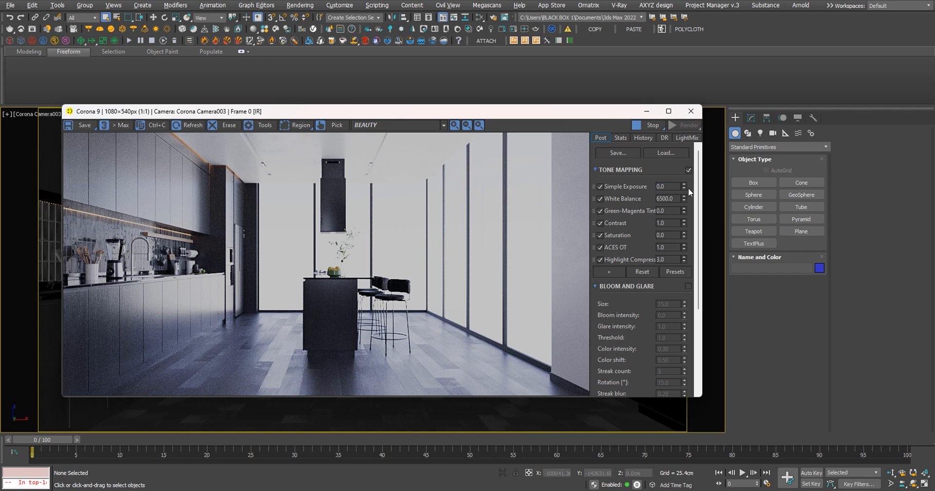
pyautogui.moveTo(684, 187)
pyautogui.mouseDown()
pyautogui.moveTo(681, 48)
pyautogui.moveTo(678, 198)
pyautogui.mouseUp()
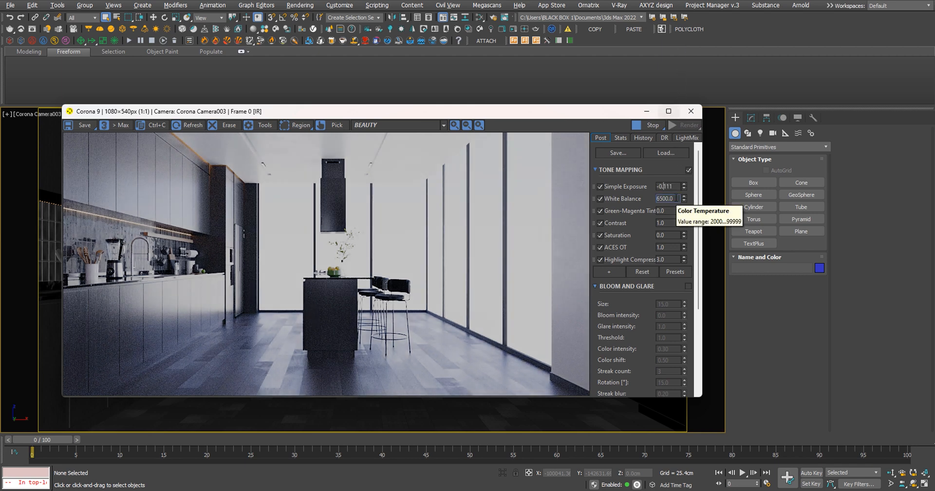
# Delete the Highlight Compression operator and compare the render with ACES OT on and off.
pyautogui.rightClick(622, 260)
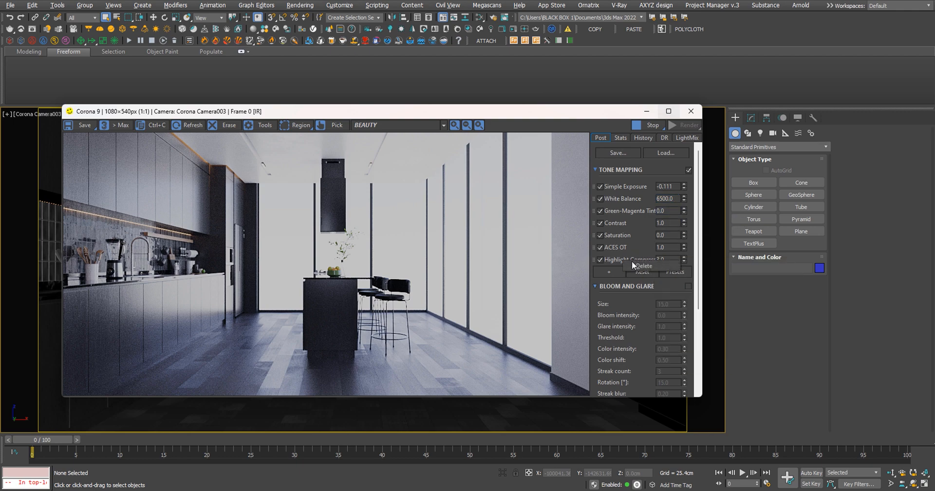
pyautogui.click(600, 247)
pyautogui.click(600, 248)
pyautogui.click(600, 247)
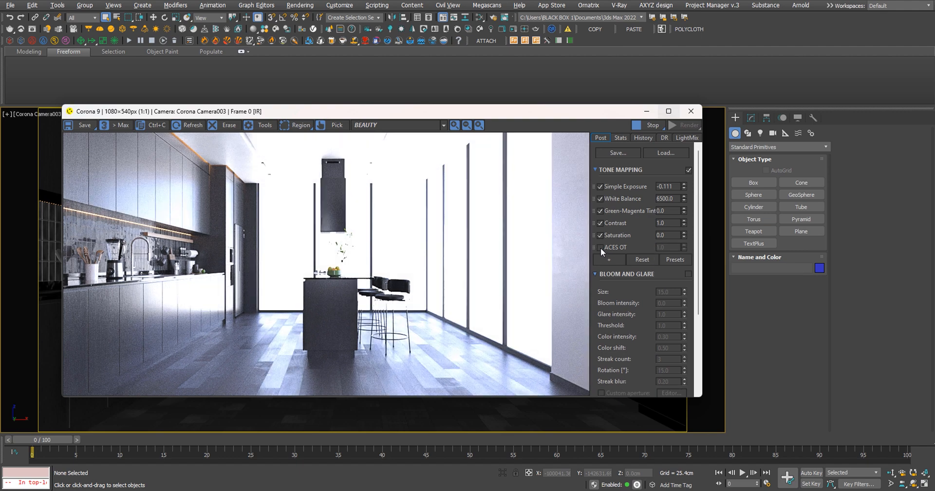
# Turn ACES OT back on and adjust the Simple Exposure to -0.095.
pyautogui.click(600, 248)
pyautogui.click(600, 247)
pyautogui.click(600, 247)
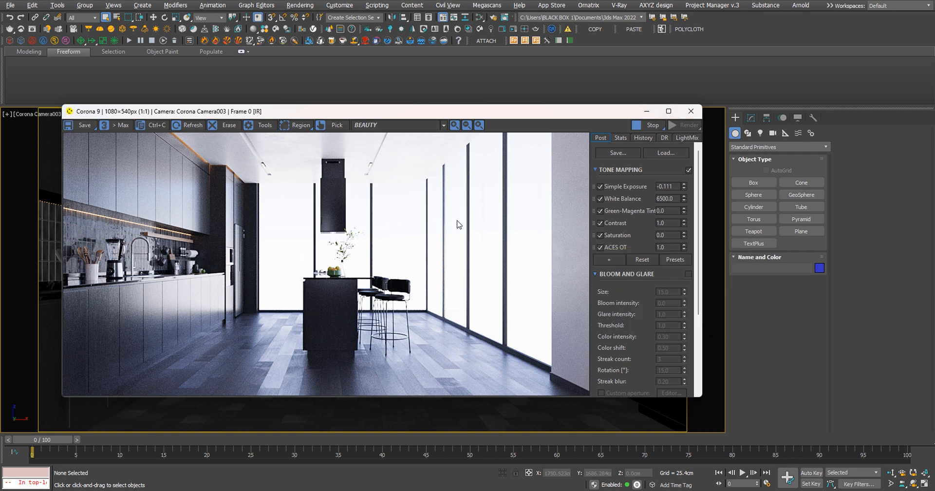
pyautogui.moveTo(683, 191)
pyautogui.mouseDown()
pyautogui.moveTo(686, 210)
pyautogui.moveTo(682, 172)
pyautogui.moveTo(683, 186)
pyautogui.moveTo(672, 167)
pyautogui.moveTo(669, 186)
pyautogui.moveTo(684, 185)
pyautogui.mouseUp()
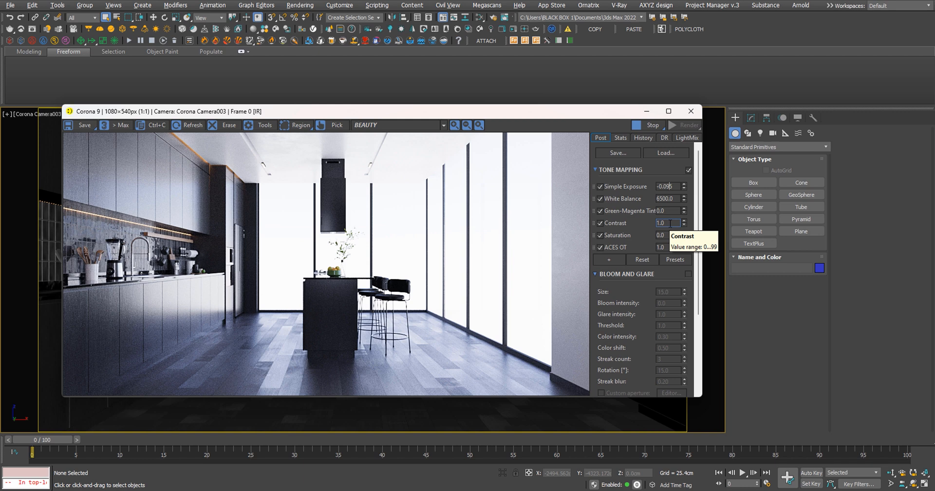
# Try a tone mapping Contrast of 5 on the render and return it to 1.
pyautogui.moveTo(671, 223); pyautogui.dragTo(651, 222)
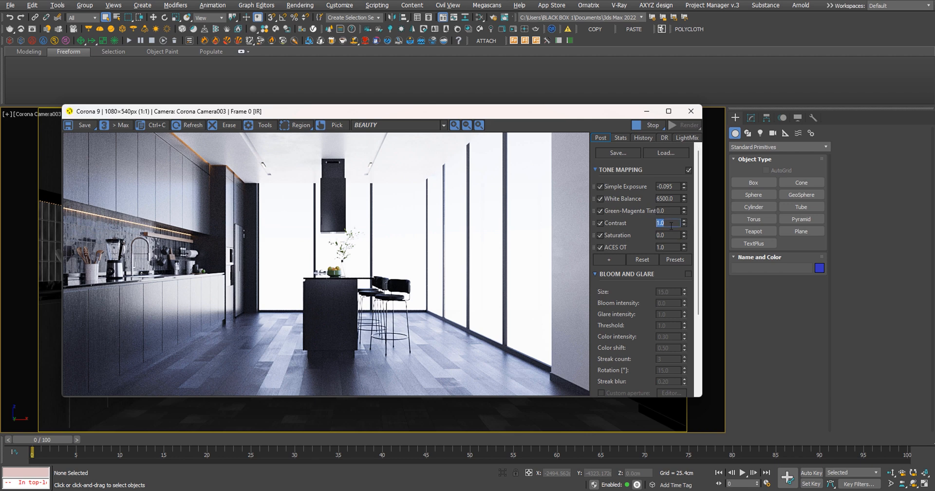
pyautogui.write('5')
pyautogui.press('Return')
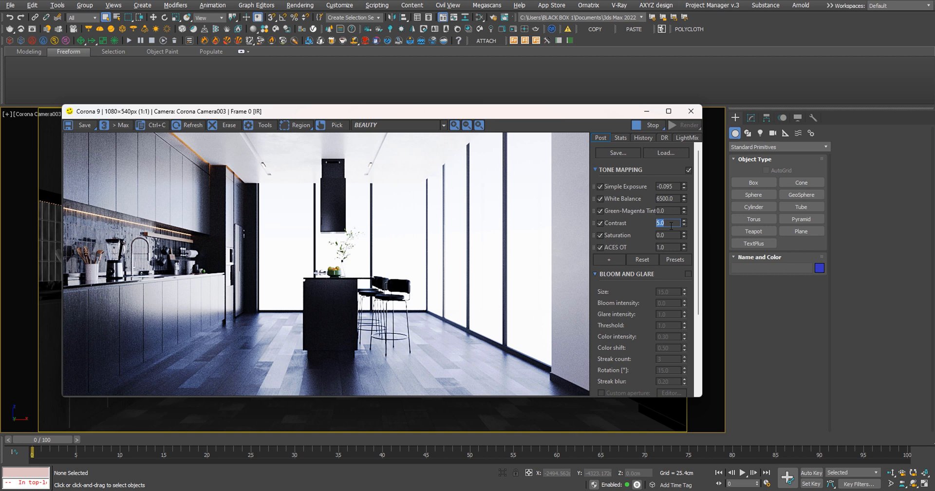
pyautogui.write('1')
pyautogui.press('Return')
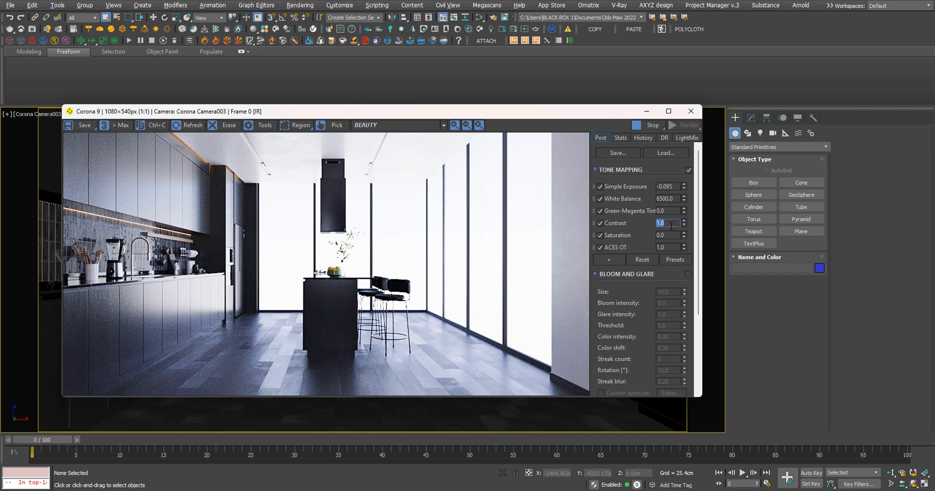
# Add a Curves operator to the tone mapping stack and expand its settings.
pyautogui.click(616, 255)
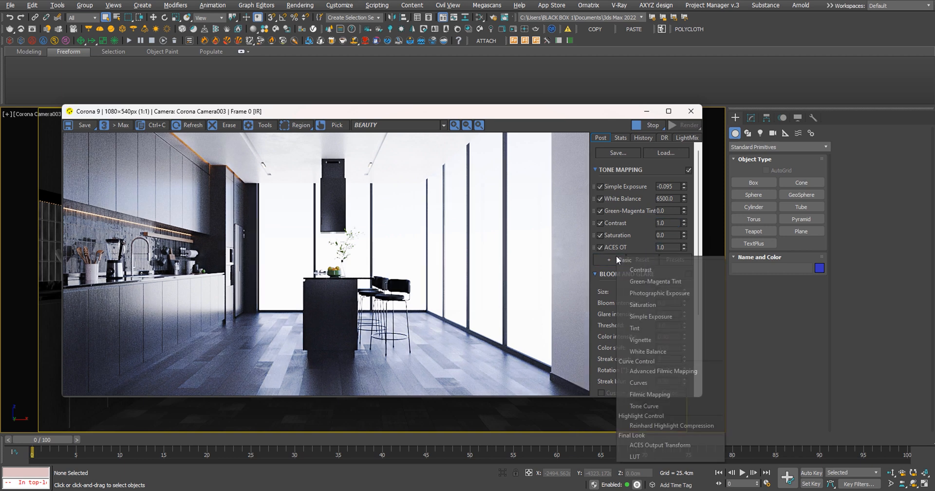
pyautogui.click(656, 382)
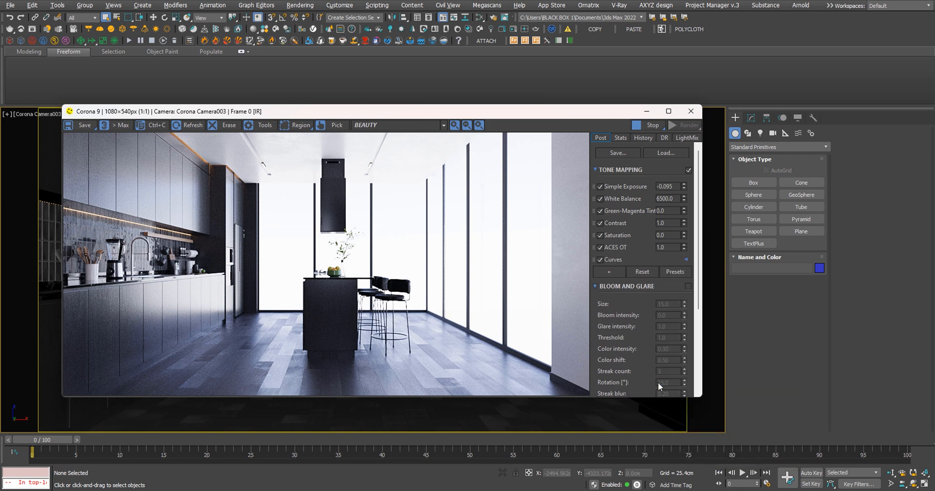
pyautogui.click(685, 259)
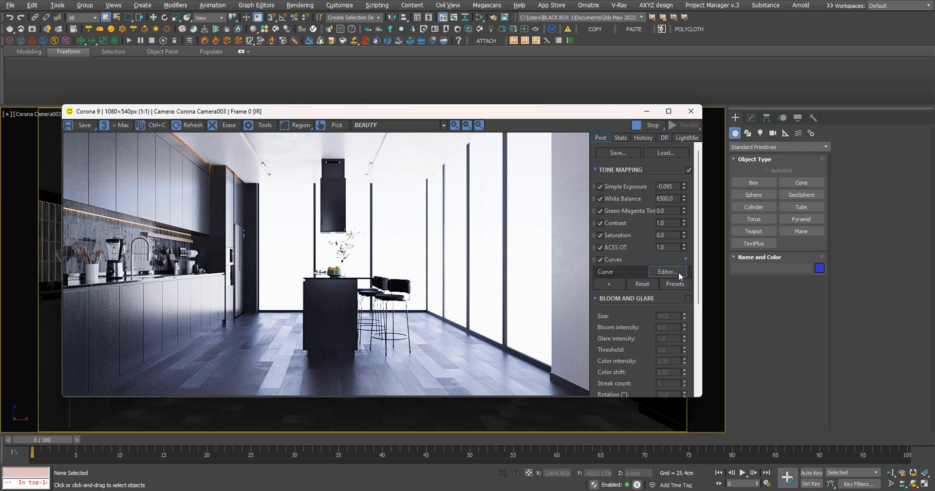
# Open the curve editor for the Curves operator and arrange it beside the render so both are in view.
pyautogui.click(678, 271)
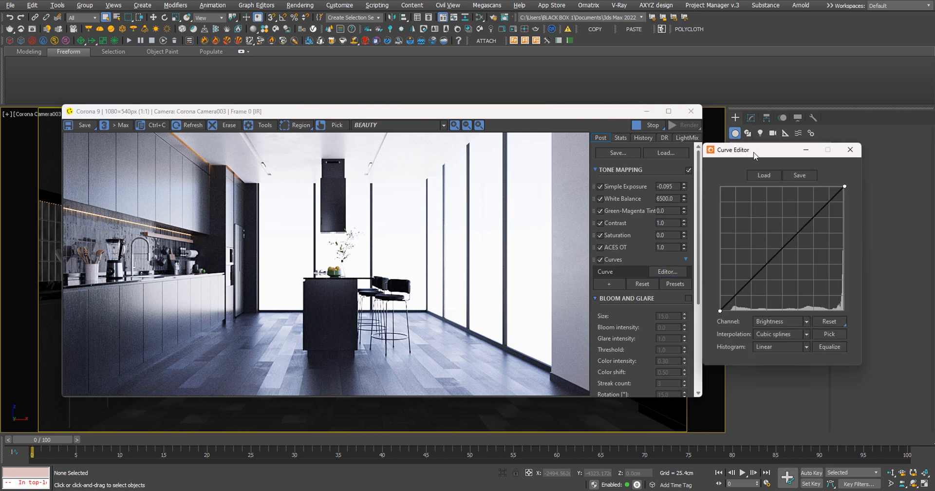
pyautogui.moveTo(750, 156); pyautogui.dragTo(433, 156)
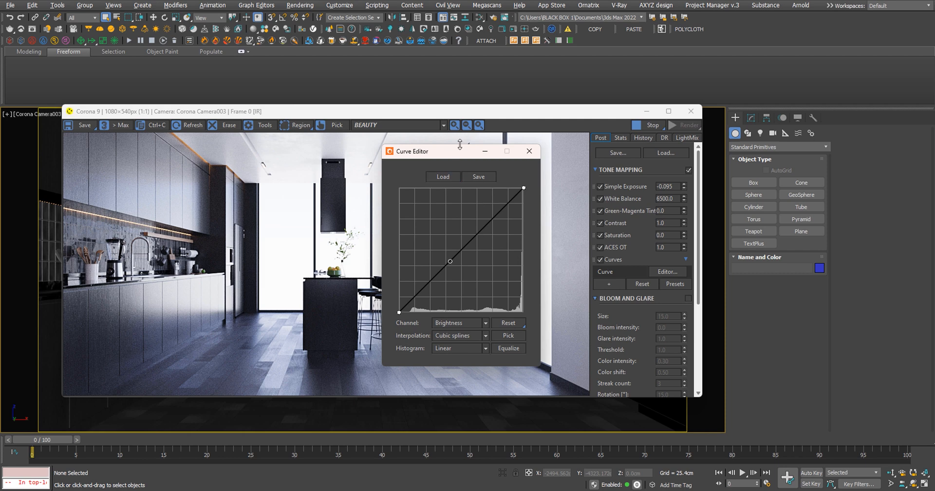
pyautogui.moveTo(451, 155); pyautogui.dragTo(733, 165)
pyautogui.moveTo(500, 115); pyautogui.dragTo(464, 119)
# Try raising the midtones on the Brightness curve and return the new point to the centre of the diagonal.
pyautogui.moveTo(742, 259); pyautogui.dragTo(727, 249)
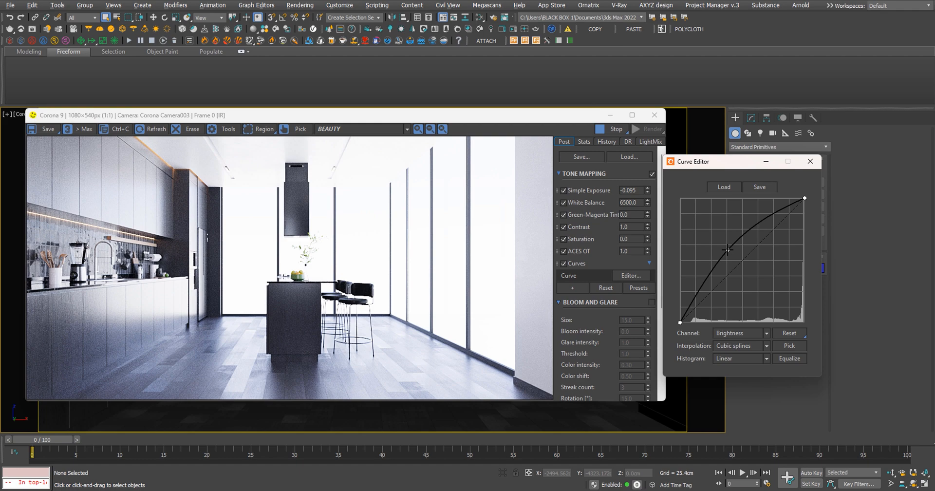
pyautogui.moveTo(726, 250)
pyautogui.mouseDown()
pyautogui.moveTo(746, 273)
pyautogui.moveTo(731, 248)
pyautogui.moveTo(741, 260)
pyautogui.mouseUp()
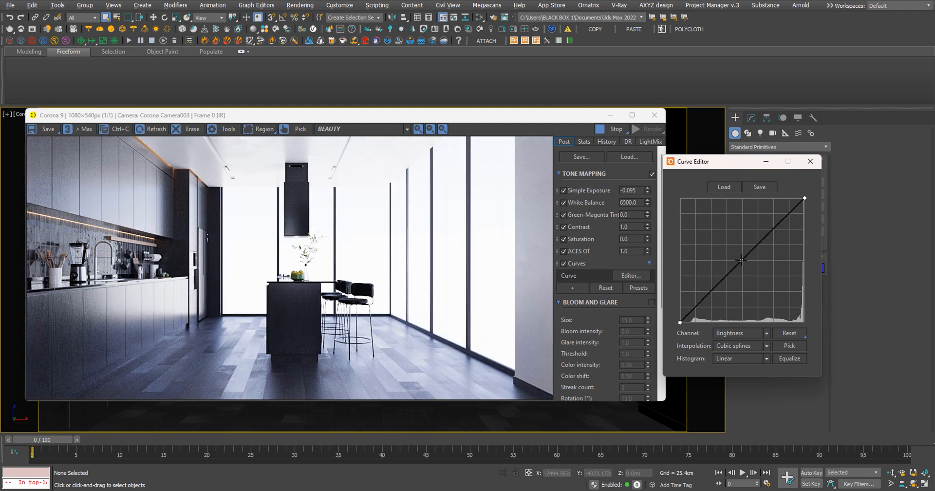
pyautogui.click(730, 272)
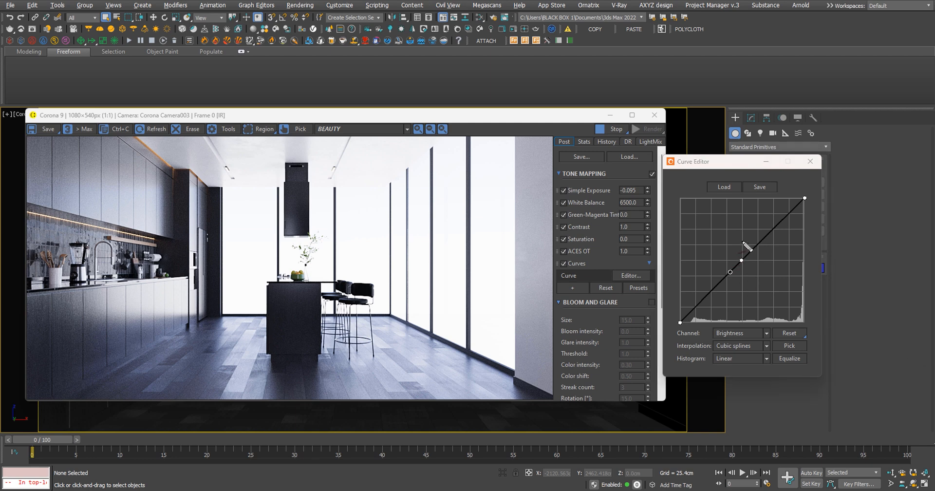
pyautogui.moveTo(742, 240); pyautogui.dragTo(743, 290)
pyautogui.moveTo(720, 263); pyautogui.dragTo(767, 258)
pyautogui.moveTo(717, 284); pyautogui.dragTo(703, 301)
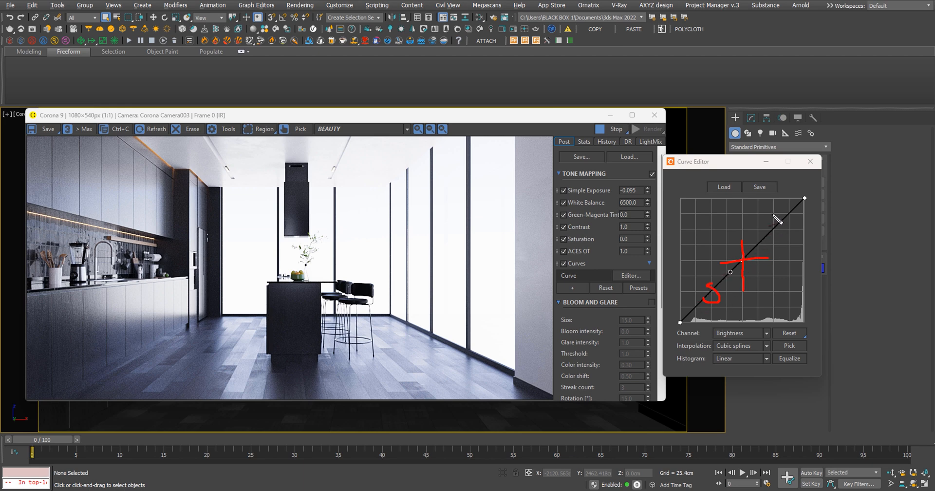
pyautogui.moveTo(773, 216)
pyautogui.mouseDown()
pyautogui.moveTo(771, 237)
pyautogui.moveTo(783, 235)
pyautogui.mouseUp()
pyautogui.press('Escape')
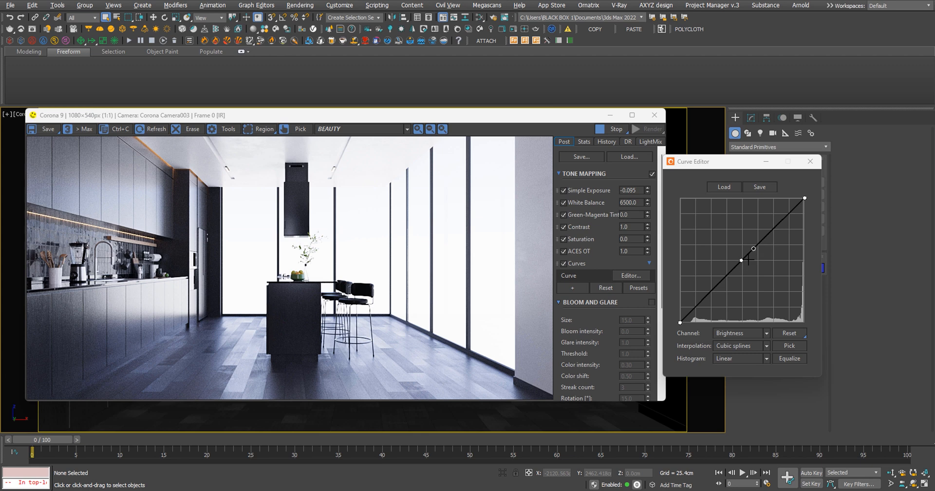
# Keep the Brightness curve anchored at its centre and add a point in the upper range, raised above the diagonal to brighten the highlights.
pyautogui.click(741, 260)
pyautogui.moveTo(773, 229); pyautogui.dragTo(770, 220)
pyautogui.click(712, 292)
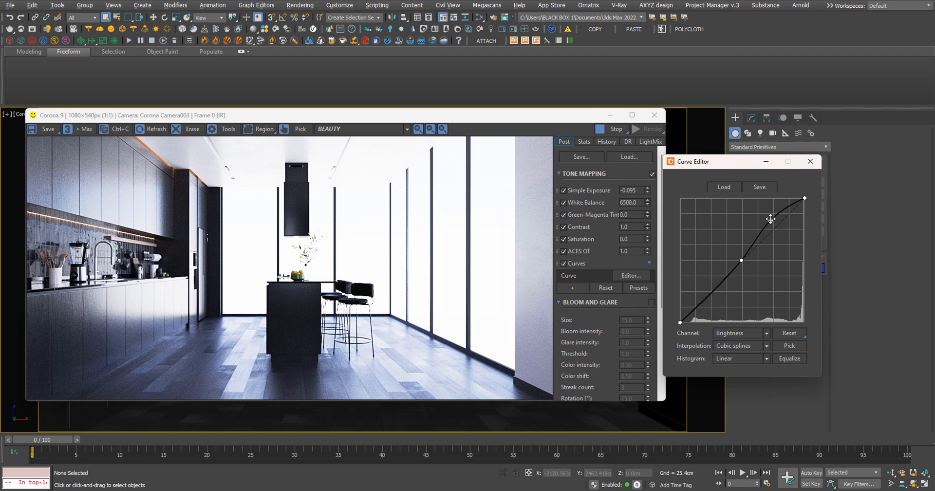
pyautogui.moveTo(770, 220); pyautogui.dragTo(770, 215)
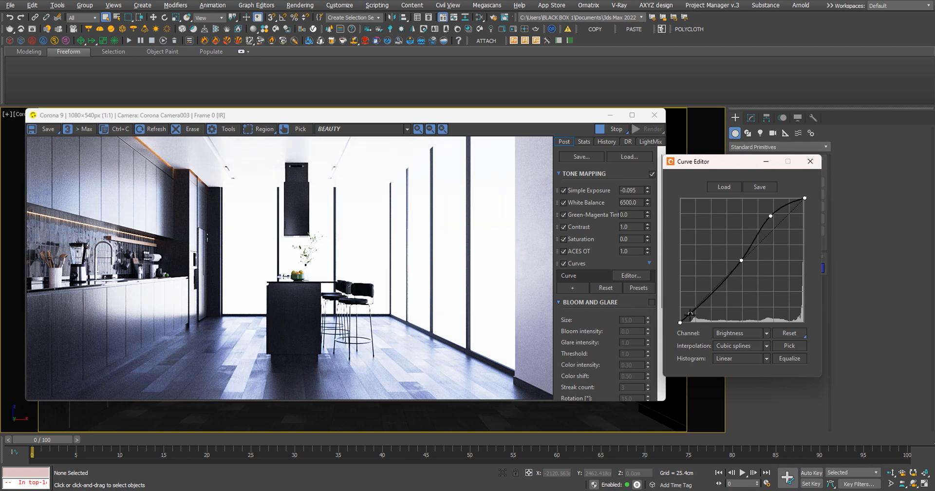
# Add a slightly lowered shadow point near the Brightness curve's start, soften the highlight point and close the curve editor.
pyautogui.click(691, 315)
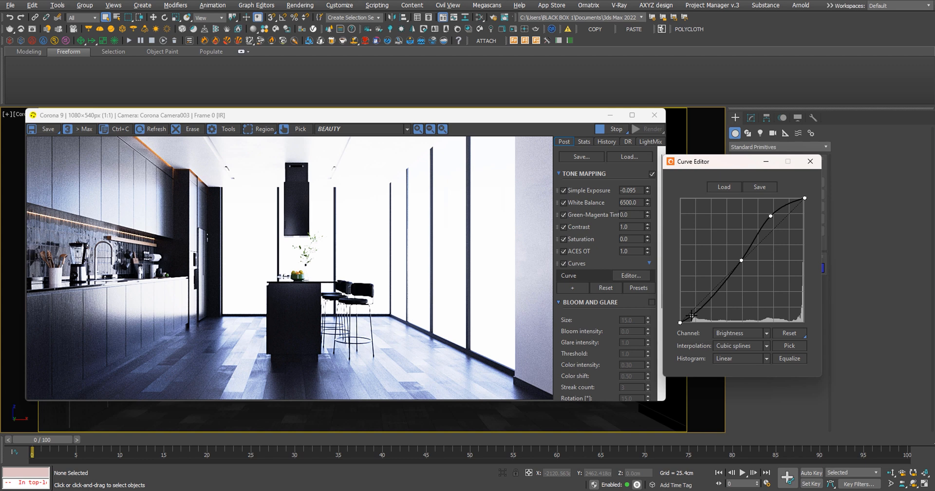
pyautogui.moveTo(691, 315); pyautogui.dragTo(690, 316)
pyautogui.moveTo(773, 214); pyautogui.dragTo(775, 219)
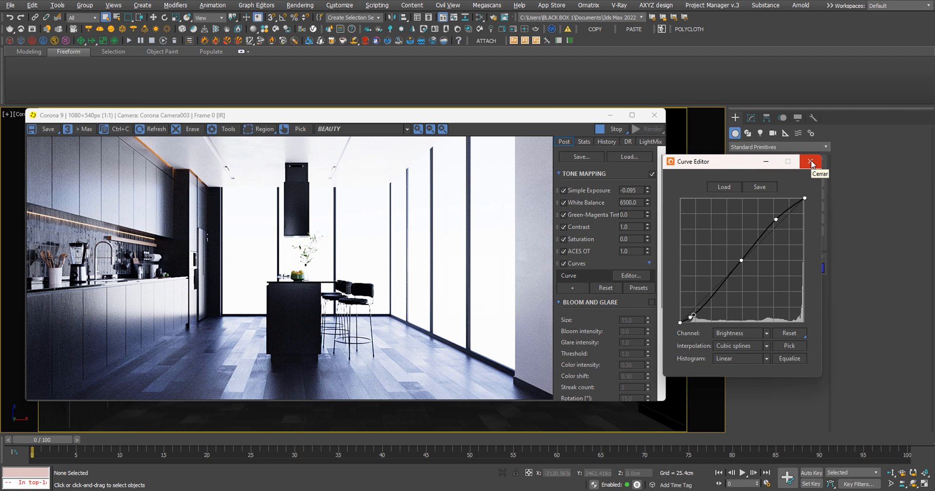
pyautogui.click(810, 161)
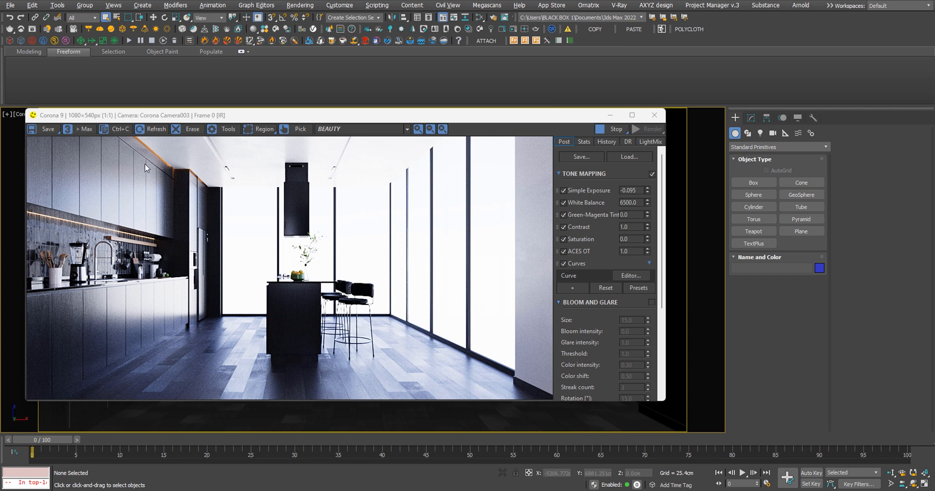
pyautogui.moveTo(146, 154)
pyautogui.mouseDown()
pyautogui.moveTo(435, 164)
pyautogui.moveTo(379, 193)
pyautogui.moveTo(222, 197)
pyautogui.moveTo(155, 157)
pyautogui.mouseUp()
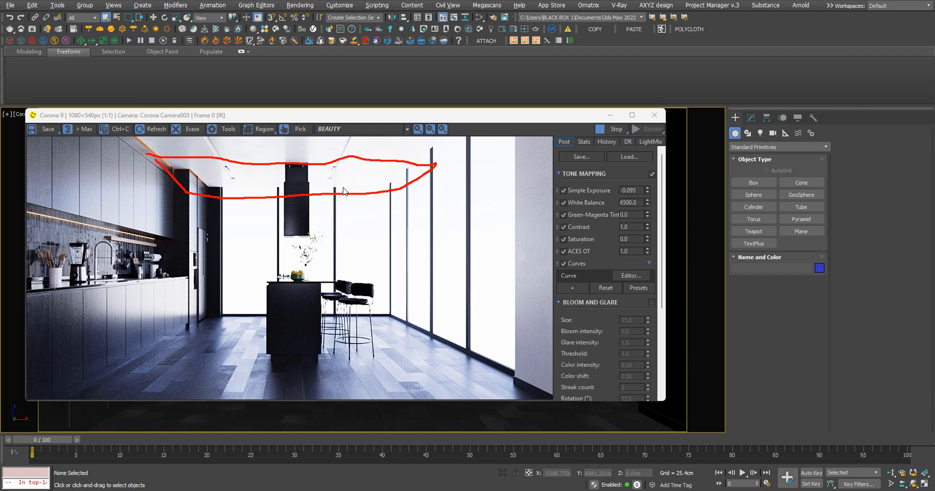
pyautogui.moveTo(188, 218)
pyautogui.mouseDown()
pyautogui.moveTo(311, 246)
pyautogui.moveTo(373, 245)
pyautogui.moveTo(515, 282)
pyautogui.mouseUp()
pyautogui.moveTo(402, 256); pyautogui.dragTo(520, 230)
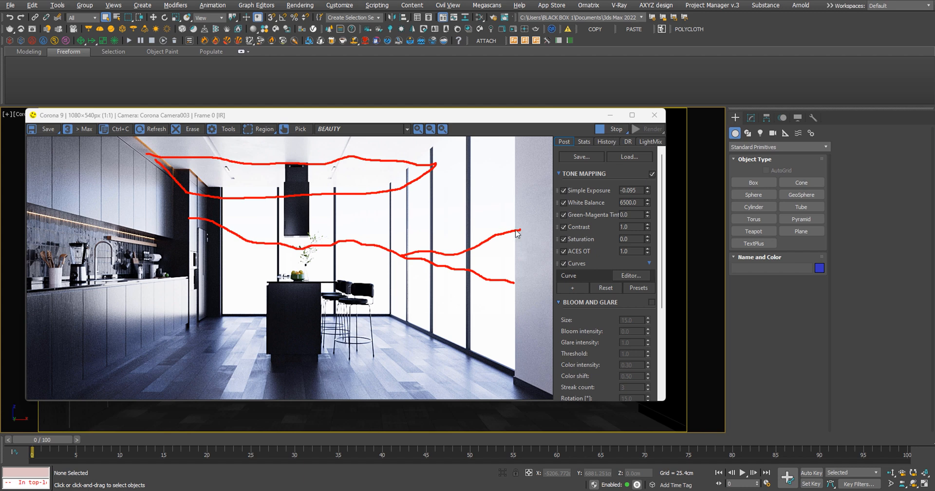
pyautogui.press('Escape')
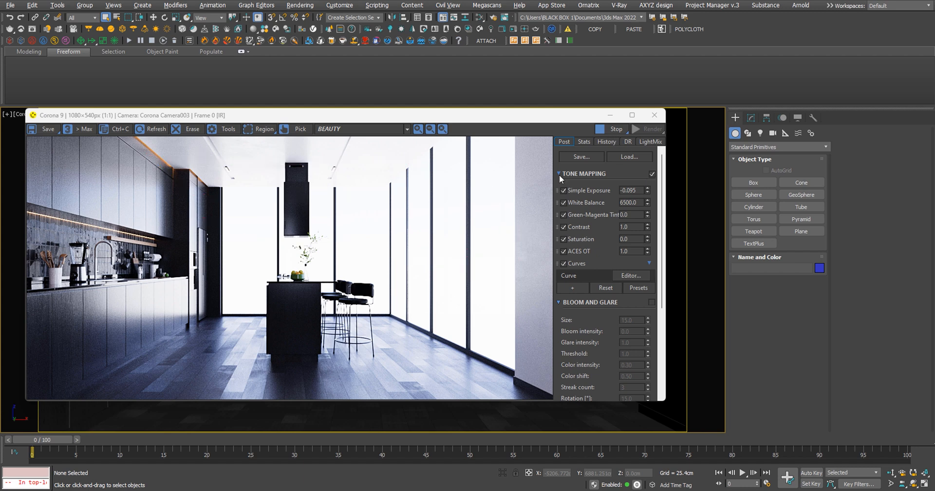
# Stop the interactive render, close the frame buffer and switch to the empty 3ds Max scene.
pyautogui.click(606, 130)
pyautogui.click(655, 118)
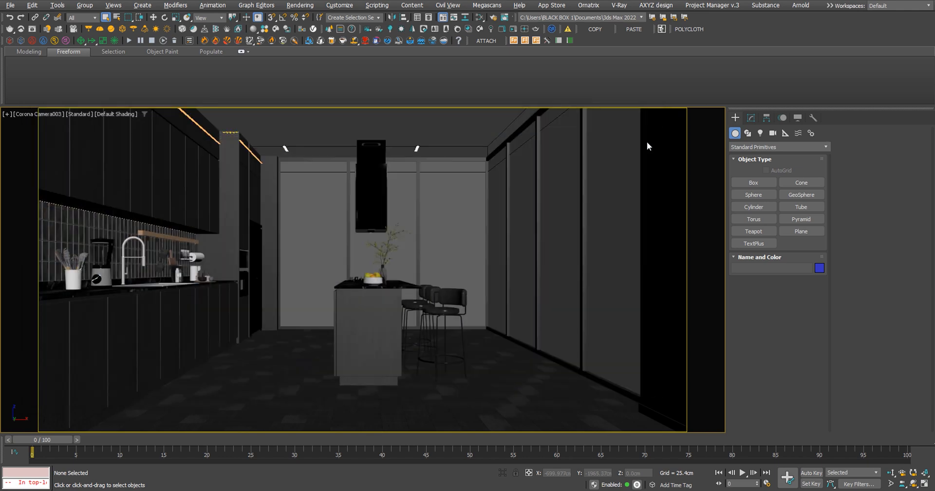
pyautogui.moveTo(498, 490)
pyautogui.click(546, 469)
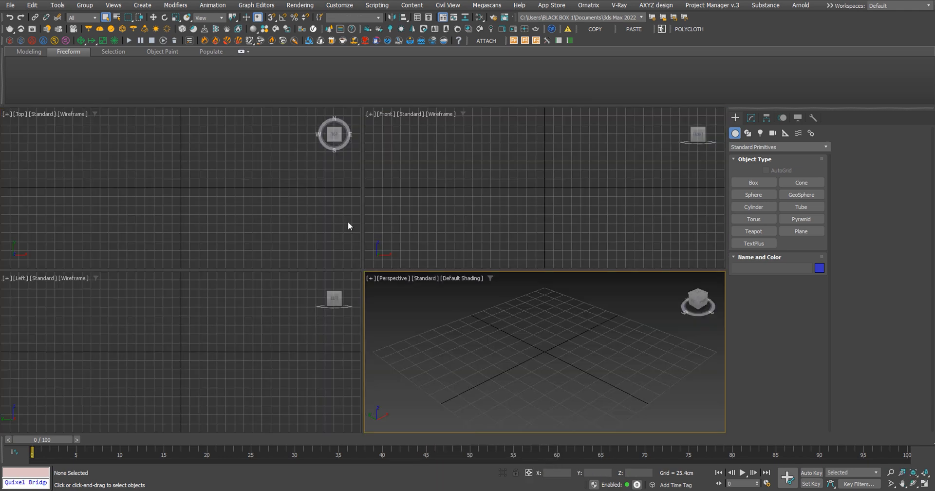
# Maximize the Perspective view and create a plane about 621 cm long and 621 cm wide around the grid's centre.
pyautogui.hotkey('alt', 'w')
pyautogui.scroll(-4, 425, 309)
pyautogui.keyDown('alt'); pyautogui.moveTo(425, 310); pyautogui.dragTo(374, 312, button='middle'); pyautogui.keyUp('alt')
pyautogui.click(796, 232)
pyautogui.moveTo(274, 222); pyautogui.dragTo(589, 388)
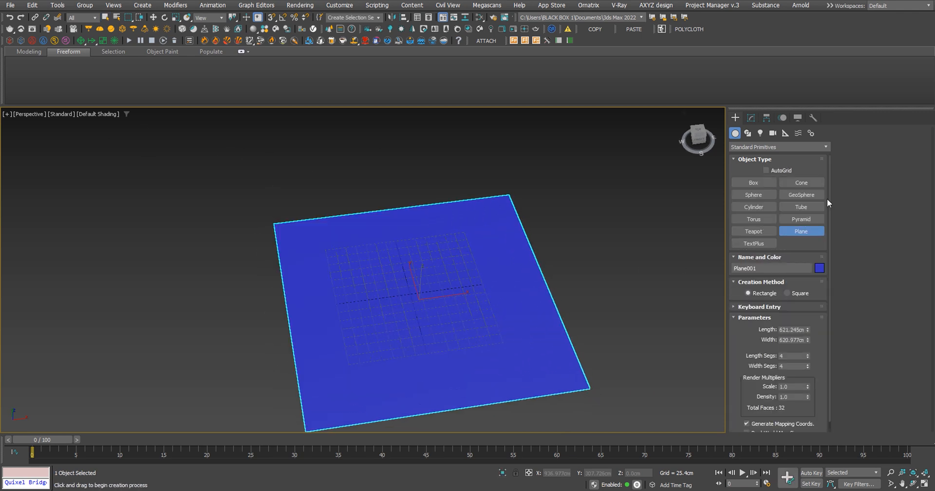
# Change the plane's object color to a light grey custom color.
pyautogui.click(819, 268)
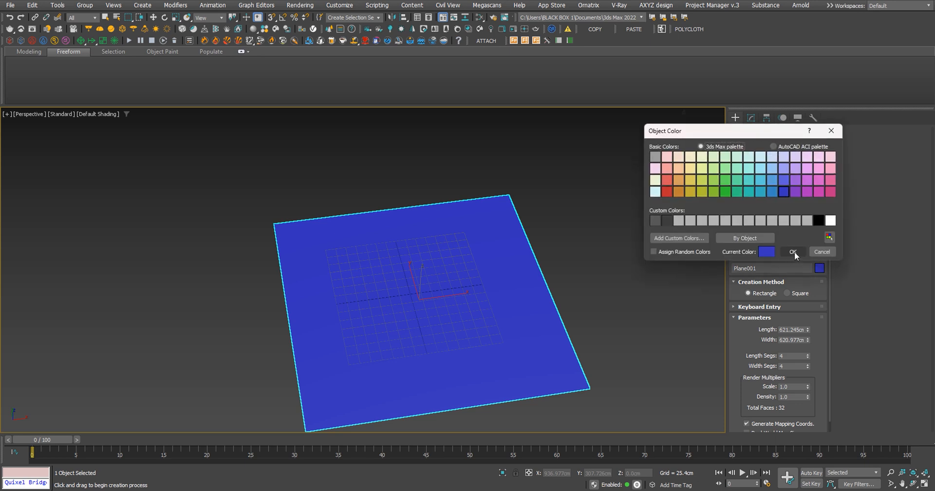
pyautogui.click(793, 251)
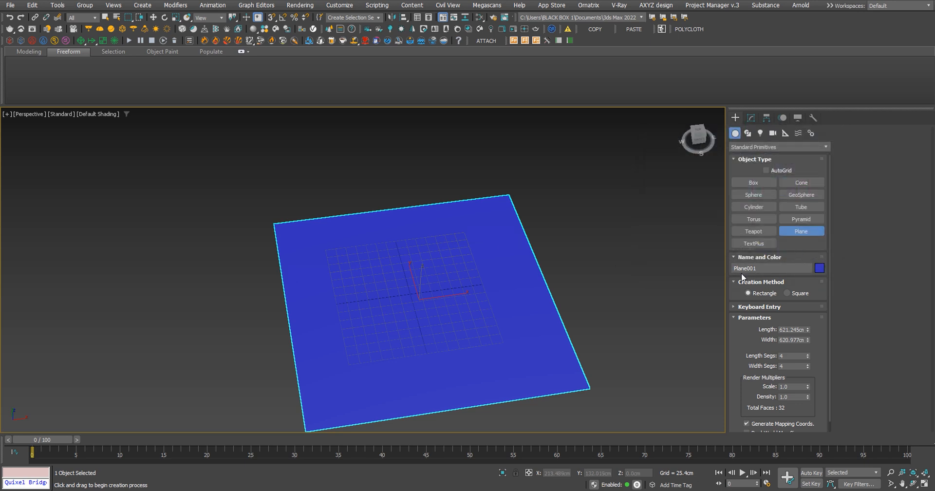
pyautogui.click(751, 118)
pyautogui.click(825, 132)
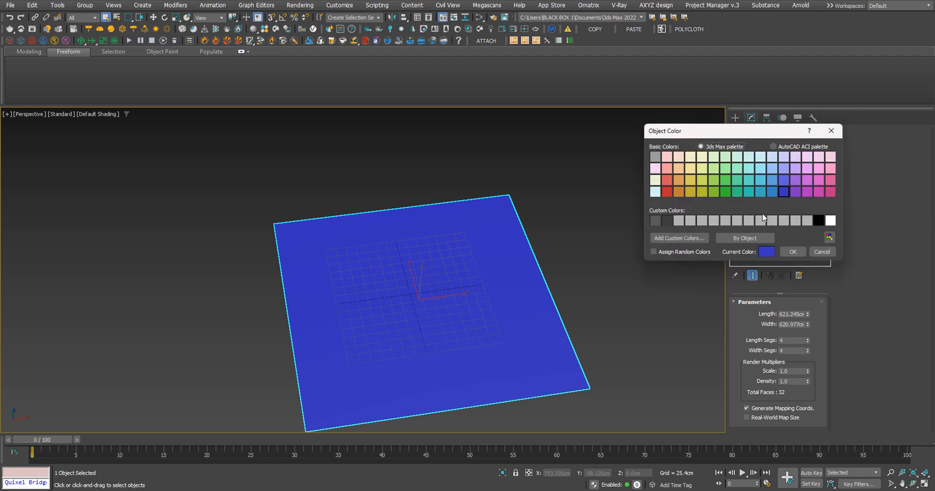
pyautogui.click(680, 221)
pyautogui.click(792, 251)
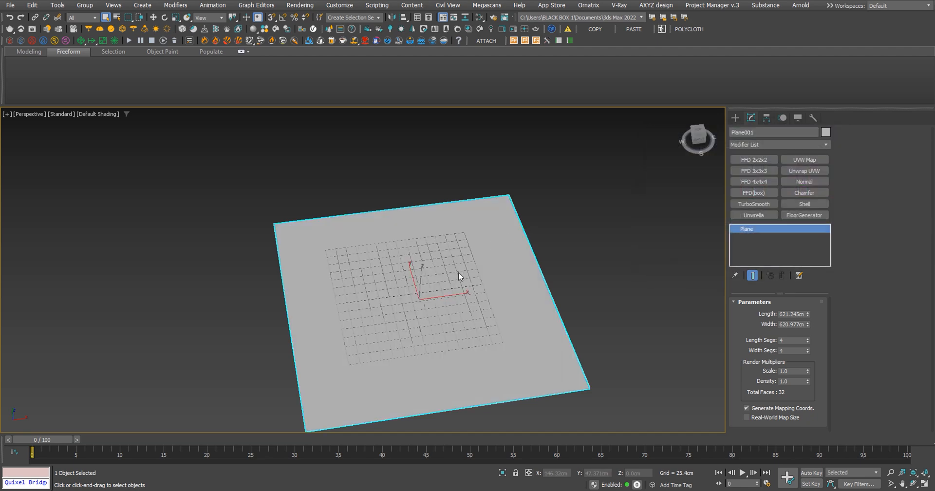
# Set the plane's length and width segments to 40 each.
pyautogui.keyDown('alt'); pyautogui.moveTo(457, 272); pyautogui.dragTo(560, 313, button='middle'); pyautogui.keyUp('alt')
pyautogui.doubleClick(791, 341)
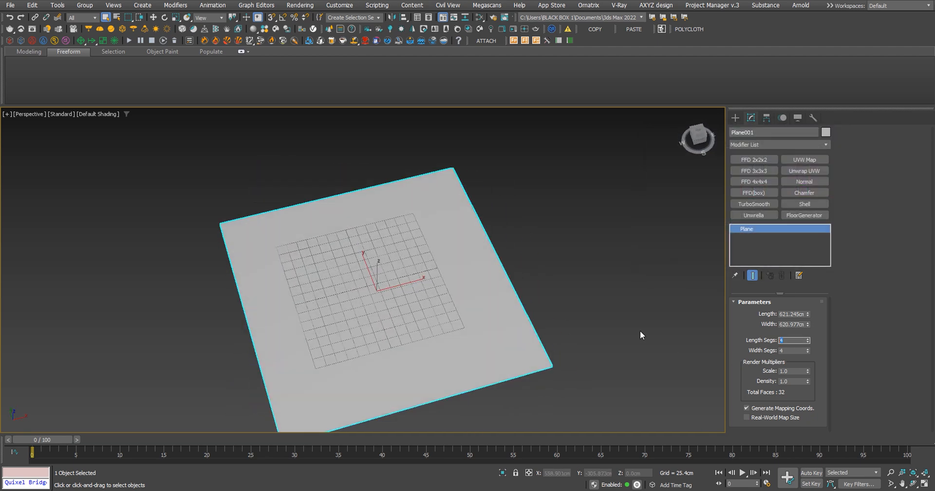
pyautogui.write('40')
pyautogui.press('Tab')
pyautogui.write('40')
pyautogui.press('Return')
# Show edged faces in the Perspective view and inspect the plane's subdivision up close.
pyautogui.scroll(3, 382, 249)
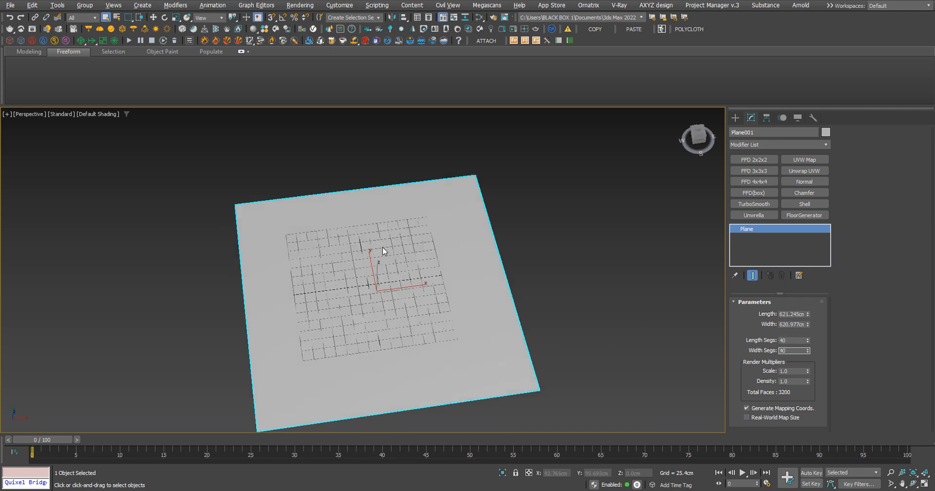
pyautogui.press('F4')
pyautogui.scroll(4, 390, 281)
pyautogui.scroll(-1, 389, 281)
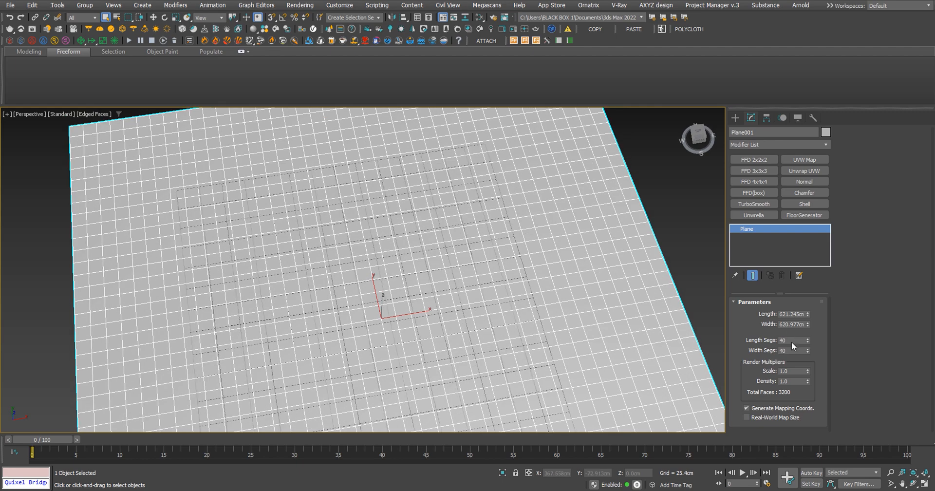
# Increase the plane's length and width segments to 80 each and view the denser mesh.
pyautogui.write('80')
pyautogui.press('Tab')
pyautogui.write('80')
pyautogui.press('Return')
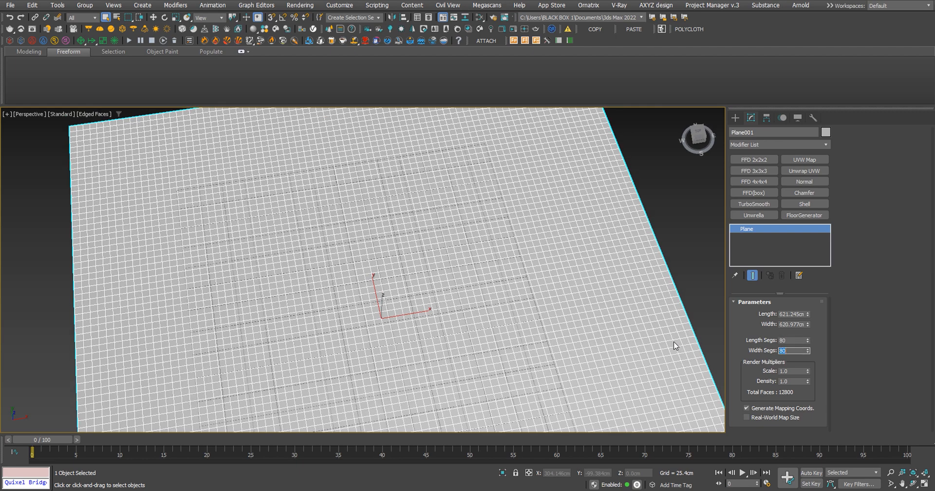
pyautogui.scroll(-5, 327, 299)
pyautogui.keyDown('alt'); pyautogui.moveTo(327, 300); pyautogui.dragTo(355, 222, button='middle'); pyautogui.keyUp('alt')
pyautogui.rightClick(332, 294)
pyautogui.scroll(3, 343, 290)
pyautogui.scroll(-3, 564, 180)
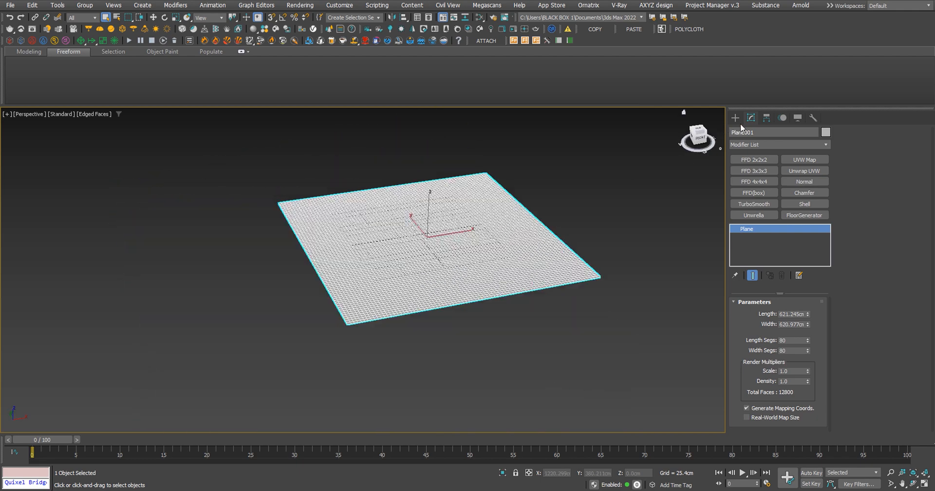
# Add a Displace modifier to the plane and bring its Bitmap and Map image settings into view.
pyautogui.click(762, 144)
pyautogui.press('d')
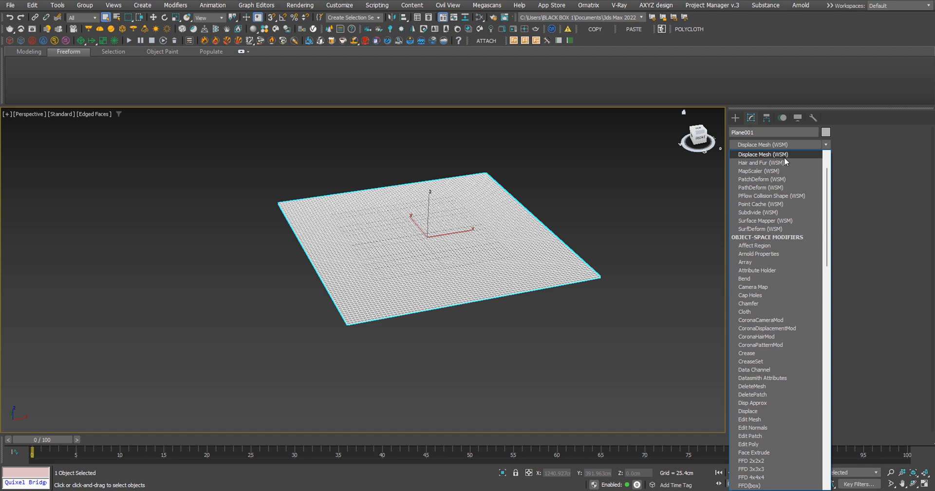
pyautogui.scroll(2, 785, 168)
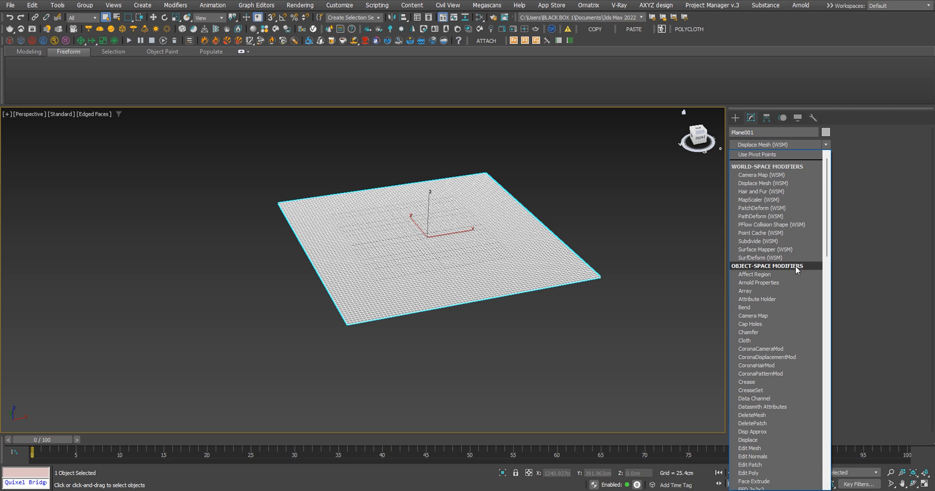
pyautogui.scroll(-2, 772, 434)
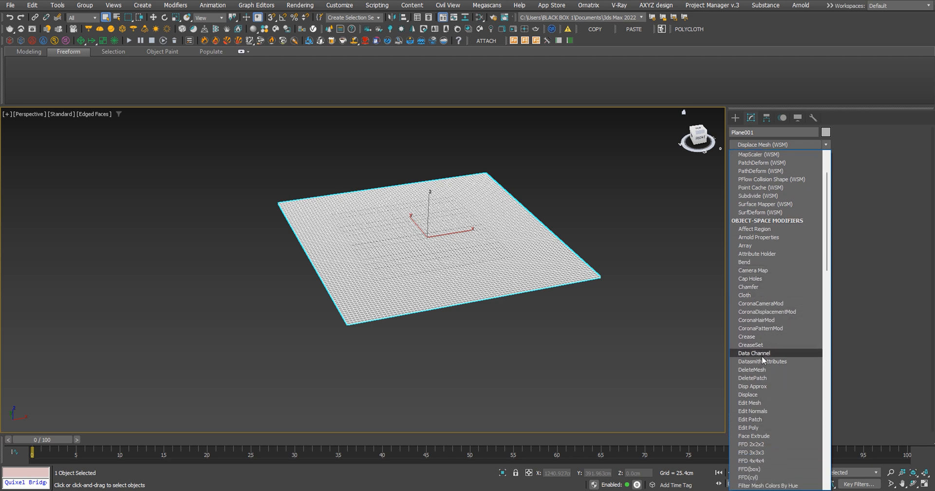
pyautogui.click(765, 394)
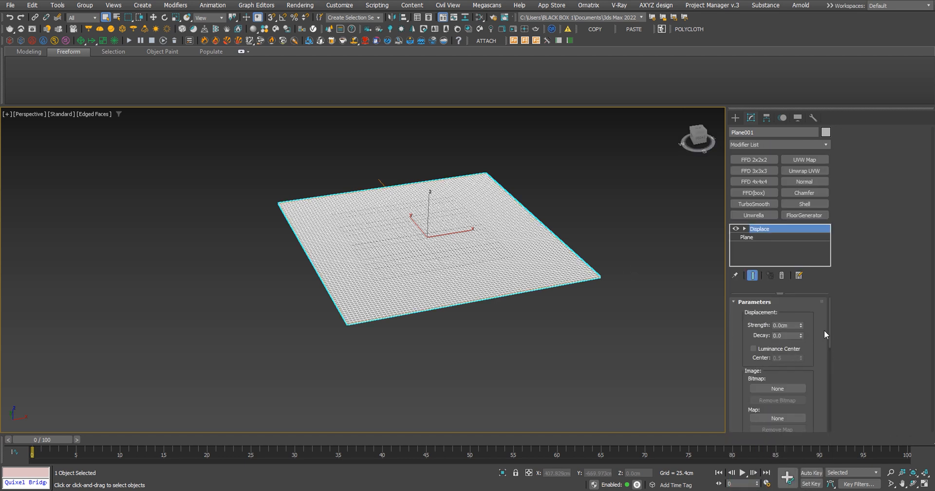
pyautogui.scroll(-3, 826, 358)
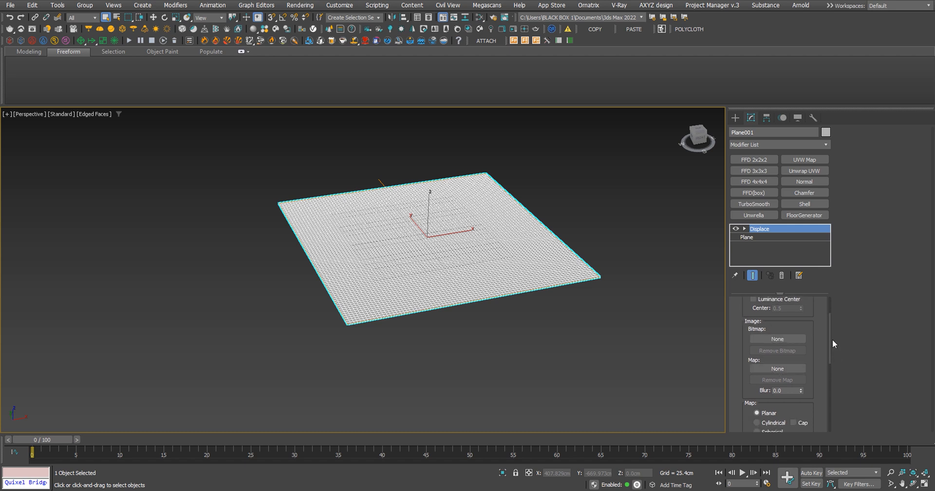
pyautogui.moveTo(829, 340)
pyautogui.mouseDown()
pyautogui.moveTo(825, 329)
pyautogui.moveTo(825, 340)
pyautogui.mouseUp()
pyautogui.keyDown('alt'); pyautogui.moveTo(453, 229); pyautogui.dragTo(445, 272, button='middle'); pyautogui.keyUp('alt')
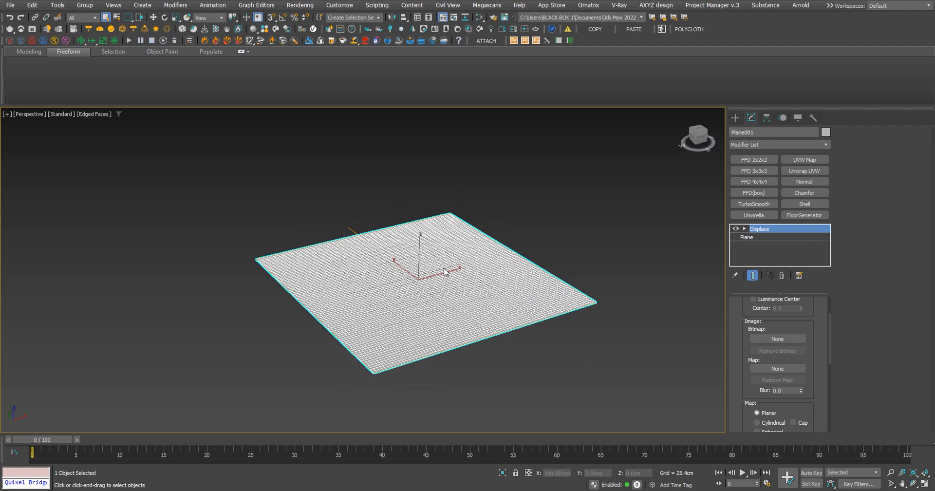
pyautogui.rightClick(436, 272)
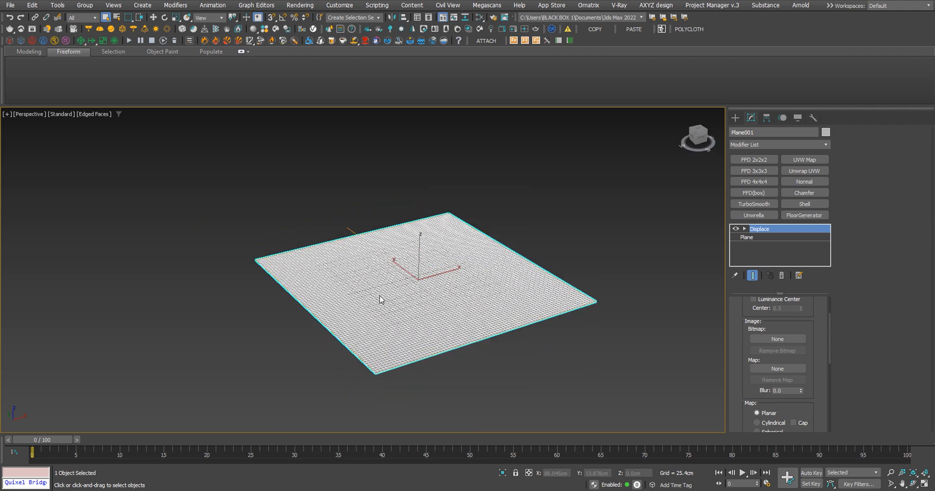
pyautogui.keyDown('alt'); pyautogui.moveTo(380, 298); pyautogui.dragTo(408, 286, button='middle'); pyautogui.keyUp('alt')
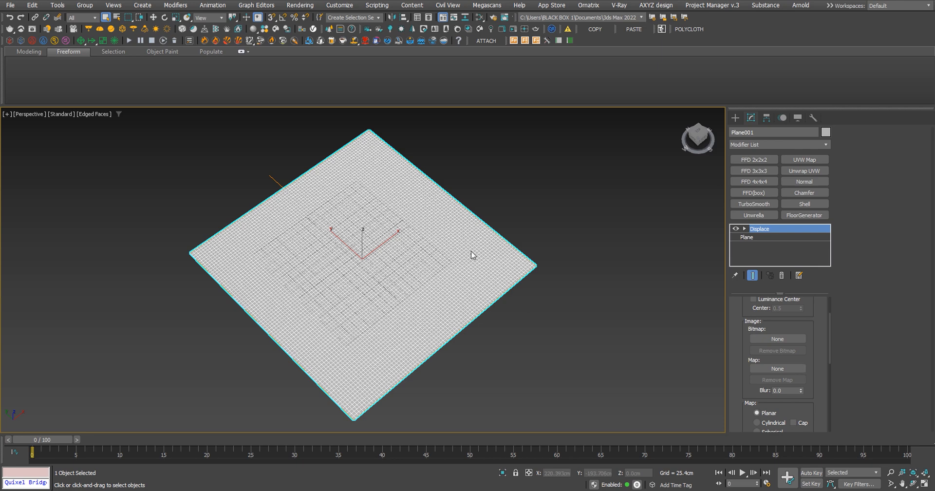
# Open the Slate Material Editor over the viewport and reposition its window.
pyautogui.press('m')
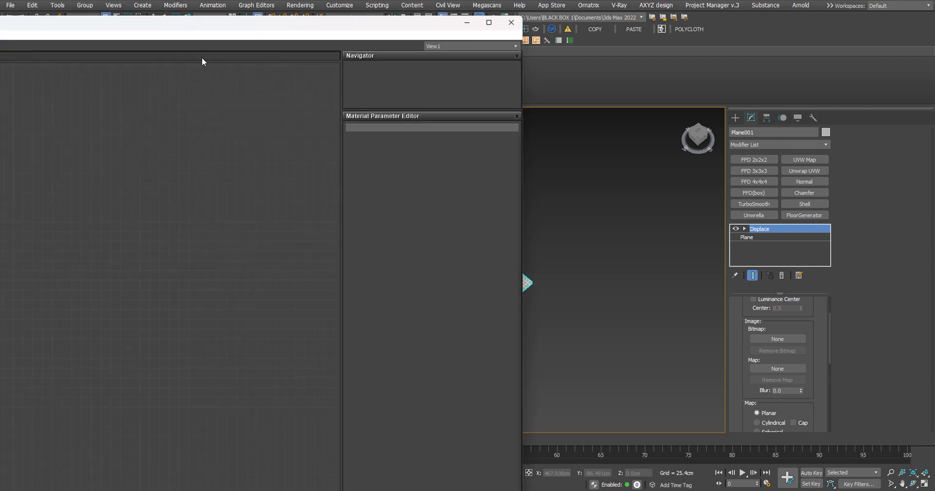
pyautogui.moveTo(203, 28); pyautogui.dragTo(282, 1)
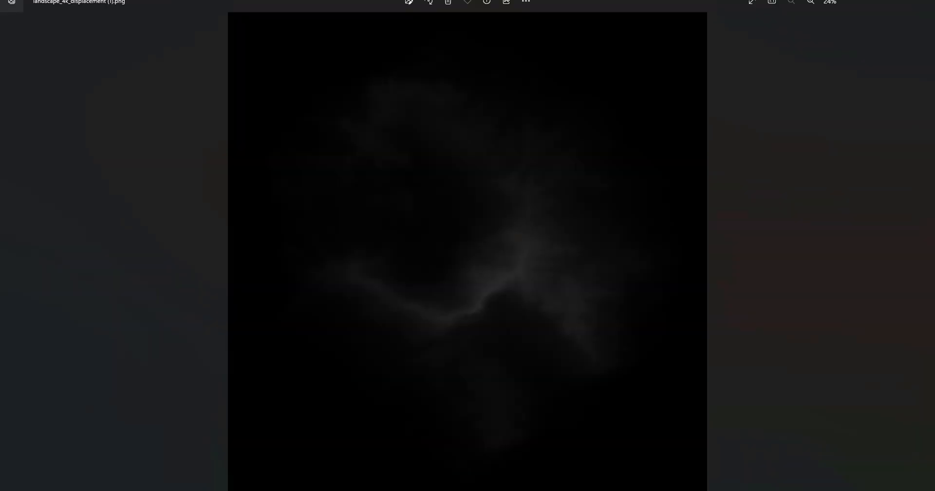
# Browse the terrain displacement, normal and colour images in the image viewer, compare the Ridges_02 maps, and close the viewer.
pyautogui.press('Right')
pyautogui.press('Right')
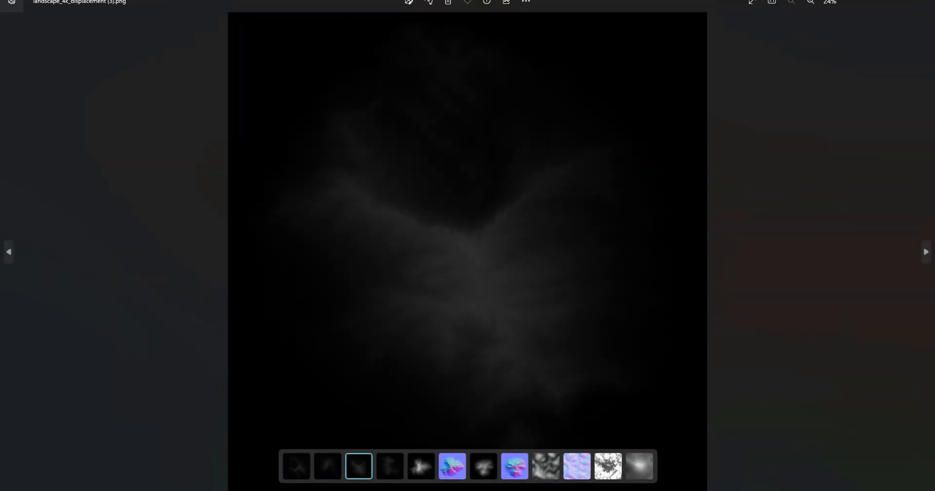
pyautogui.press('Right')
pyautogui.press('Right')
pyautogui.press('Right')
pyautogui.press('Right')
pyautogui.press('Right')
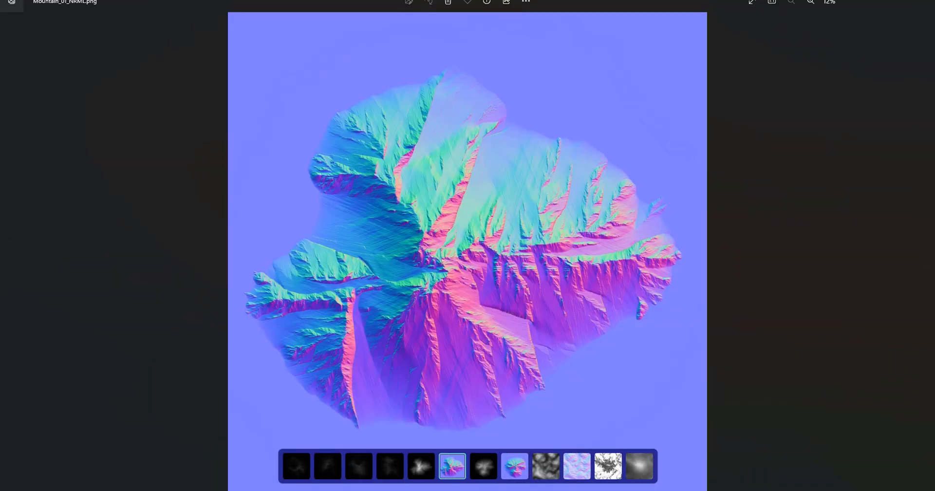
pyautogui.press('Right')
pyautogui.press('Right')
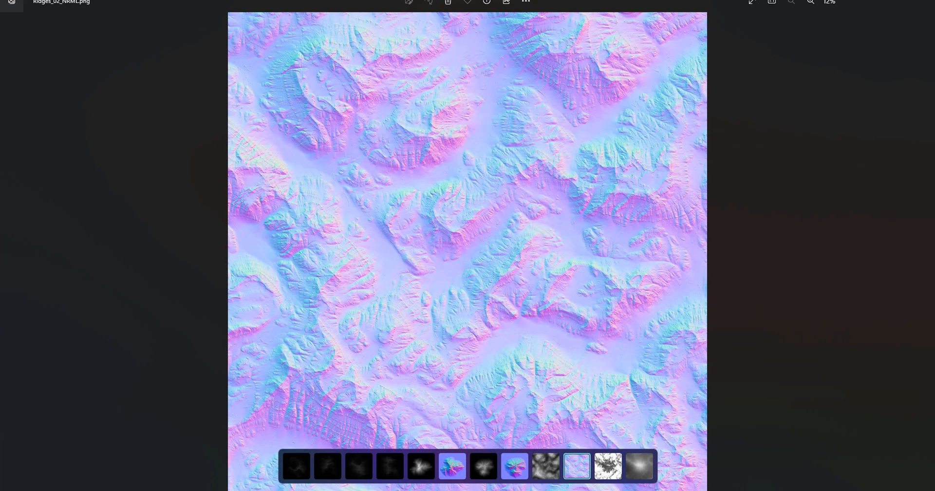
pyautogui.press('Right')
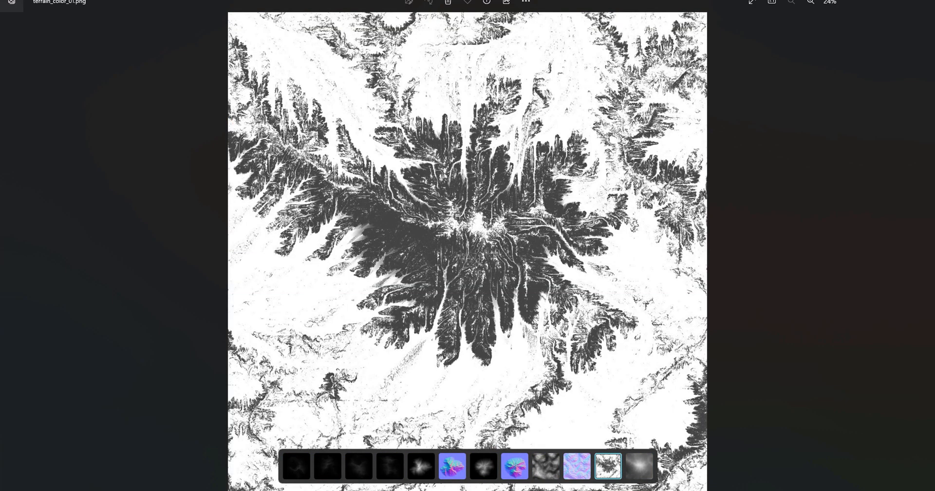
pyautogui.press('Left')
pyautogui.press('Left')
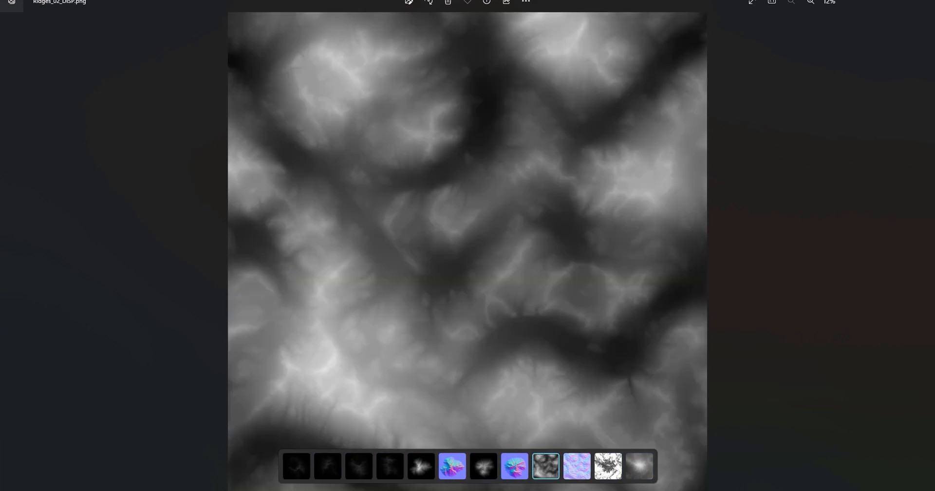
pyautogui.press('Right')
pyautogui.press('Right')
pyautogui.press('Left')
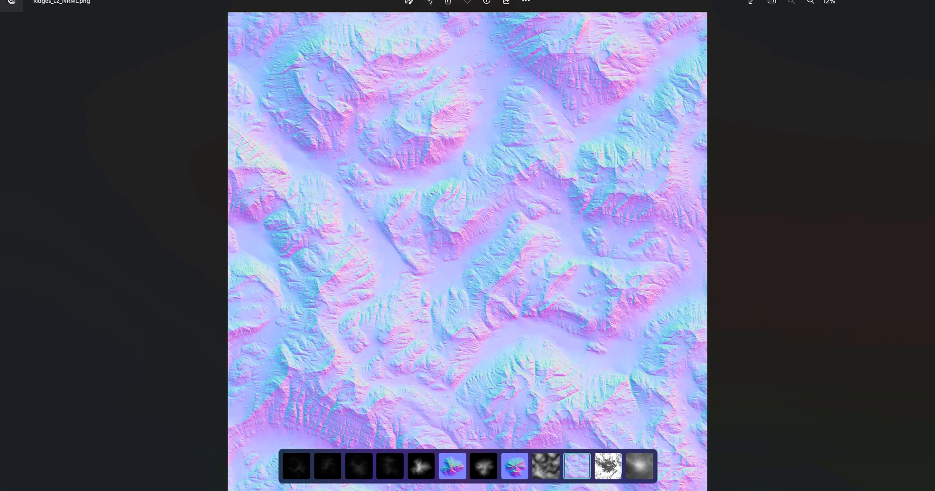
pyautogui.press('Right')
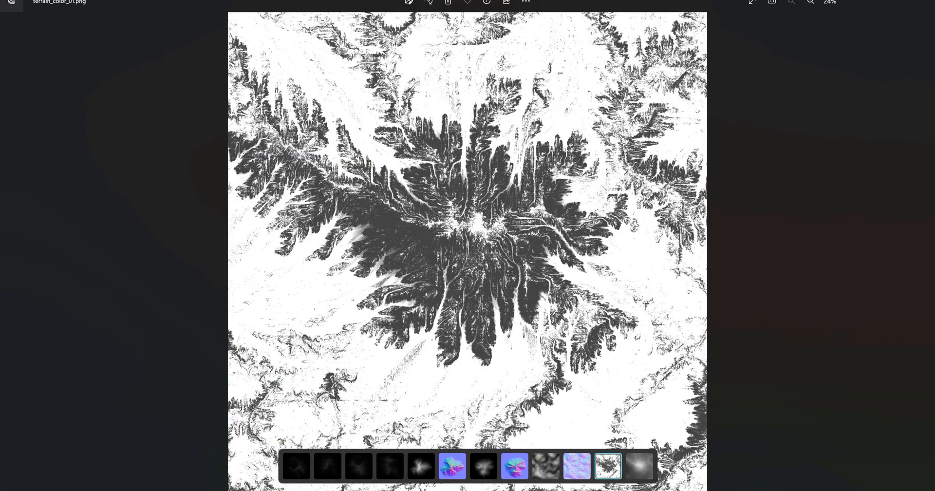
pyautogui.press('Left')
pyautogui.press('Right')
pyautogui.press('Left')
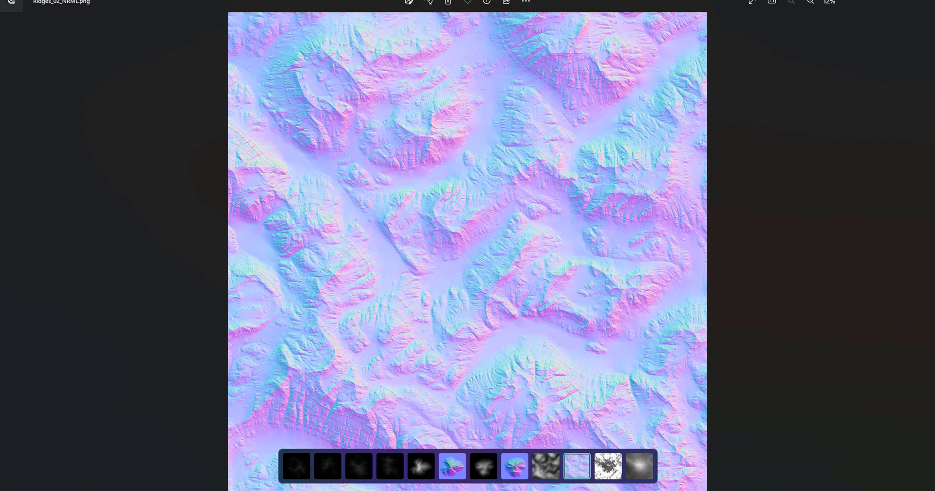
pyautogui.press('Left')
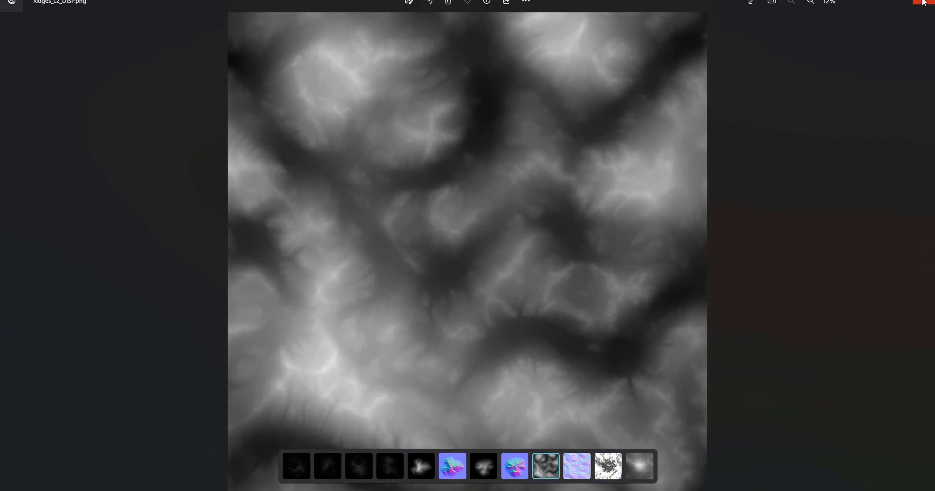
pyautogui.click(923, 3)
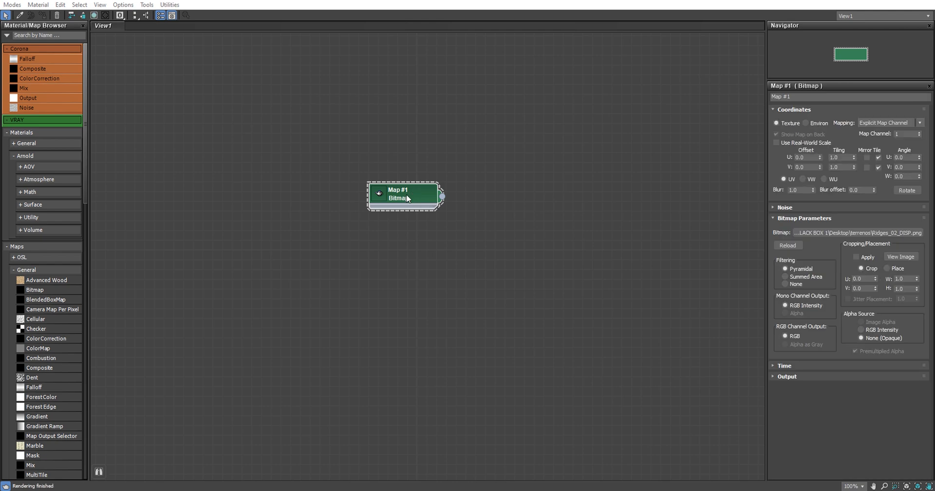
# Assign the Ridges_02_DISP.png bitmap as an instance to the Displace modifier's Map slot and close the Material Editor.
pyautogui.moveTo(438, 5); pyautogui.dragTo(116, 29)
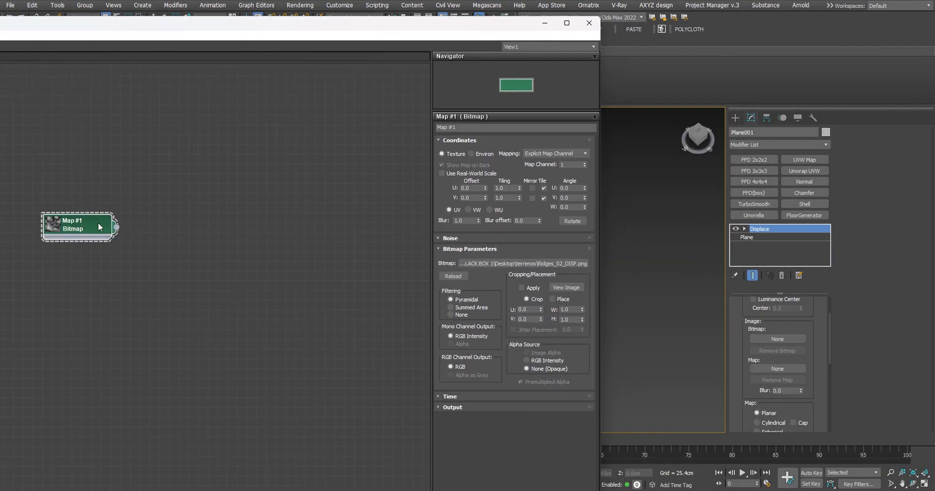
pyautogui.moveTo(99, 227); pyautogui.dragTo(766, 365)
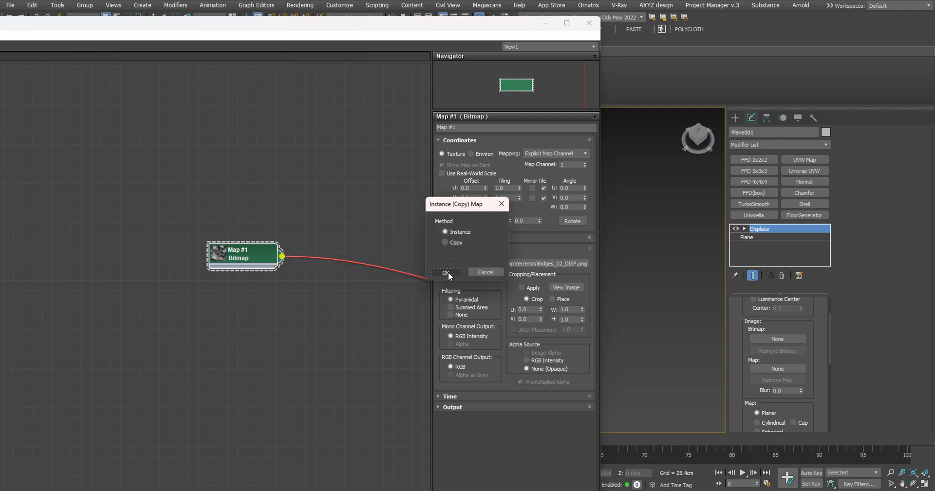
pyautogui.click(443, 276)
pyautogui.click(589, 23)
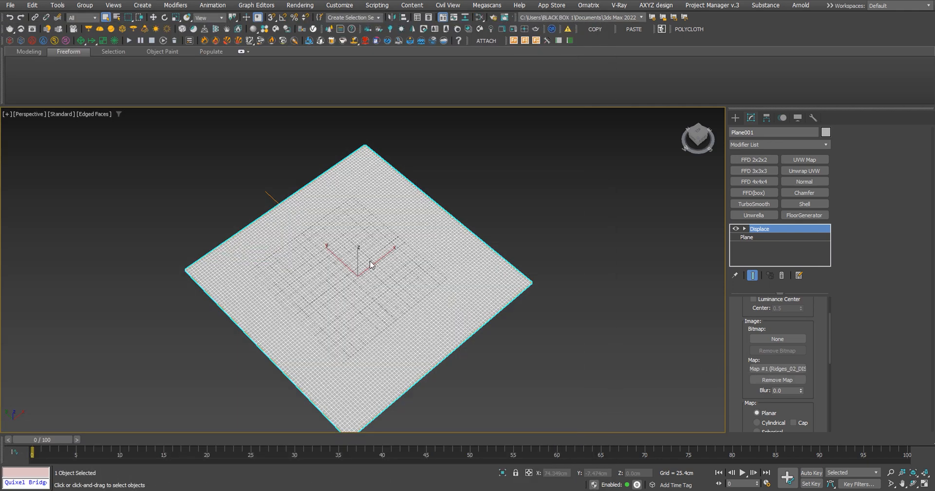
# Raise the Displace modifier's strength to about 114.757 cm to form the terrain relief.
pyautogui.keyDown('alt'); pyautogui.moveTo(363, 250); pyautogui.dragTo(369, 212, button='middle'); pyautogui.keyUp('alt')
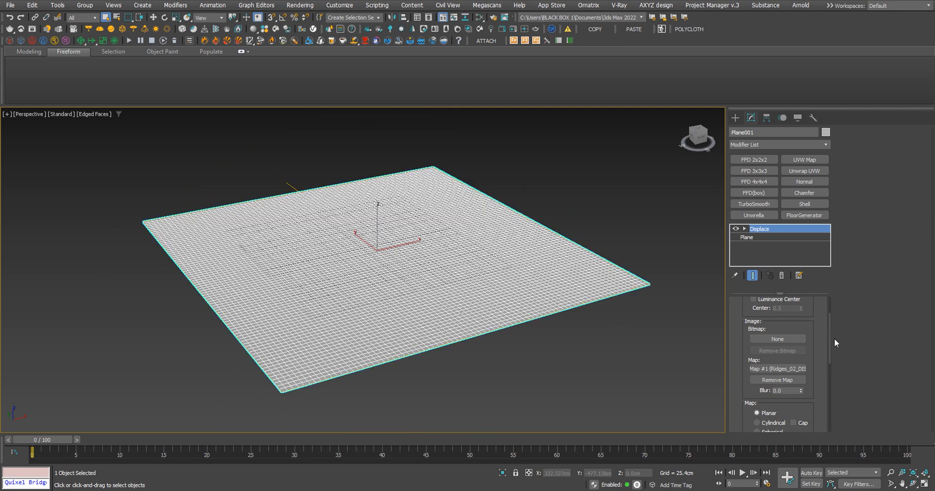
pyautogui.scroll(2, 828, 335)
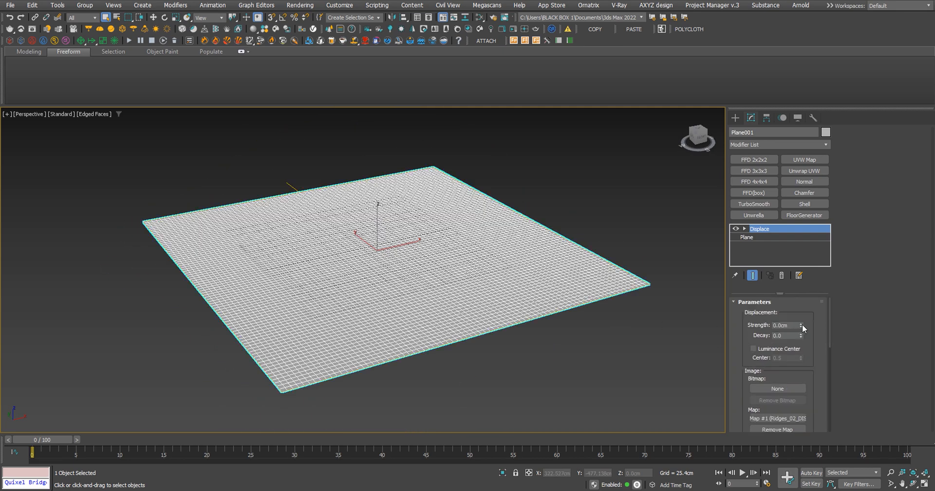
pyautogui.moveTo(801, 324); pyautogui.dragTo(790, 97)
pyautogui.moveTo(704, 485); pyautogui.dragTo(614, 219)
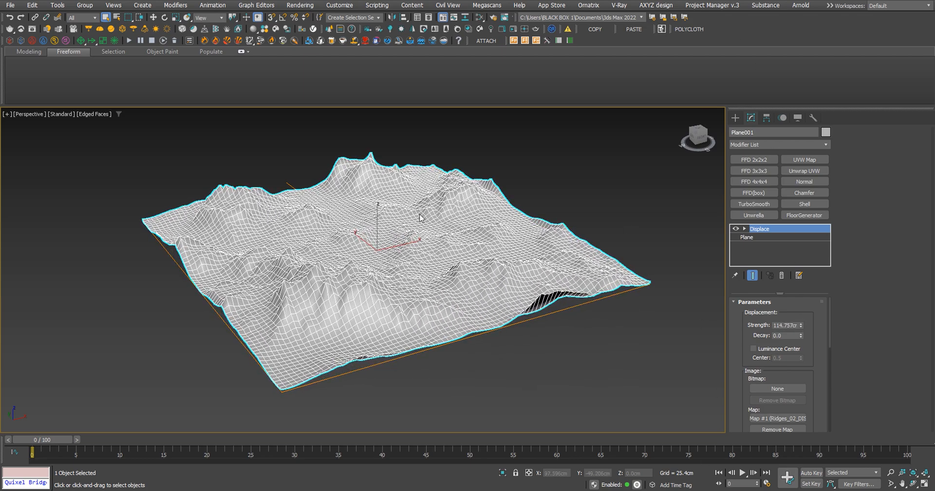
# Hide the edged faces in the Perspective view and inspect the displaced terrain's peaks up close.
pyautogui.press('F4')
pyautogui.scroll(4, 396, 242)
pyautogui.moveTo(397, 246)
pyautogui.keyDown('alt'); pyautogui.mouseDown(button='middle')
pyautogui.moveTo(338, 296)
pyautogui.moveTo(315, 296)
pyautogui.moveTo(300, 237)
pyautogui.moveTo(358, 226)
pyautogui.moveTo(380, 265)
pyautogui.moveTo(388, 324)
pyautogui.moveTo(361, 213)
pyautogui.moveTo(355, 257)
pyautogui.moveTo(258, 256)
pyautogui.moveTo(279, 250)
pyautogui.moveTo(355, 290)
pyautogui.moveTo(360, 259)
pyautogui.moveTo(468, 234)
pyautogui.moveTo(485, 240)
pyautogui.moveTo(372, 276)
pyautogui.moveTo(354, 239)
pyautogui.moveTo(428, 252)
pyautogui.moveTo(347, 279)
pyautogui.moveTo(323, 263)
pyautogui.moveTo(423, 253)
pyautogui.moveTo(419, 282)
pyautogui.moveTo(373, 233)
pyautogui.mouseUp(button='middle'); pyautogui.keyUp('alt')
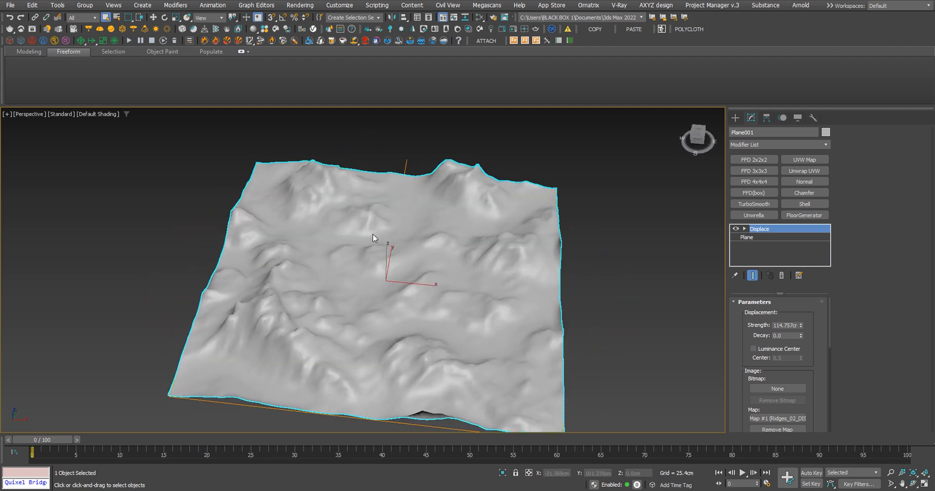
pyautogui.scroll(3, 372, 233)
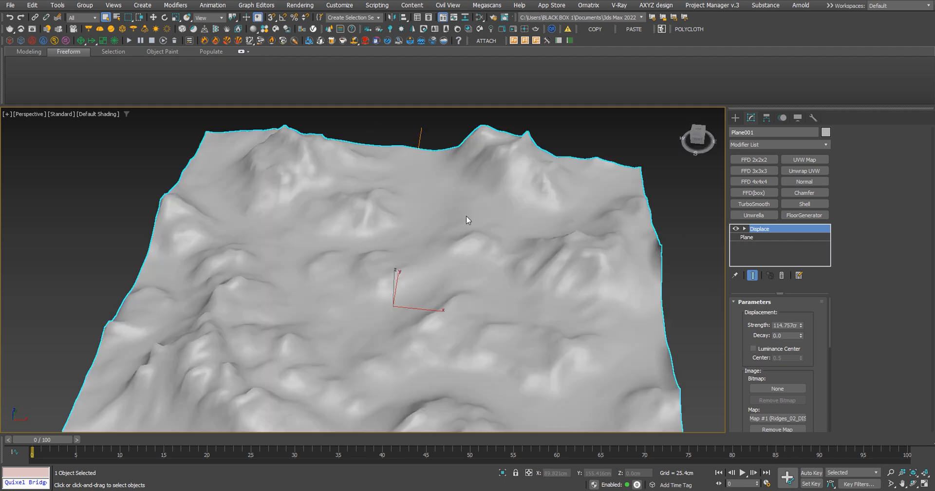
pyautogui.keyDown('alt'); pyautogui.moveTo(466, 216); pyautogui.dragTo(537, 211, button='middle'); pyautogui.keyUp('alt')
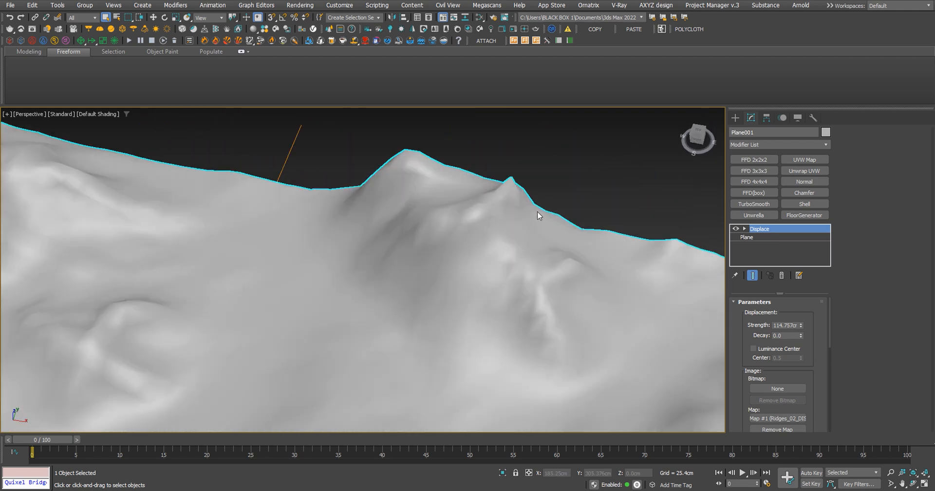
pyautogui.scroll(5, 537, 211)
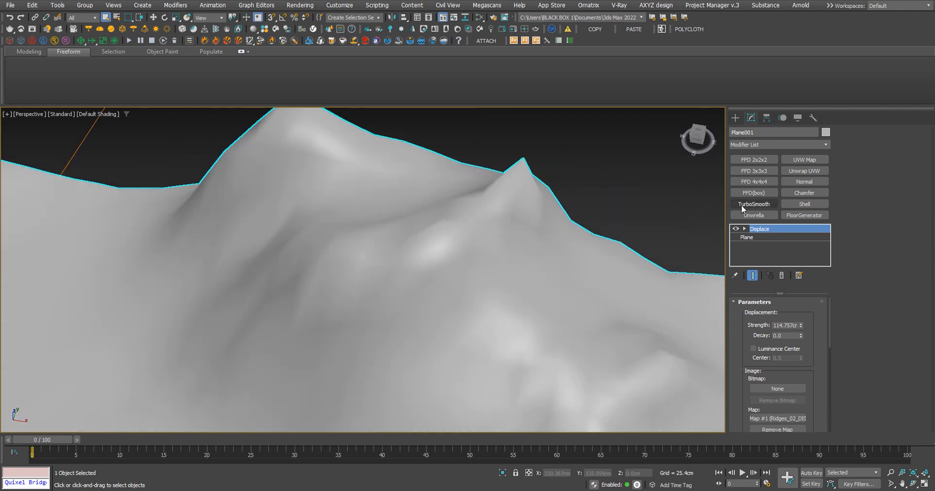
# Add a TurboSmooth modifier above Displace on the plane and show edged faces on the smoothed terrain.
pyautogui.click(741, 204)
pyautogui.scroll(-5, 439, 270)
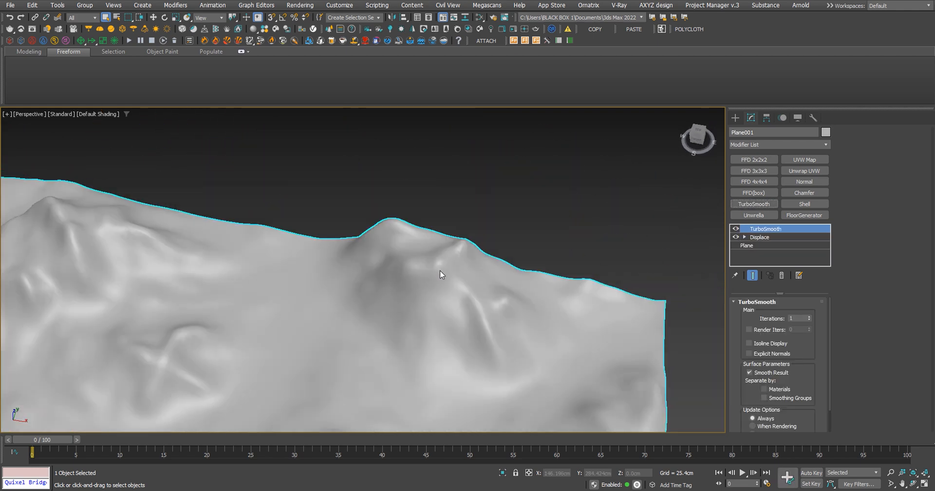
pyautogui.keyDown('alt'); pyautogui.moveTo(384, 312); pyautogui.dragTo(497, 203, button='middle'); pyautogui.keyUp('alt')
pyautogui.keyDown('alt'); pyautogui.moveTo(497, 202); pyautogui.dragTo(496, 210); pyautogui.keyUp('alt')
pyautogui.press('F4')
pyautogui.scroll(4, 422, 349)
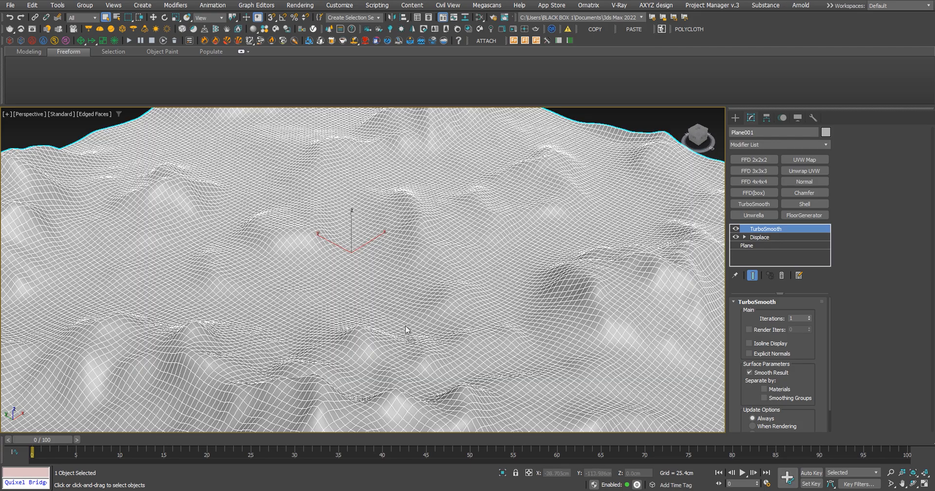
# Examine the smoothed terrain's mesh density from above, from the side and close to the highest peak.
pyautogui.scroll(-4, 415, 312)
pyautogui.moveTo(395, 285); pyautogui.dragTo(365, 368, button='middle')
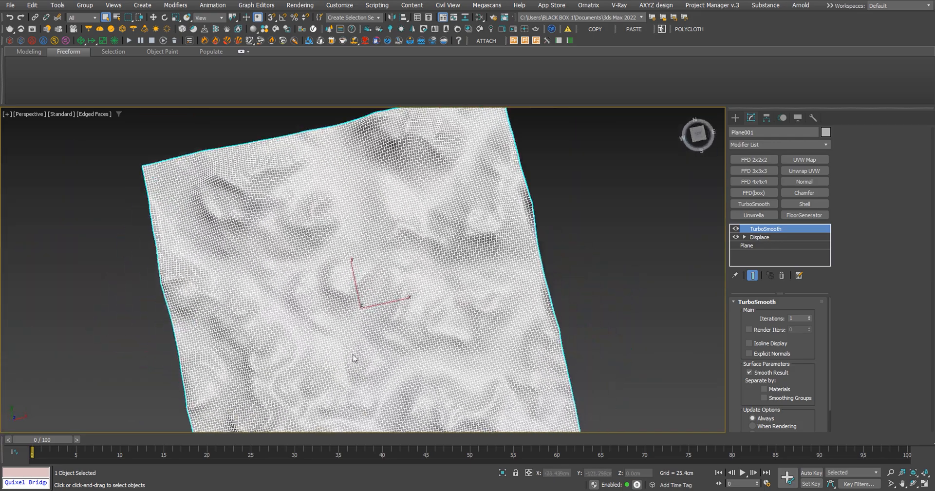
pyautogui.scroll(5, 415, 199)
pyautogui.moveTo(415, 200); pyautogui.dragTo(372, 317, button='middle')
pyautogui.scroll(-3, 369, 393)
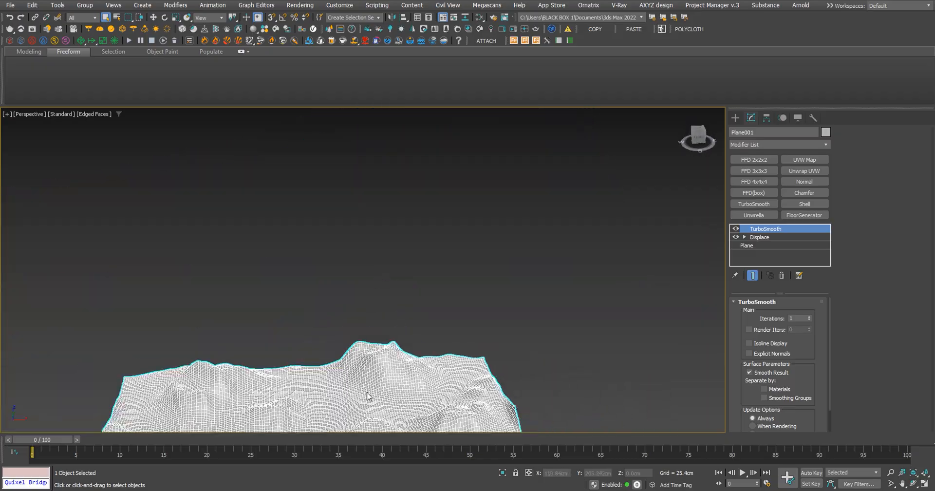
pyautogui.moveTo(370, 394); pyautogui.dragTo(439, 256, button='middle')
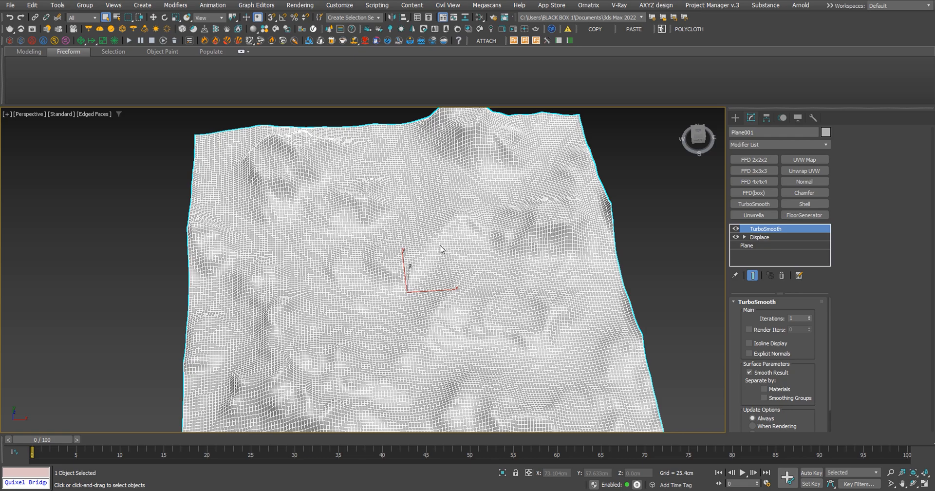
pyautogui.keyDown('alt'); pyautogui.moveTo(442, 257); pyautogui.dragTo(407, 279, button='middle'); pyautogui.keyUp('alt')
pyautogui.moveTo(463, 239)
pyautogui.keyDown('alt'); pyautogui.mouseDown(button='middle')
pyautogui.moveTo(516, 255)
pyautogui.moveTo(359, 246)
pyautogui.moveTo(467, 236)
pyautogui.moveTo(377, 265)
pyautogui.moveTo(373, 251)
pyautogui.moveTo(396, 265)
pyautogui.moveTo(428, 261)
pyautogui.moveTo(438, 278)
pyautogui.moveTo(469, 251)
pyautogui.mouseUp(button='middle'); pyautogui.keyUp('alt')
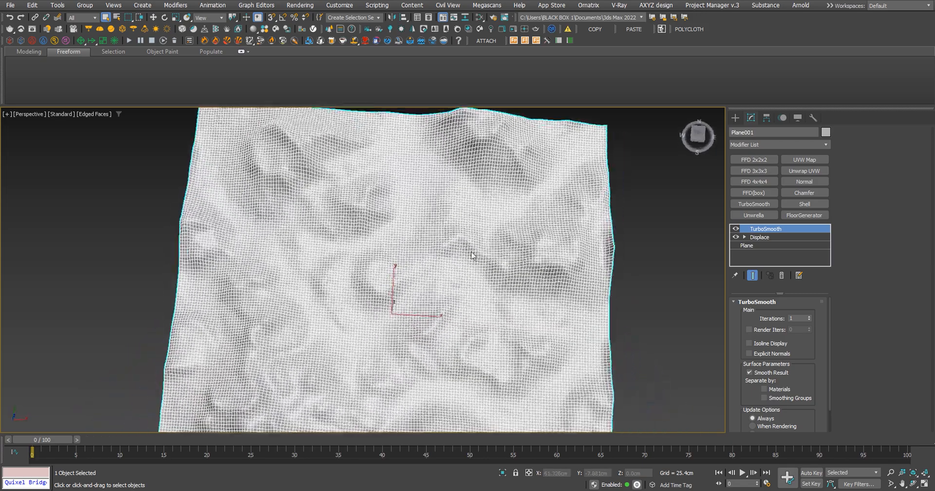
pyautogui.scroll(5, 489, 209)
pyautogui.moveTo(480, 146); pyautogui.dragTo(470, 247, button='middle')
pyautogui.scroll(4, 435, 202)
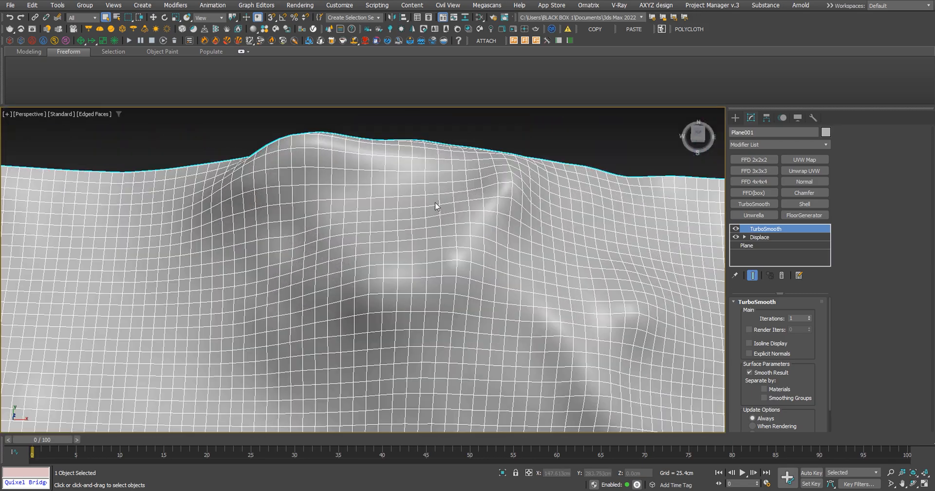
pyautogui.scroll(-11, 403, 200)
pyautogui.moveTo(414, 283)
pyautogui.keyDown('alt'); pyautogui.mouseDown(button='middle')
pyautogui.moveTo(427, 247)
pyautogui.moveTo(406, 307)
pyautogui.moveTo(424, 223)
pyautogui.moveTo(441, 233)
pyautogui.mouseUp(button='middle'); pyautogui.keyUp('alt')
pyautogui.scroll(4, 392, 297)
pyautogui.scroll(-5, 392, 295)
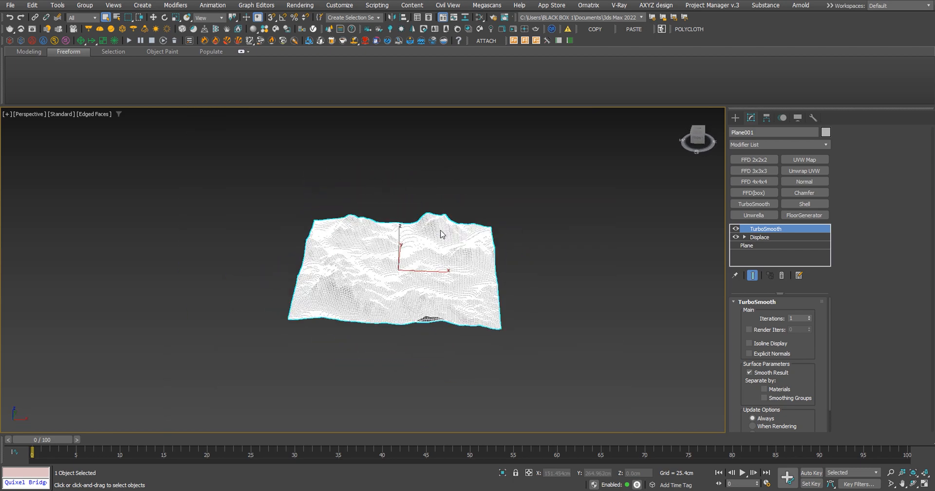
# Hide the edged faces and view the smoothed terrain from a low side angle.
pyautogui.press('F4')
pyautogui.scroll(5, 437, 251)
pyautogui.keyDown('alt'); pyautogui.moveTo(363, 266); pyautogui.dragTo(342, 248, button='middle'); pyautogui.keyUp('alt')
# Try rotating the terrain about 16 degrees around the X axis, undo the rotation, and view the relief from above.
pyautogui.press('e')
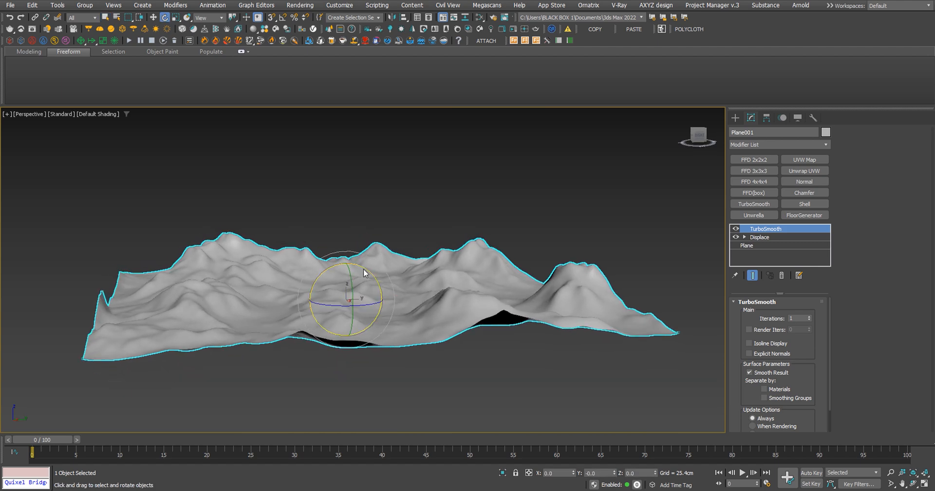
pyautogui.moveTo(364, 272); pyautogui.dragTo(354, 257)
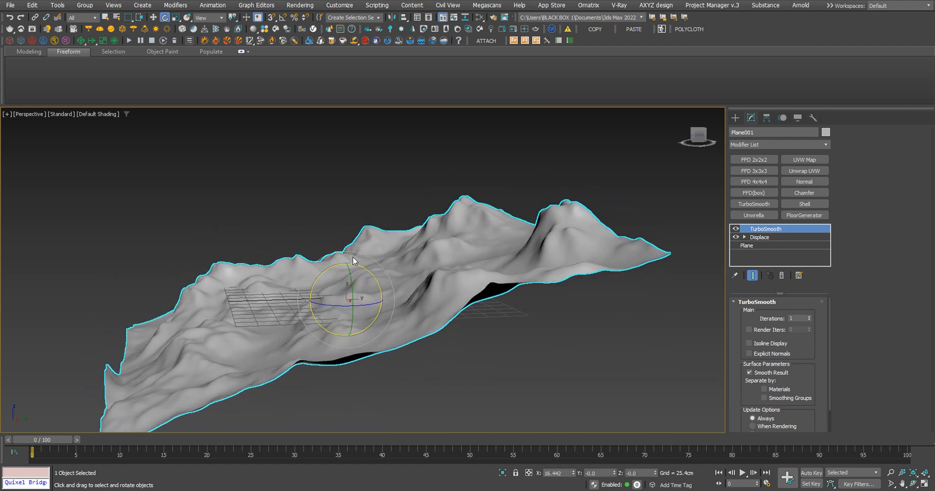
pyautogui.keyDown('alt'); pyautogui.moveTo(393, 256); pyautogui.dragTo(430, 260, button='middle'); pyautogui.keyUp('alt')
pyautogui.hotkey('ctrl', 'z')
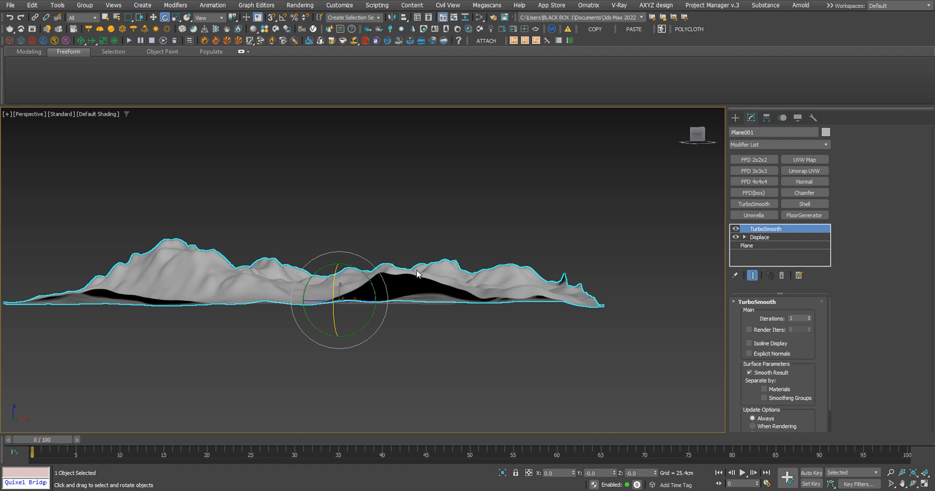
pyautogui.keyDown('alt'); pyautogui.moveTo(380, 248); pyautogui.dragTo(369, 306, button='middle'); pyautogui.keyUp('alt')
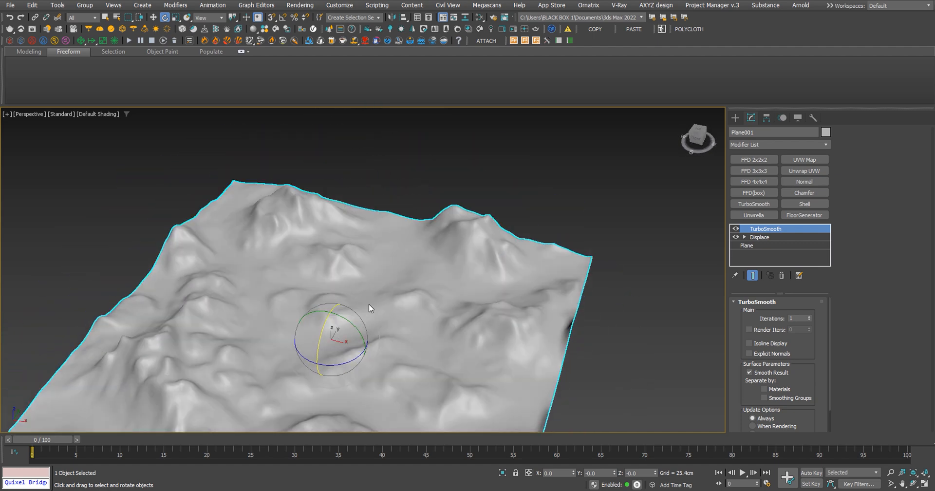
pyautogui.scroll(-4, 340, 291)
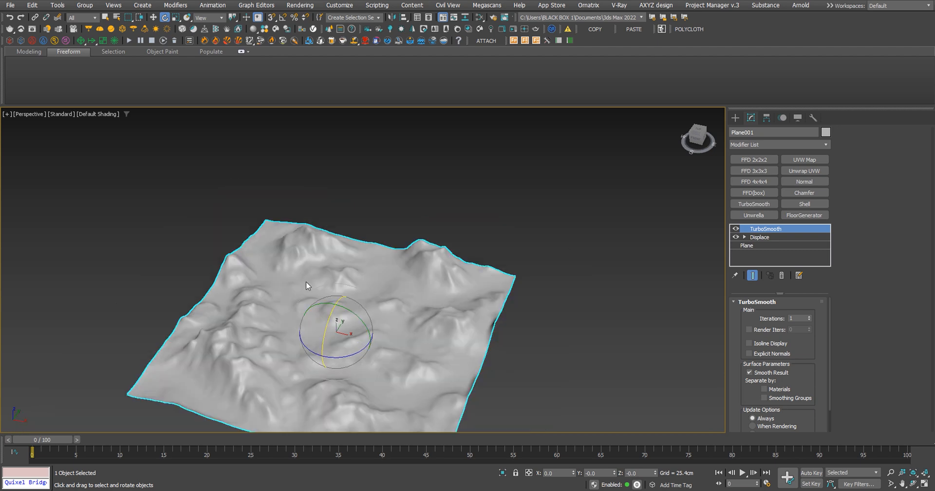
# Load the terrain_heightmap_01.png bitmap as a second map node in the Slate Material Editor.
pyautogui.keyDown('alt'); pyautogui.moveTo(306, 282); pyautogui.dragTo(396, 258, button='middle'); pyautogui.keyUp('alt')
pyautogui.press('m')
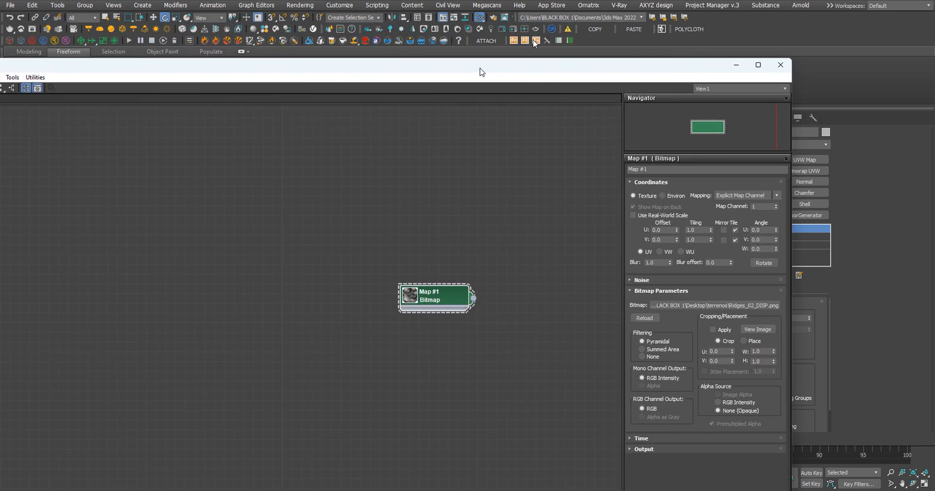
pyautogui.doubleClick(480, 71)
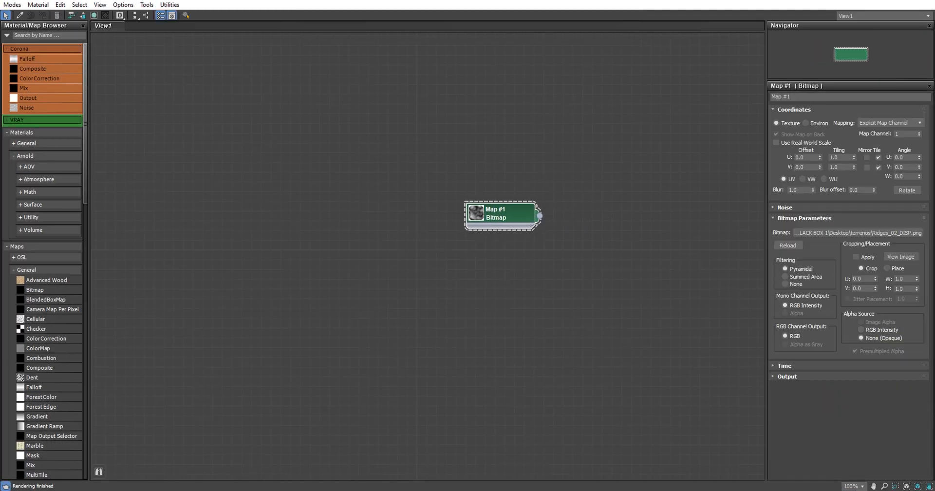
pyautogui.press('Delete')
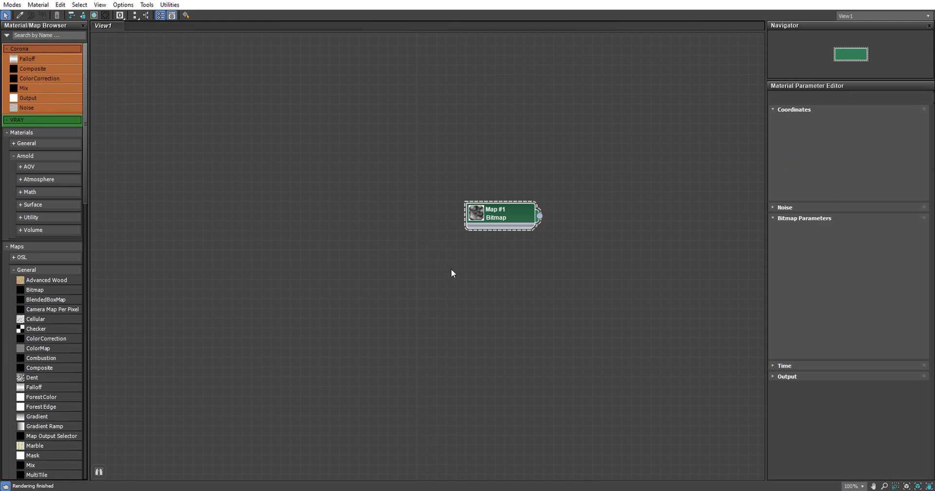
pyautogui.moveTo(485, 1); pyautogui.dragTo(362, 66)
pyautogui.moveTo(427, 46); pyautogui.dragTo(104, 59)
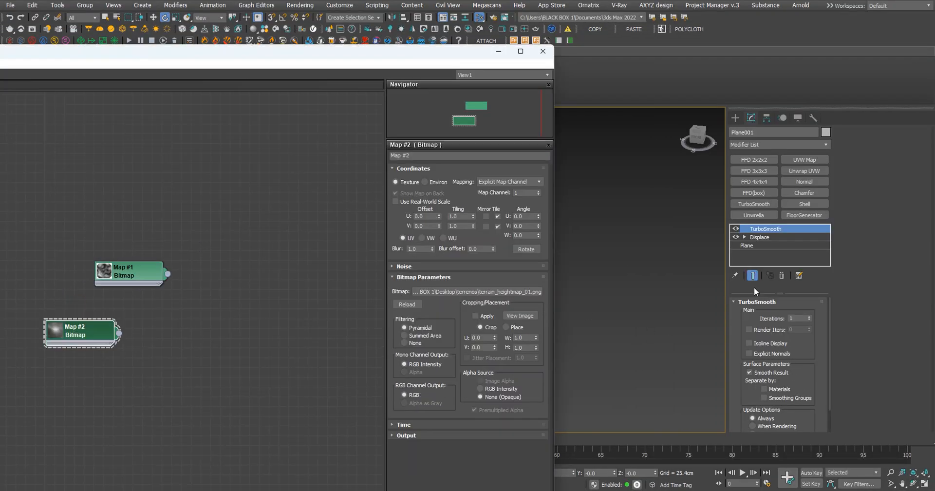
# Replace the Displace modifier's map with the terrain_heightmap_01.png bitmap, close the material editor and view the new relief.
pyautogui.click(761, 237)
pyautogui.scroll(-3, 815, 380)
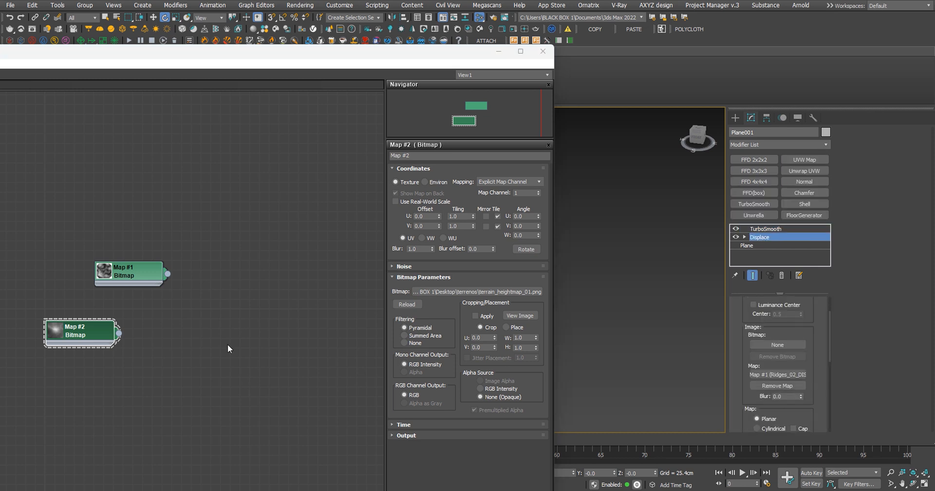
pyautogui.moveTo(118, 333); pyautogui.dragTo(776, 375)
pyautogui.click(445, 271)
pyautogui.click(543, 51)
pyautogui.keyDown('alt'); pyautogui.moveTo(343, 299); pyautogui.dragTo(353, 351, button='middle'); pyautogui.keyUp('alt')
pyautogui.scroll(3, 369, 274)
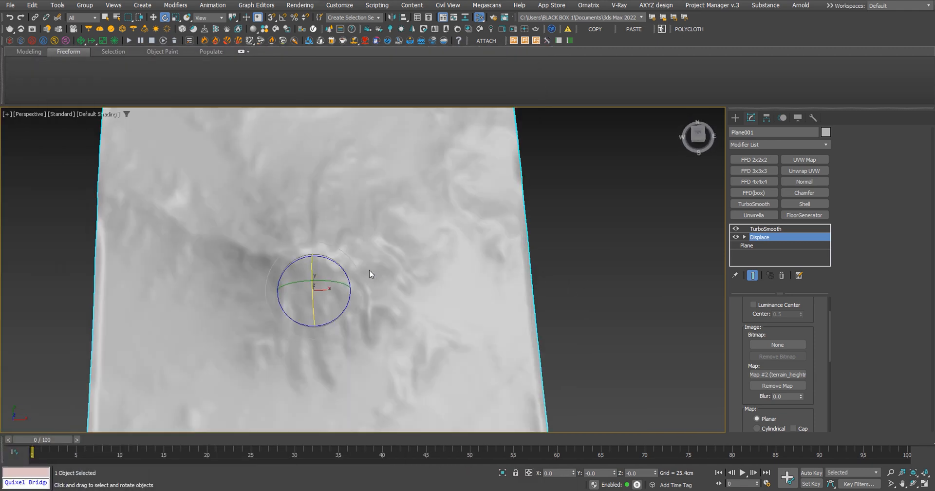
pyautogui.scroll(-2, 475, 239)
# Reduce the base plane's length to about 571.5 cm and its width to about 558.9 cm.
pyautogui.click(742, 246)
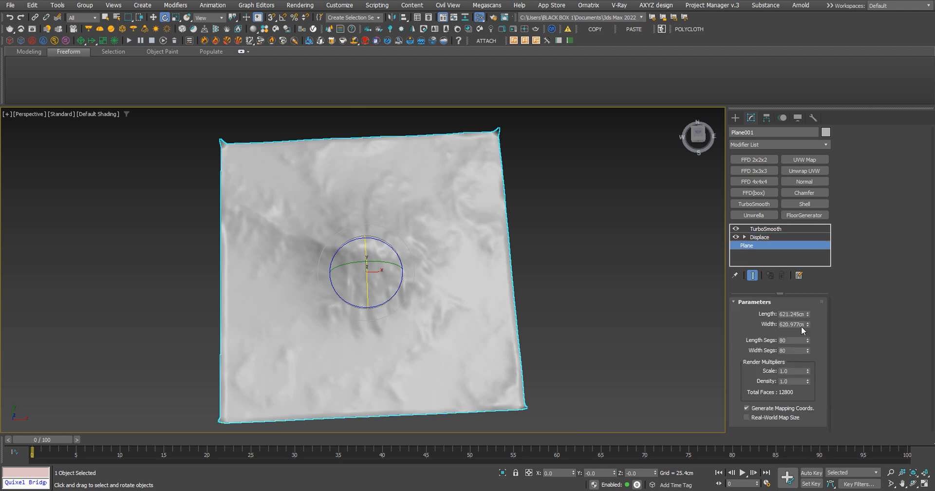
pyautogui.moveTo(807, 315); pyautogui.dragTo(806, 331)
pyautogui.keyDown('alt'); pyautogui.moveTo(407, 236); pyautogui.dragTo(381, 263, button='middle'); pyautogui.keyUp('alt')
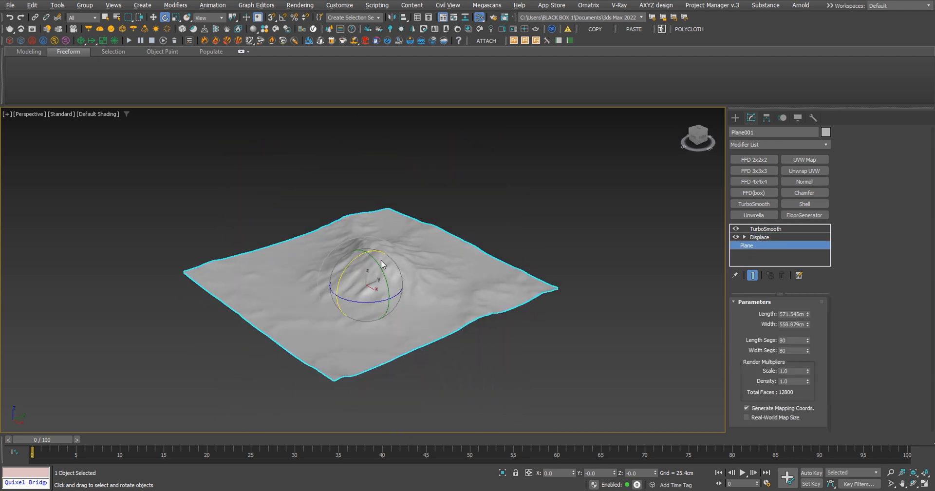
# Raise the Displace strength to about 191.6 cm for a taller mountain.
pyautogui.scroll(3, 382, 263)
pyautogui.click(766, 237)
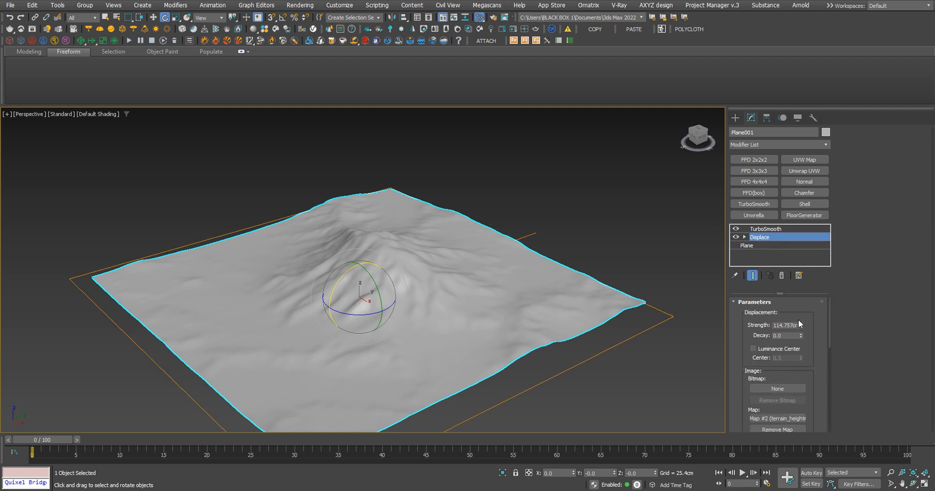
pyautogui.moveTo(801, 328); pyautogui.dragTo(798, 291)
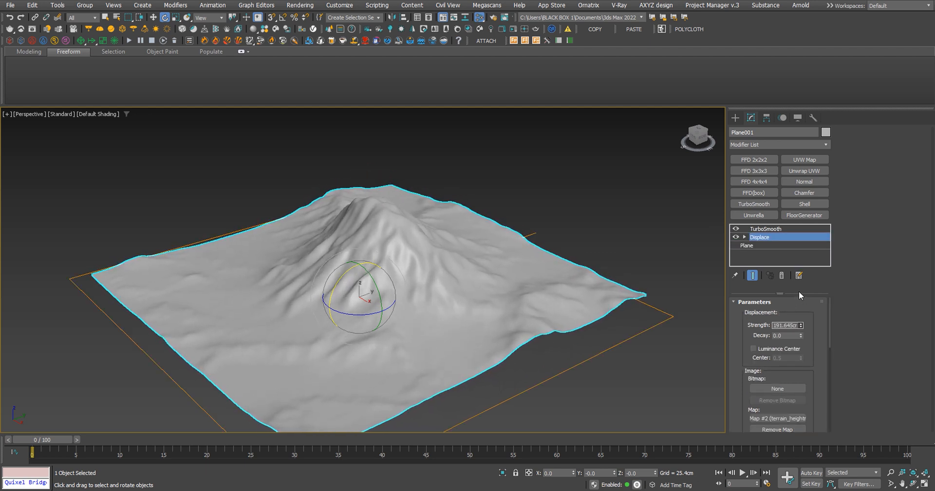
# Load the terrain_color_01.png bitmap as a third map node in the maximised Slate Material Editor.
pyautogui.press('m')
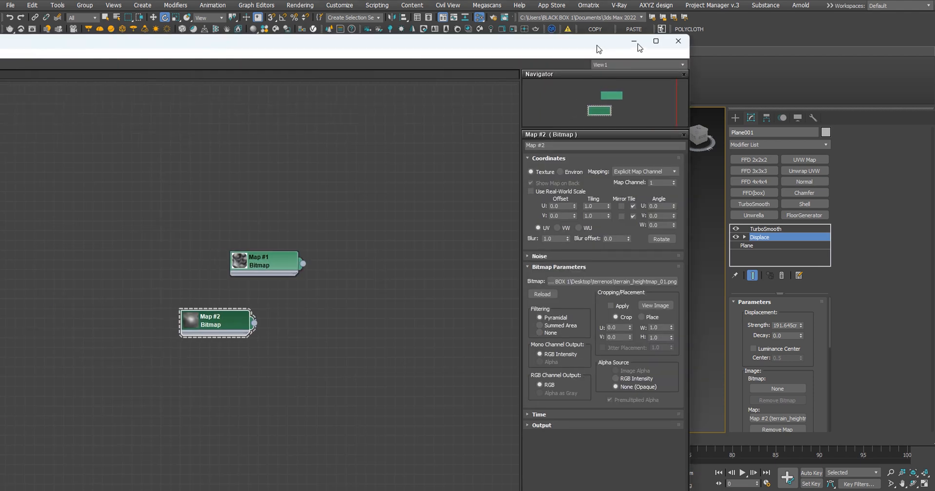
pyautogui.click(655, 36)
pyautogui.scroll(2, 484, 209)
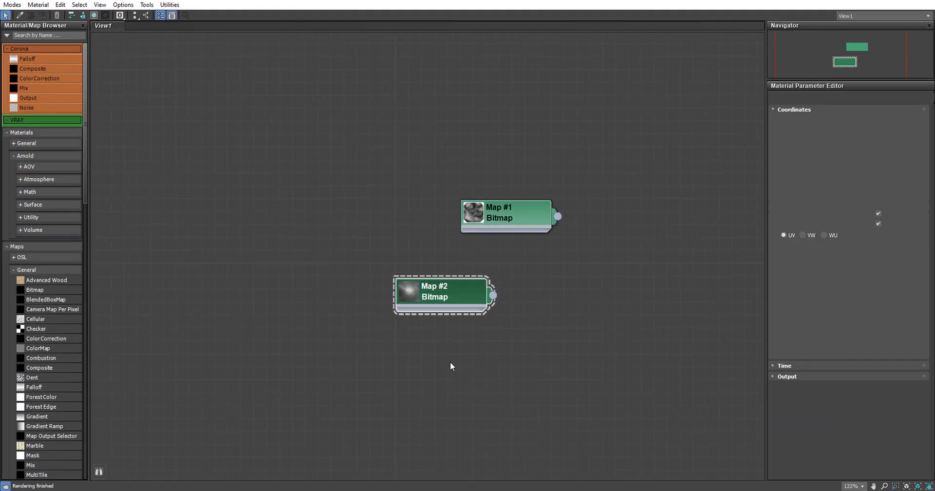
pyautogui.moveTo(450, 360); pyautogui.dragTo(436, 344)
pyautogui.scroll(3, 447, 335)
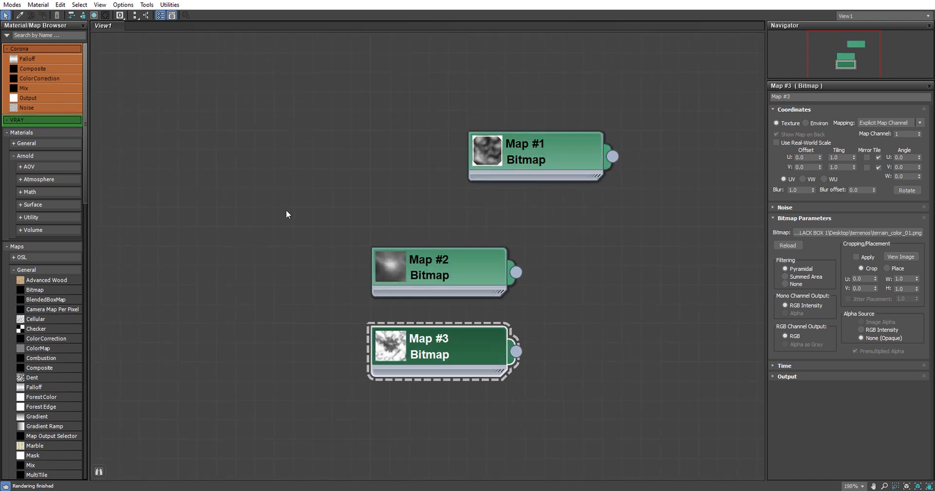
# Create a Physical Material and connect the terrain_color_01.png bitmap to its Base Color Map.
pyautogui.rightClick(576, 302)
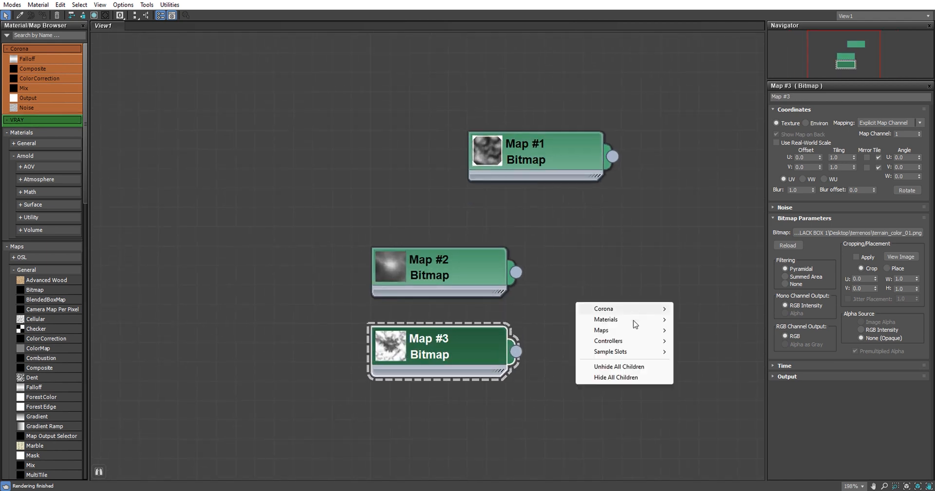
pyautogui.moveTo(635, 325)
pyautogui.moveTo(719, 321)
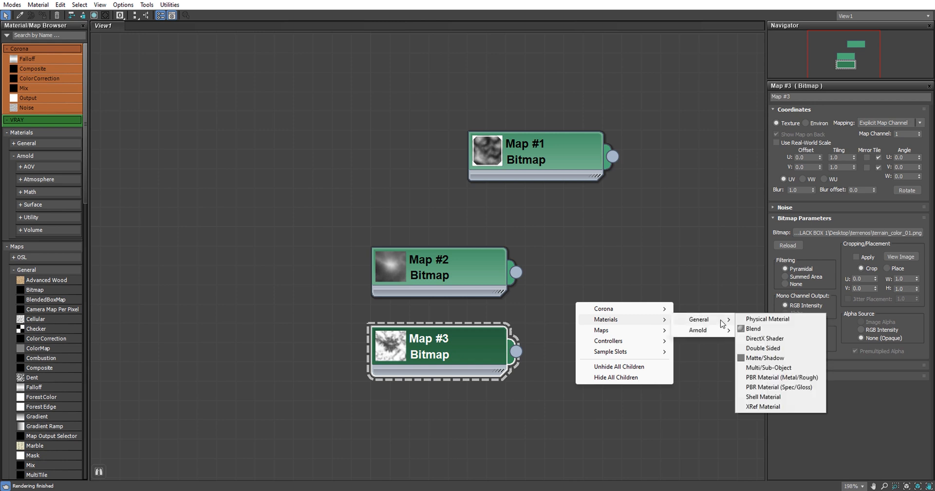
pyautogui.click(764, 319)
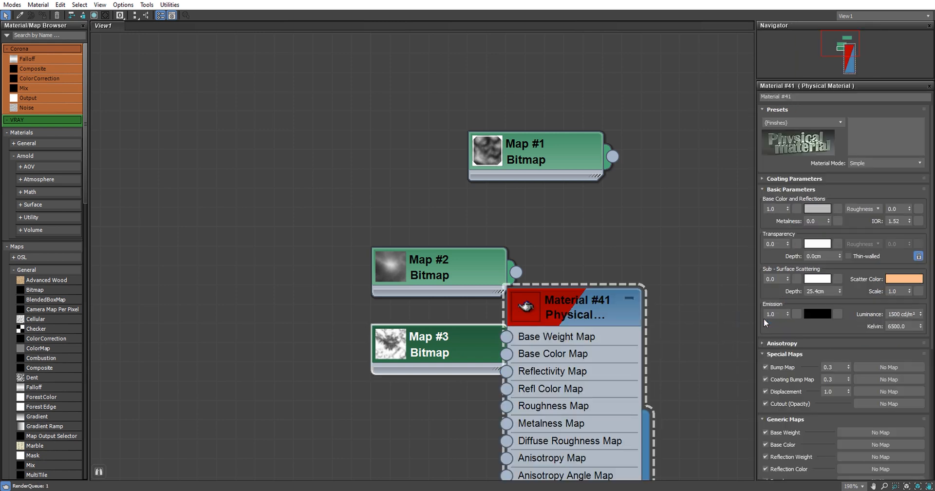
pyautogui.moveTo(559, 304); pyautogui.dragTo(621, 304)
pyautogui.moveTo(536, 332); pyautogui.dragTo(388, 308, button='middle')
pyautogui.moveTo(325, 325); pyautogui.dragTo(305, 344)
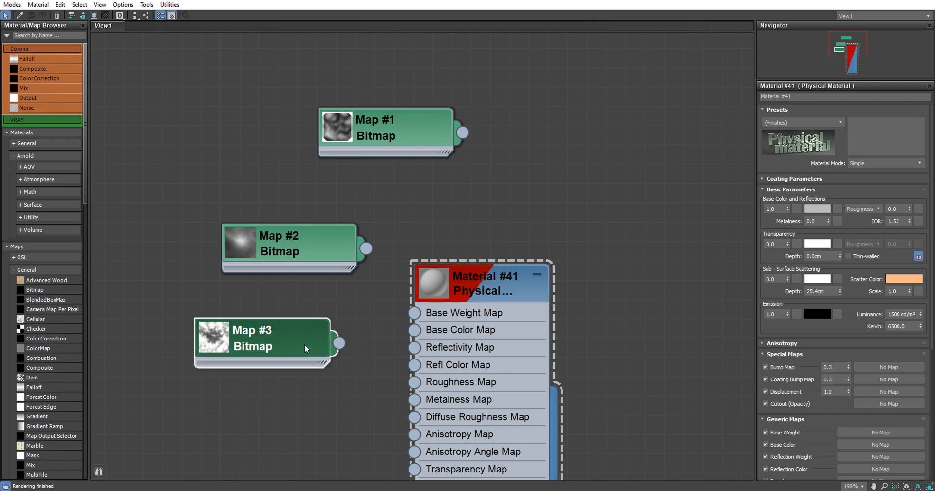
pyautogui.moveTo(424, 335); pyautogui.dragTo(425, 335)
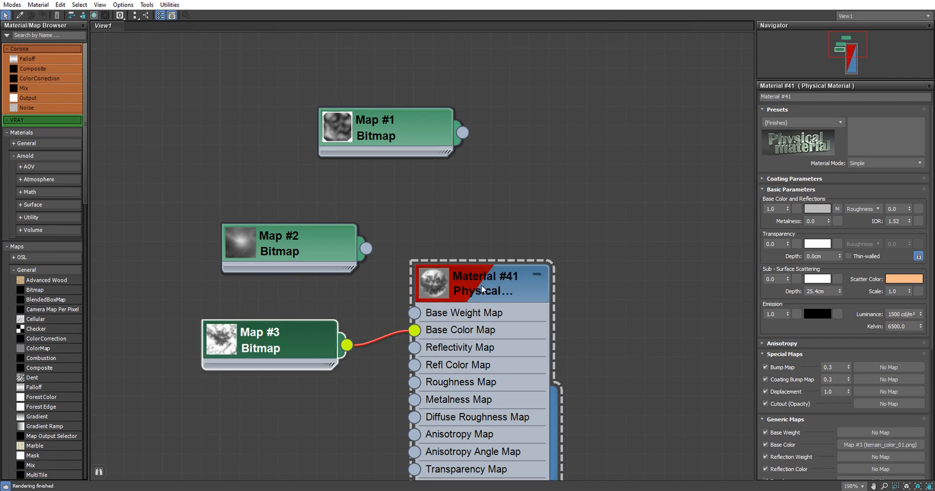
# Assign the Physical Material to the terrain plane, display its texture in the viewport and move the material editor away.
pyautogui.click(488, 277)
pyautogui.moveTo(521, 3); pyautogui.dragTo(543, 327)
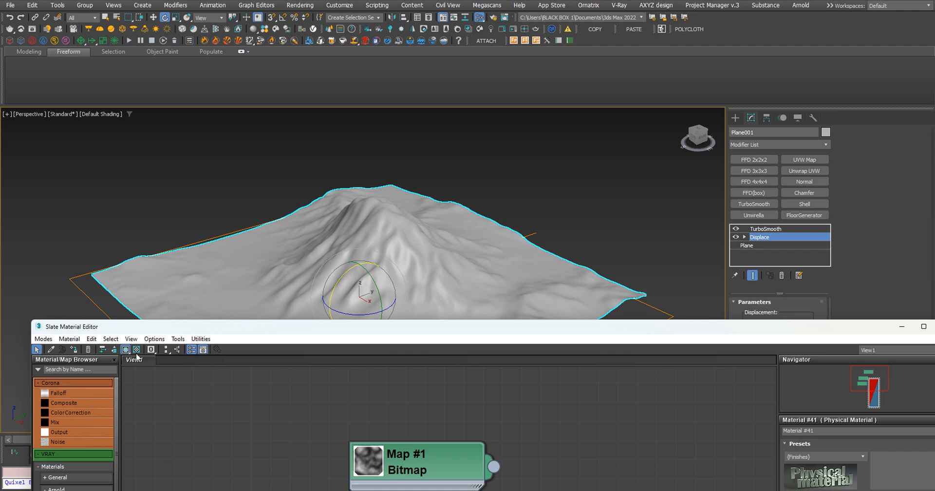
pyautogui.click(74, 349)
pyautogui.scroll(-1, 375, 401)
pyautogui.moveTo(614, 329); pyautogui.dragTo(0, 258)
# Examine the textured mountain up close and from several angles, and deselect the terrain.
pyautogui.scroll(3, 336, 258)
pyautogui.keyDown('alt'); pyautogui.moveTo(390, 256); pyautogui.dragTo(38, 223, button='middle'); pyautogui.keyUp('alt')
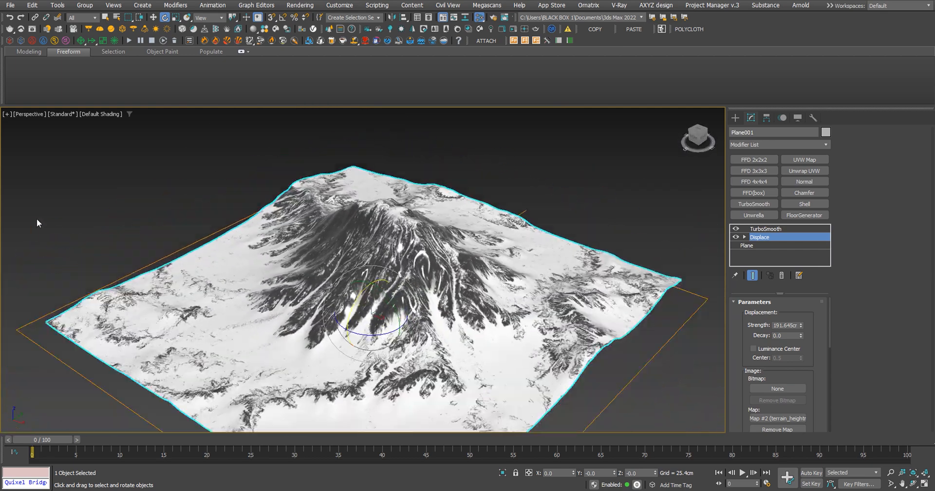
pyautogui.scroll(-5, 371, 260)
pyautogui.moveTo(371, 259)
pyautogui.keyDown('alt'); pyautogui.mouseDown(button='middle')
pyautogui.moveTo(205, 245)
pyautogui.moveTo(414, 251)
pyautogui.moveTo(419, 288)
pyautogui.moveTo(472, 195)
pyautogui.moveTo(334, 252)
pyautogui.moveTo(467, 229)
pyautogui.moveTo(399, 266)
pyautogui.moveTo(383, 260)
pyautogui.mouseUp(button='middle'); pyautogui.keyUp('alt')
pyautogui.click(512, 232)
pyautogui.scroll(5, 428, 258)
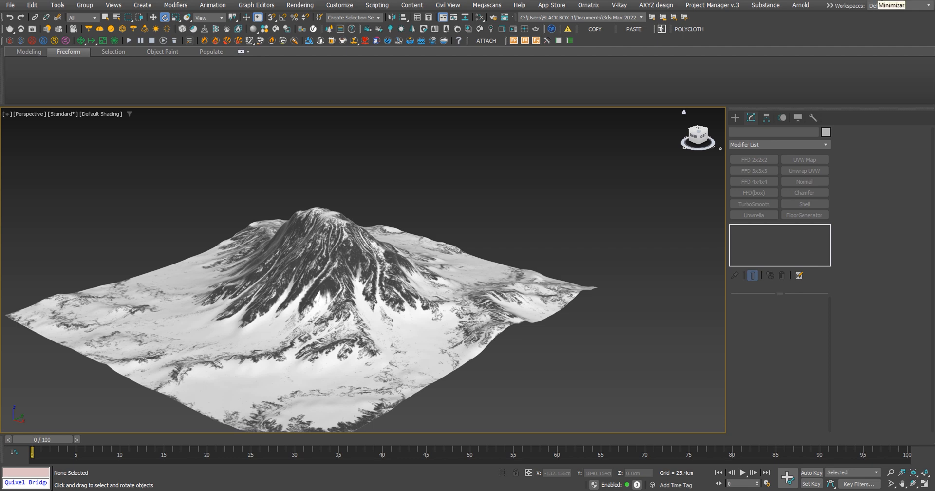
# Switch to the kitchen scene and reveal the hidden exterior terrain and tree objects around the building in the perspective view.
pyautogui.click(883, 1)
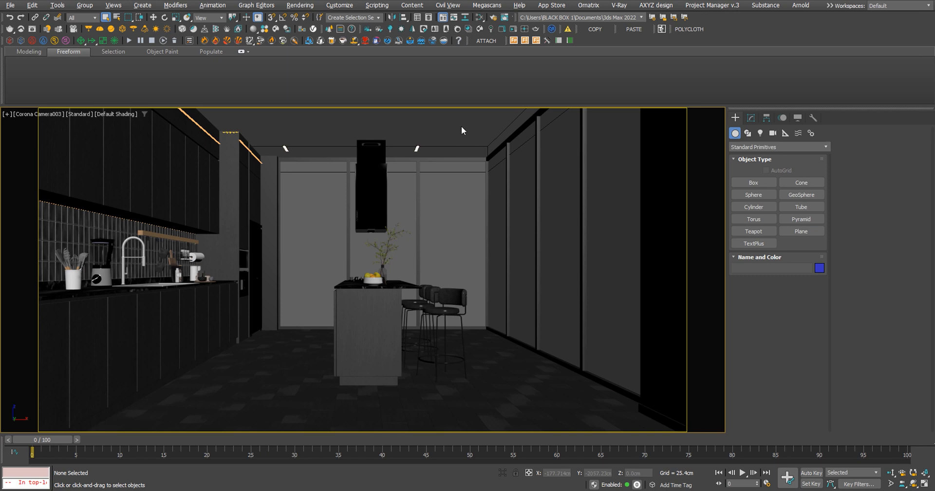
pyautogui.hotkey('alt', 'w')
pyautogui.click(486, 257)
pyautogui.hotkey('alt', 'w')
pyautogui.keyDown('alt'); pyautogui.moveTo(485, 256); pyautogui.dragTo(446, 224, button='middle'); pyautogui.keyUp('alt')
pyautogui.rightClick(449, 175)
pyautogui.click(484, 136)
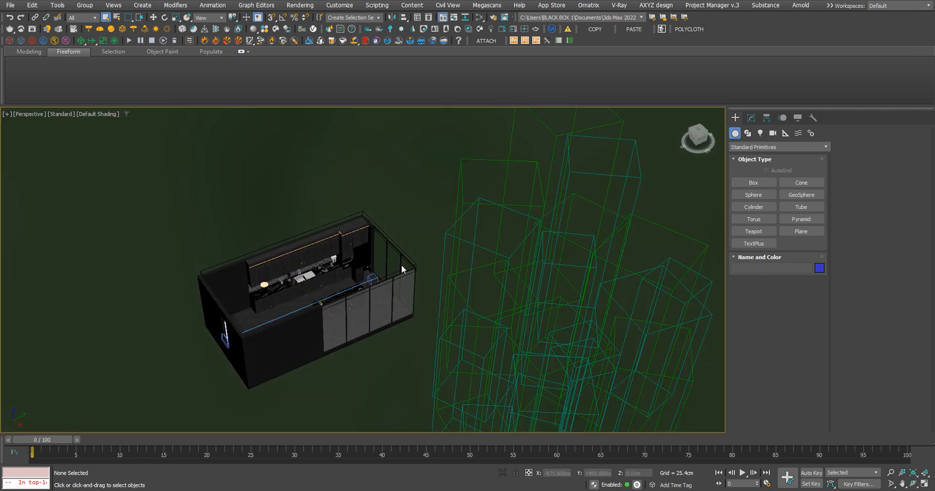
pyautogui.scroll(-5, 362, 311)
pyautogui.scroll(-4, 329, 281)
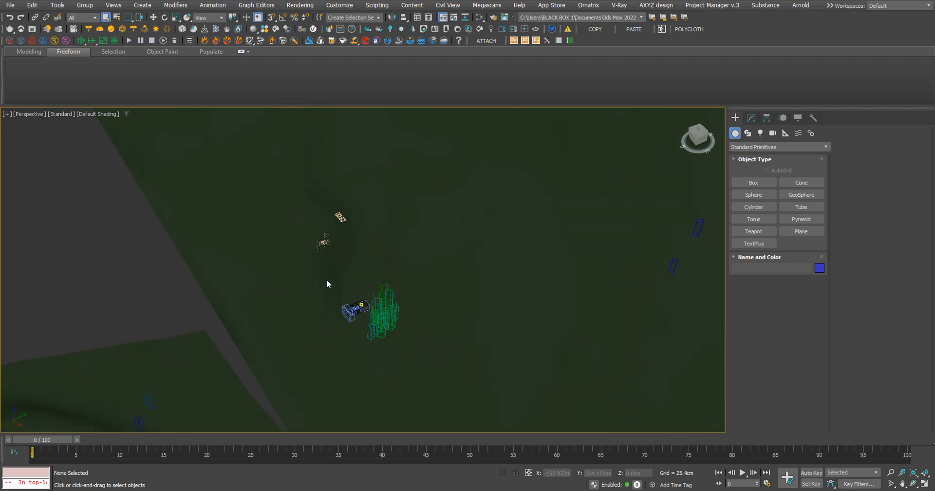
# Select both pieces of the hill terrain around the kitchen and check their outline through Corona Camera003.
pyautogui.click(394, 324)
pyautogui.scroll(2, 395, 322)
pyautogui.keyDown('alt'); pyautogui.moveTo(395, 321); pyautogui.dragTo(459, 258, button='middle'); pyautogui.keyUp('alt')
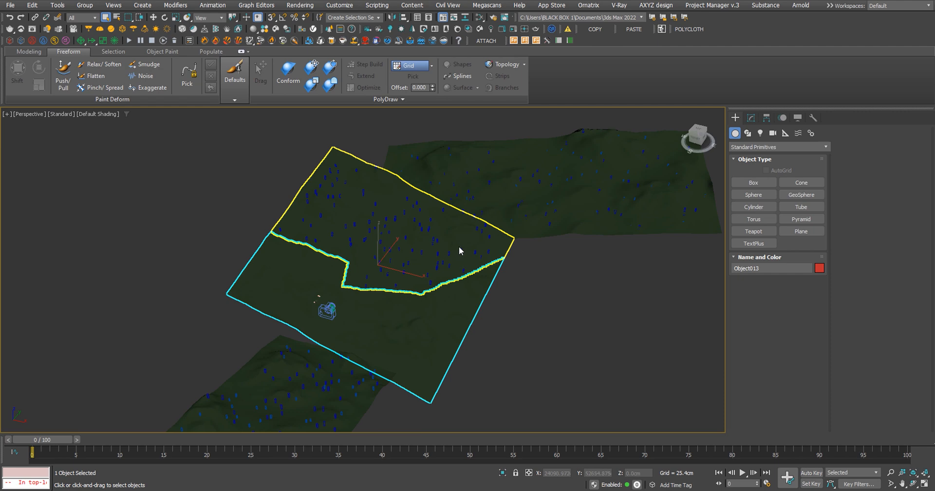
pyautogui.keyDown('ctrl'); pyautogui.click(458, 247); pyautogui.keyUp('ctrl')
pyautogui.scroll(4, 387, 263)
pyautogui.keyDown('alt'); pyautogui.moveTo(334, 299); pyautogui.dragTo(365, 273, button='middle'); pyautogui.keyUp('alt')
pyautogui.hotkey('alt', 'w')
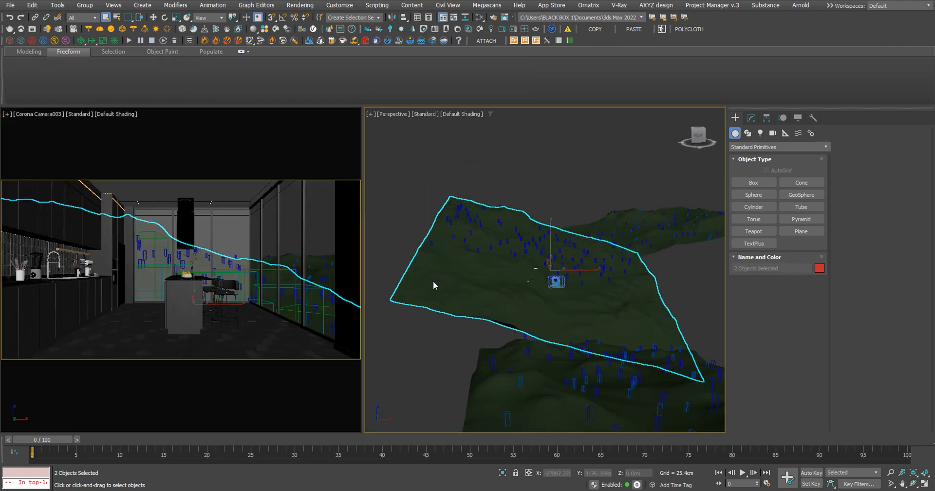
pyautogui.rightClick(279, 282)
pyautogui.hotkey('alt', 'w')
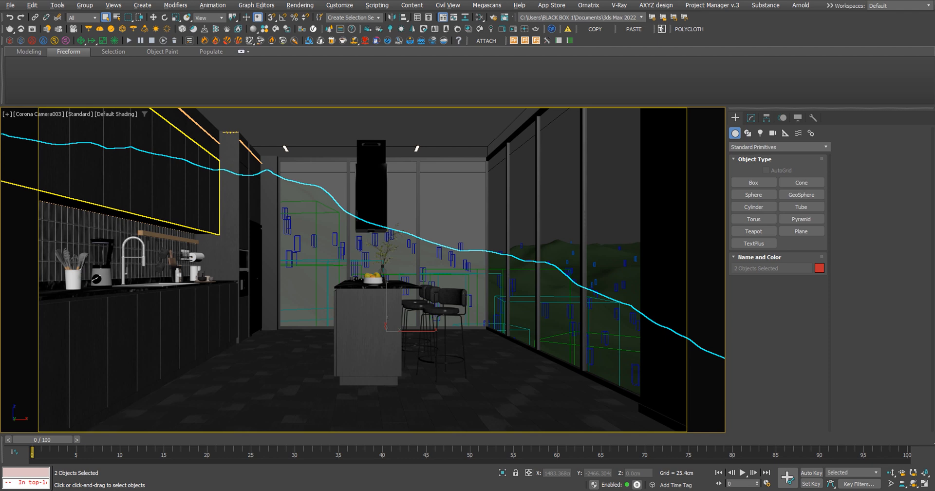
# Trace the hill outlines seen through the windows with red annotation strokes, clear the strokes and deselect the terrain.
pyautogui.moveTo(266, 173)
pyautogui.mouseDown()
pyautogui.moveTo(473, 260)
pyautogui.moveTo(586, 284)
pyautogui.mouseUp()
pyautogui.moveTo(619, 312); pyautogui.dragTo(656, 327)
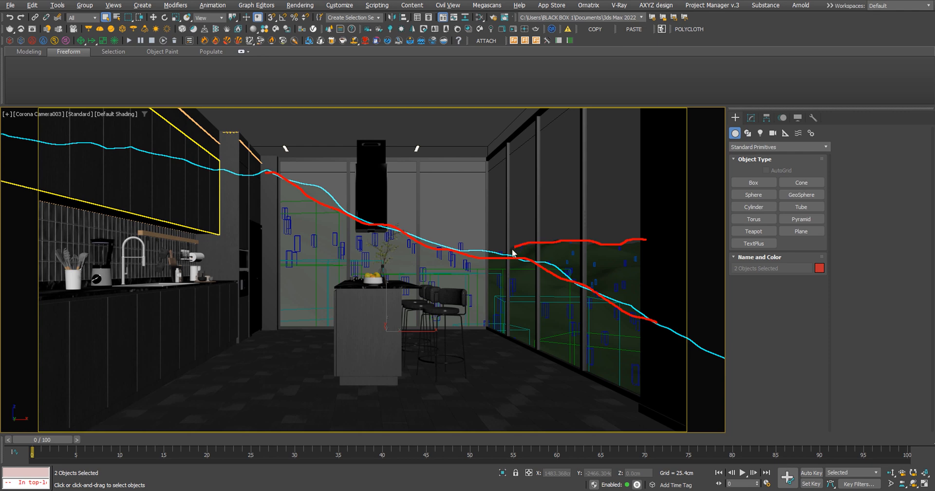
pyautogui.moveTo(512, 250); pyautogui.dragTo(494, 257)
pyautogui.press('Escape')
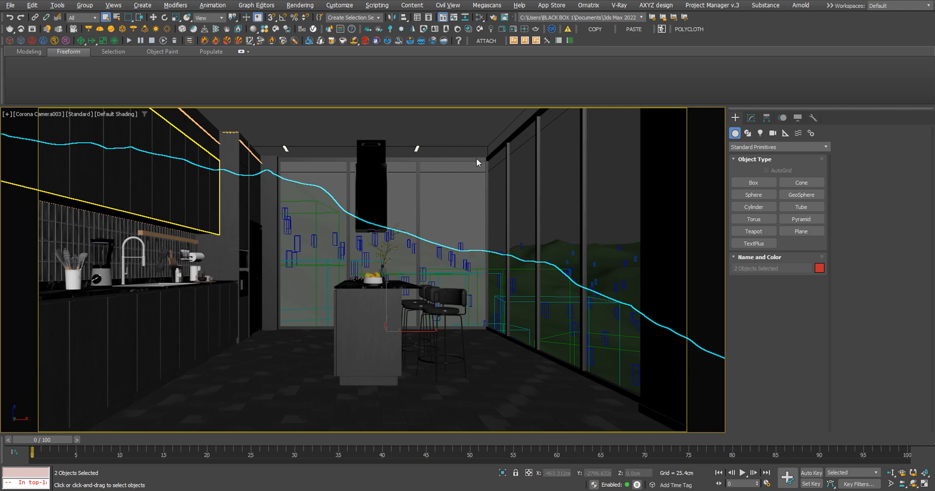
pyautogui.hotkey('ctrl', 'd')
# Return to the perspective view and select the background tree scatter on the hillside.
pyautogui.hotkey('alt', 'w')
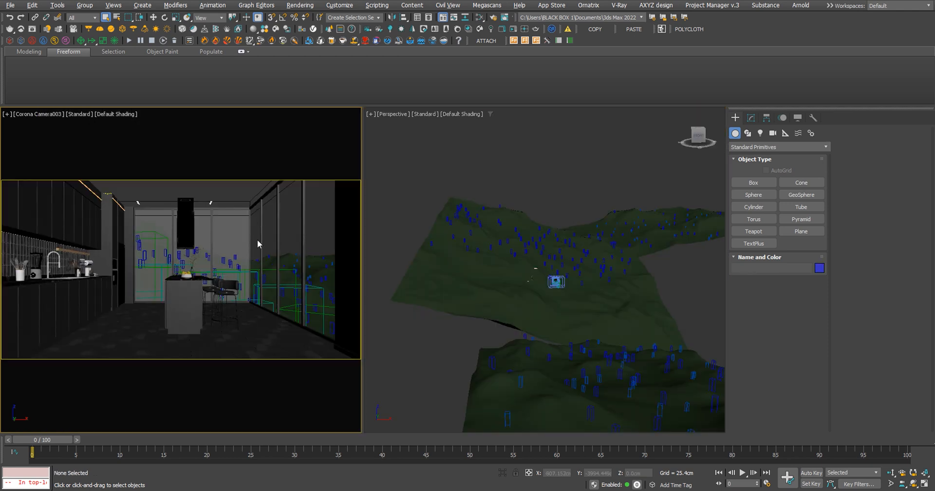
pyautogui.middleClick(509, 248)
pyautogui.hotkey('alt', 'w')
pyautogui.scroll(-5, 504, 255)
pyautogui.keyDown('alt'); pyautogui.moveTo(503, 257); pyautogui.dragTo(407, 295, button='middle'); pyautogui.keyUp('alt')
pyautogui.scroll(5, 469, 294)
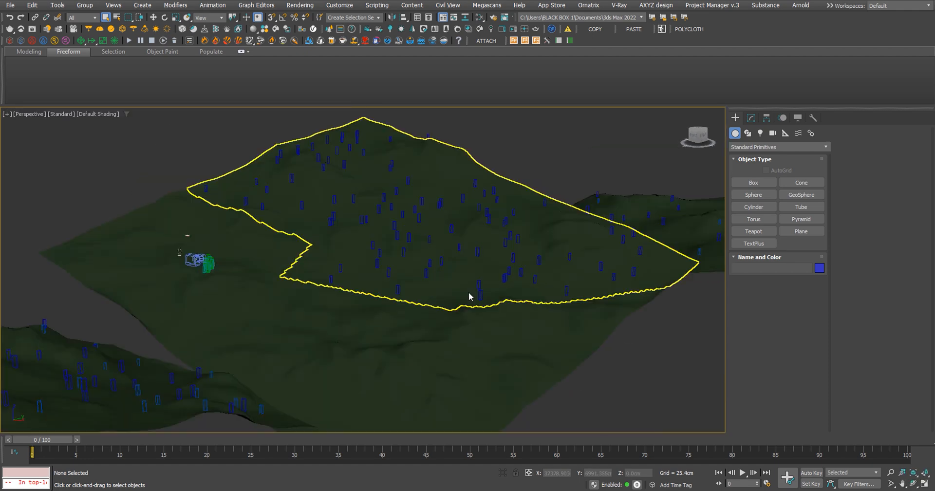
pyautogui.click(484, 293)
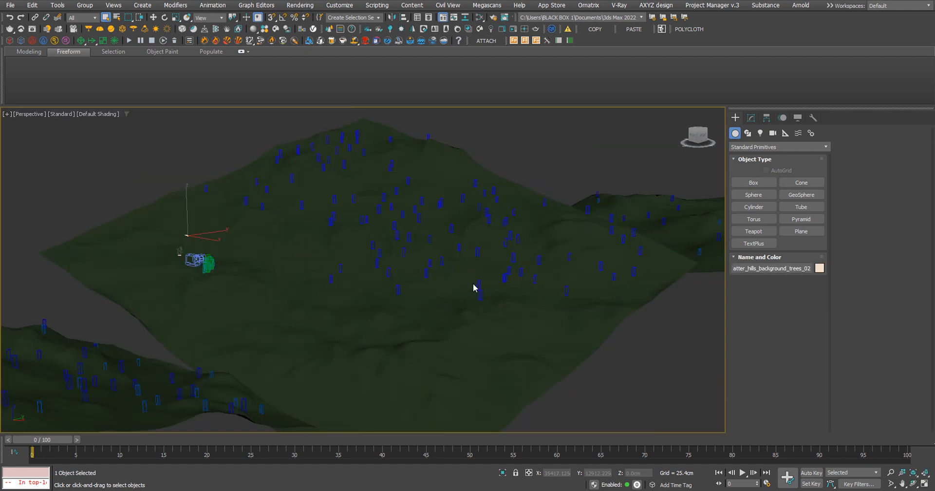
# Examine the source trees used by the hill scatter up close, selecting the dry tree model and deselecting it again.
pyautogui.scroll(3, 250, 273)
pyautogui.scroll(3, 273, 305)
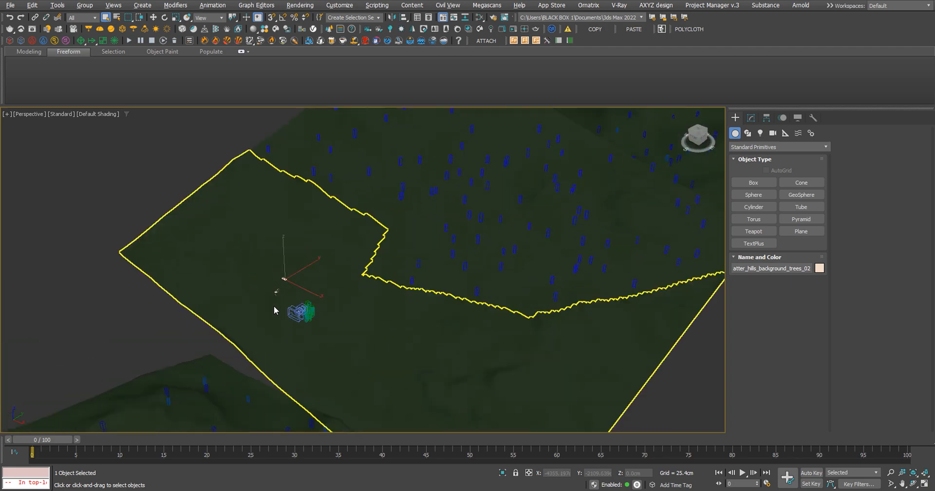
pyautogui.scroll(3, 290, 270)
pyautogui.scroll(4, 290, 271)
pyautogui.click(273, 260)
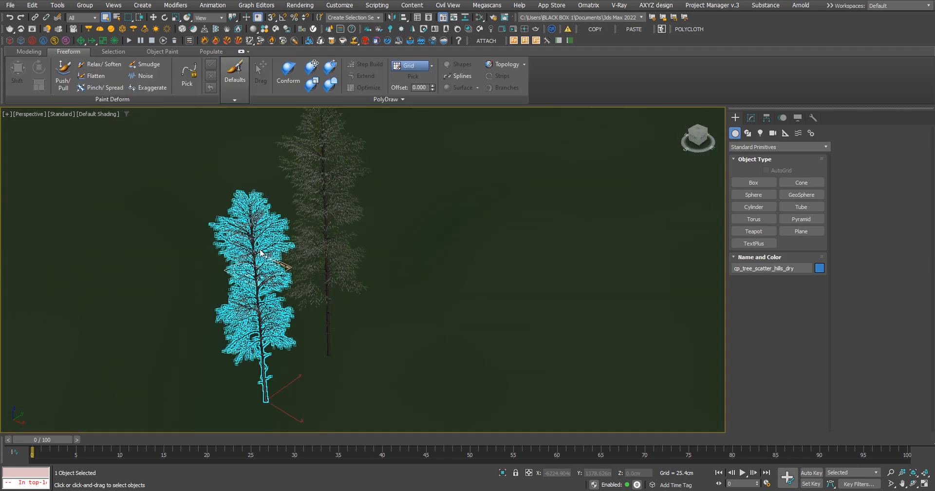
pyautogui.scroll(2, 268, 256)
pyautogui.keyDown('alt'); pyautogui.moveTo(268, 258); pyautogui.dragTo(219, 210, button='middle'); pyautogui.keyUp('alt')
pyautogui.click(323, 253)
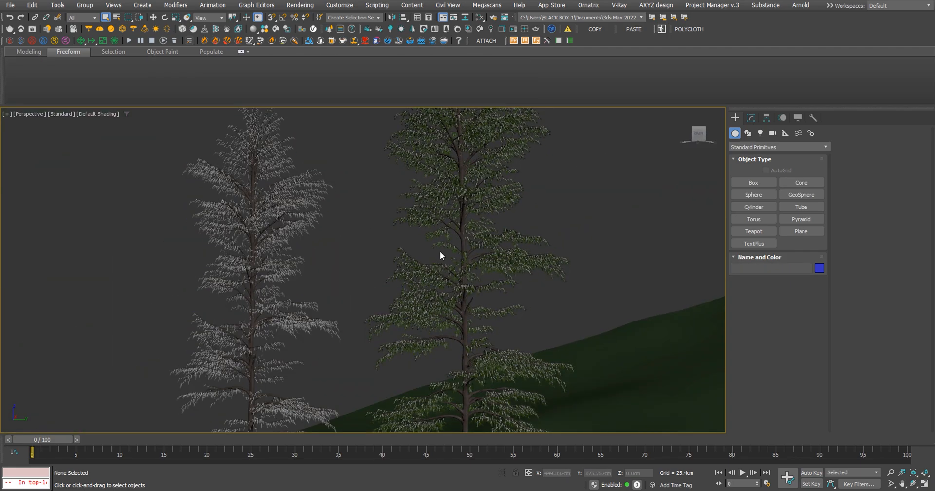
# Examine the two source trees of the hill scatter up close and select the leafy tree model.
pyautogui.scroll(6, 303, 250)
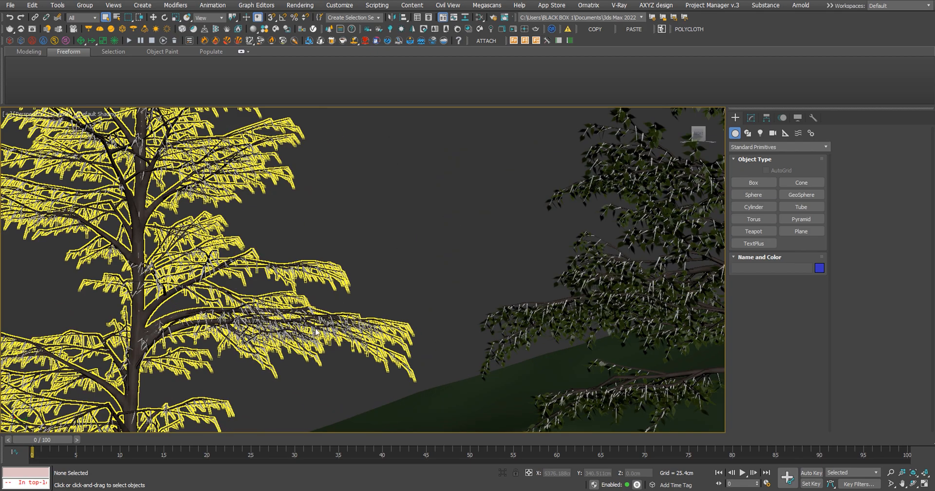
pyautogui.scroll(4, 306, 345)
pyautogui.scroll(10, 280, 306)
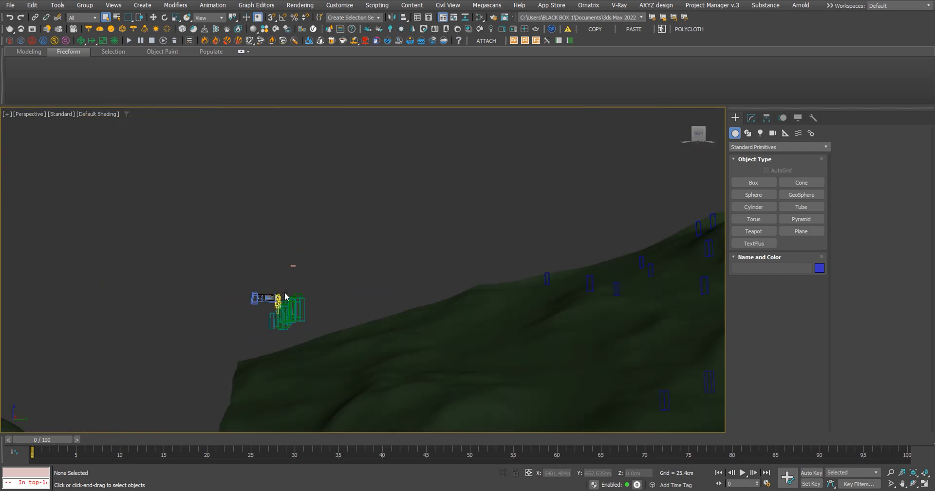
pyautogui.scroll(10, 342, 299)
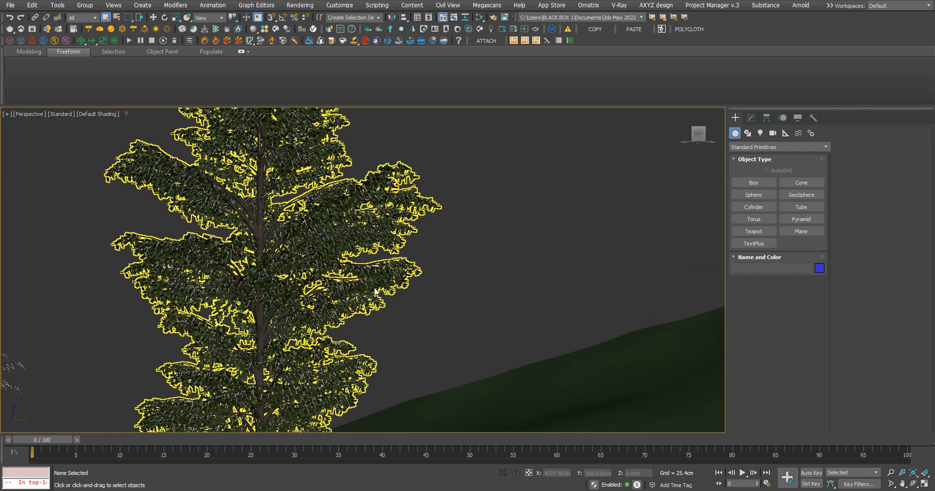
pyautogui.scroll(3, 509, 285)
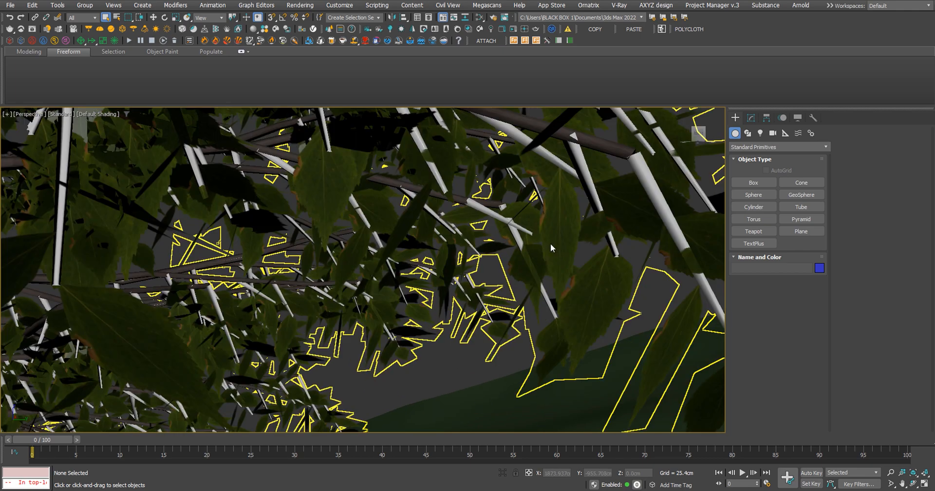
pyautogui.click(553, 242)
pyautogui.scroll(-8, 552, 242)
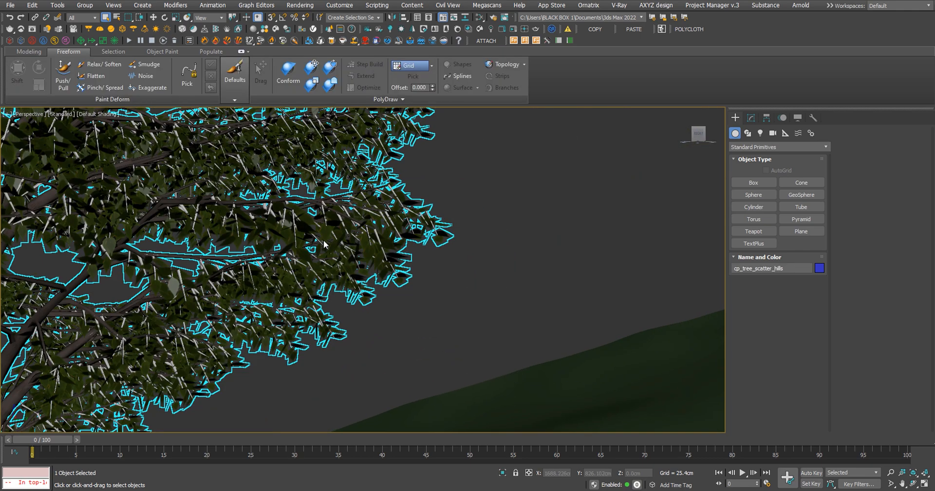
pyautogui.scroll(-15, 301, 242)
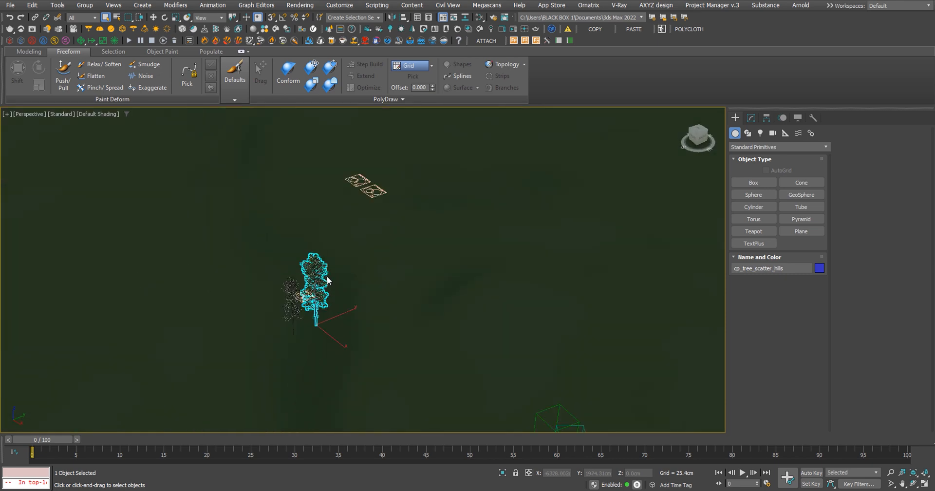
# Select the Scatter_hills_background_trees_02 object and review the hill area its trees cover behind the kitchen.
pyautogui.keyDown('alt'); pyautogui.moveTo(337, 268); pyautogui.dragTo(217, 239, button='middle'); pyautogui.keyUp('alt')
pyautogui.click(217, 239)
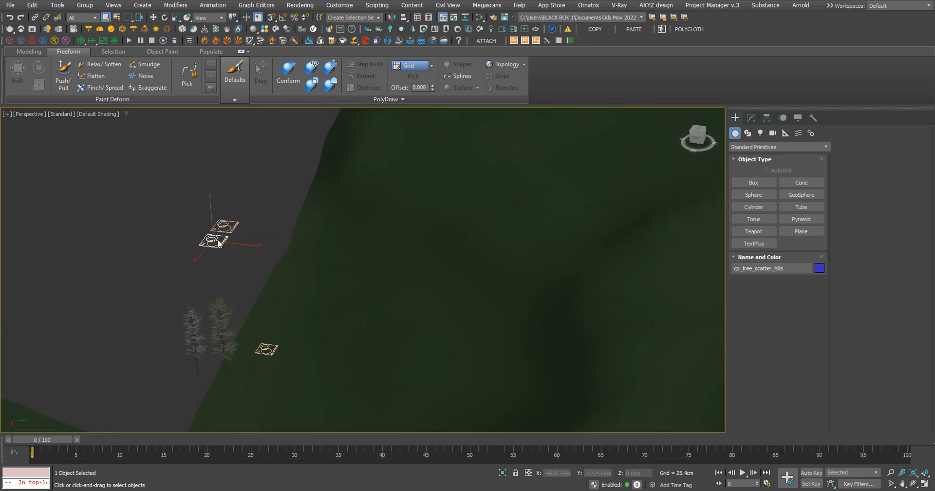
pyautogui.scroll(-5, 224, 241)
pyautogui.scroll(-6, 229, 246)
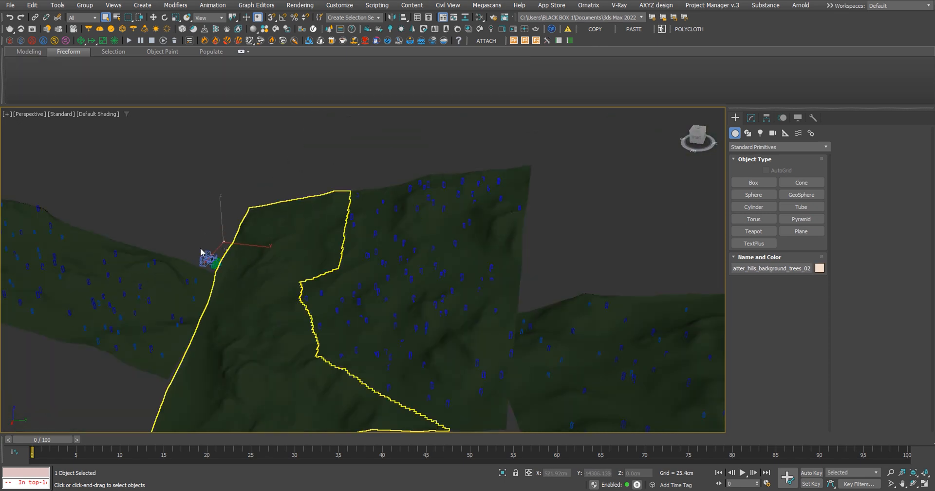
pyautogui.scroll(7, 234, 249)
pyautogui.keyDown('alt'); pyautogui.moveTo(220, 241); pyautogui.dragTo(314, 280, button='middle'); pyautogui.keyUp('alt')
pyautogui.scroll(4, 313, 280)
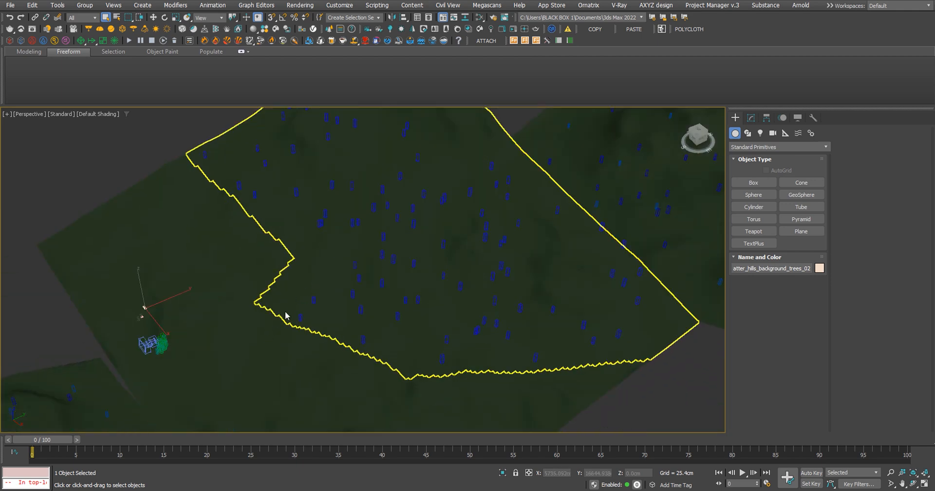
pyautogui.scroll(-4, 316, 306)
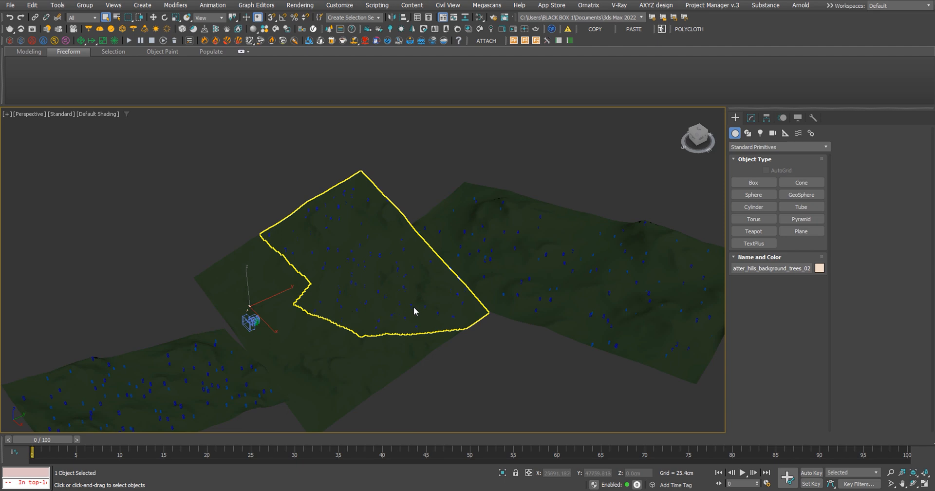
pyautogui.scroll(8, 246, 321)
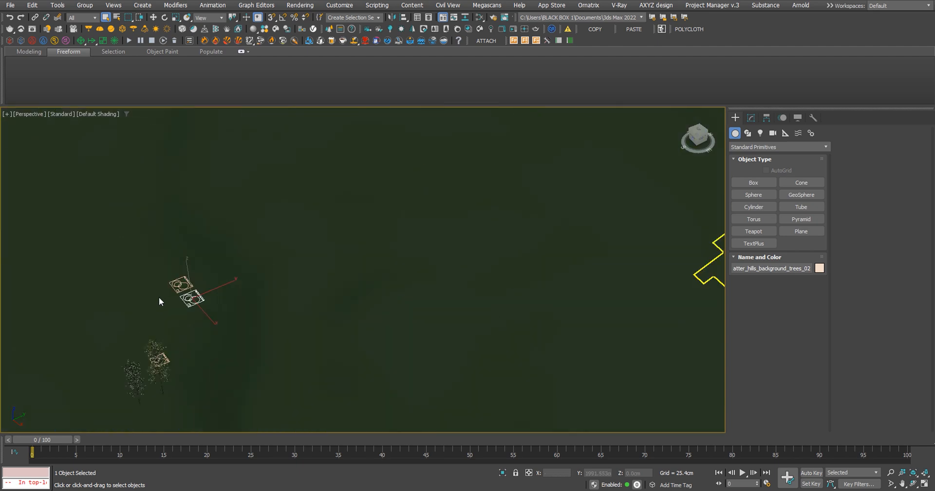
pyautogui.scroll(-8, 251, 305)
pyautogui.moveTo(336, 307); pyautogui.dragTo(284, 287, button='middle')
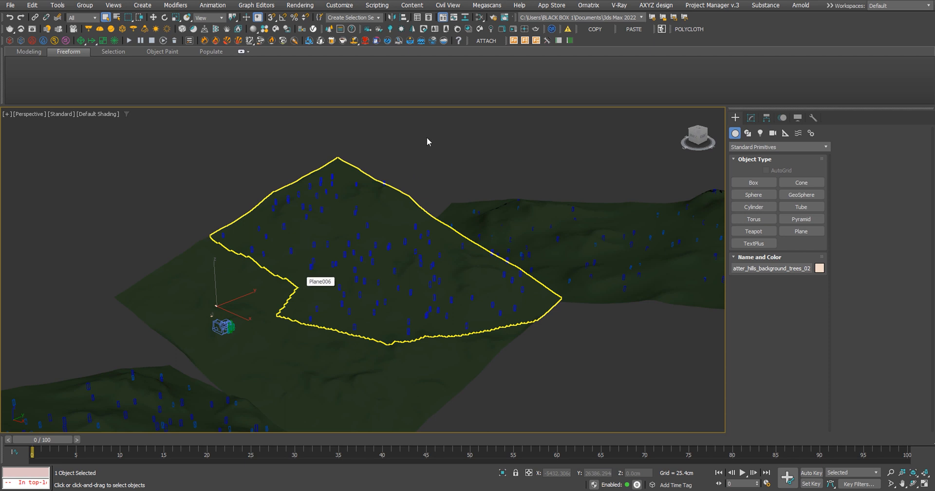
pyautogui.scroll(4, 307, 276)
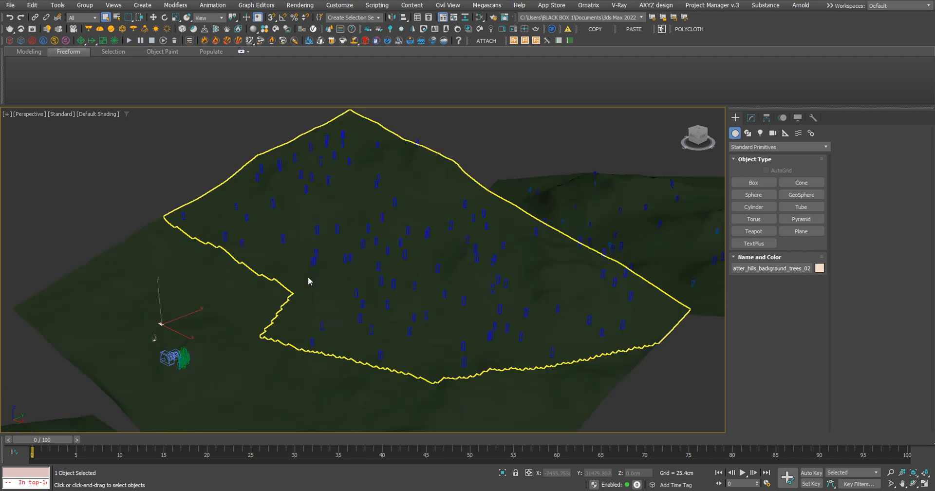
pyautogui.scroll(2, 232, 322)
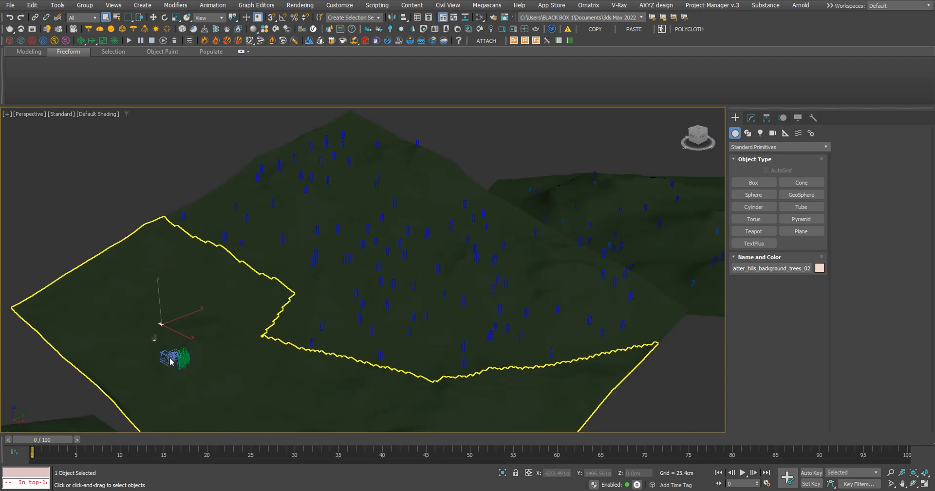
pyautogui.scroll(3, 169, 298)
# Disable scattering for Scatter_hills_background_trees_02.
pyautogui.click(753, 119)
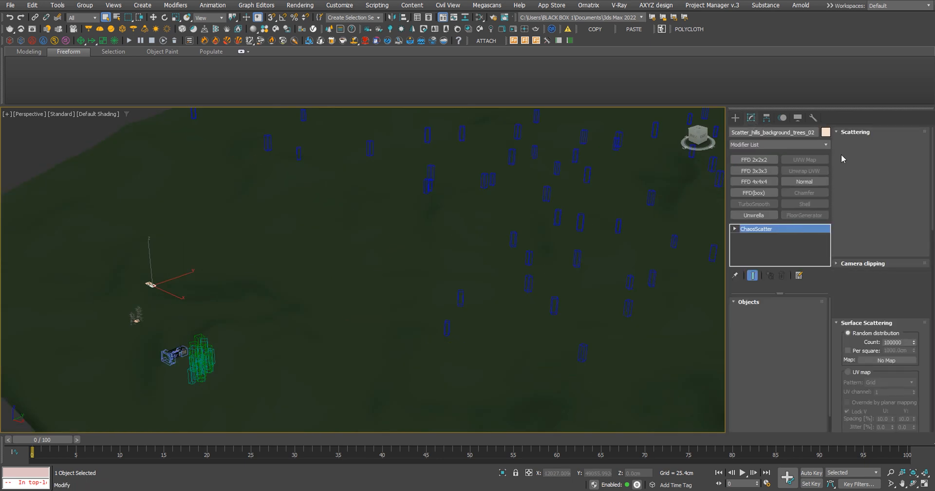
pyautogui.click(848, 141)
pyautogui.scroll(5, 147, 284)
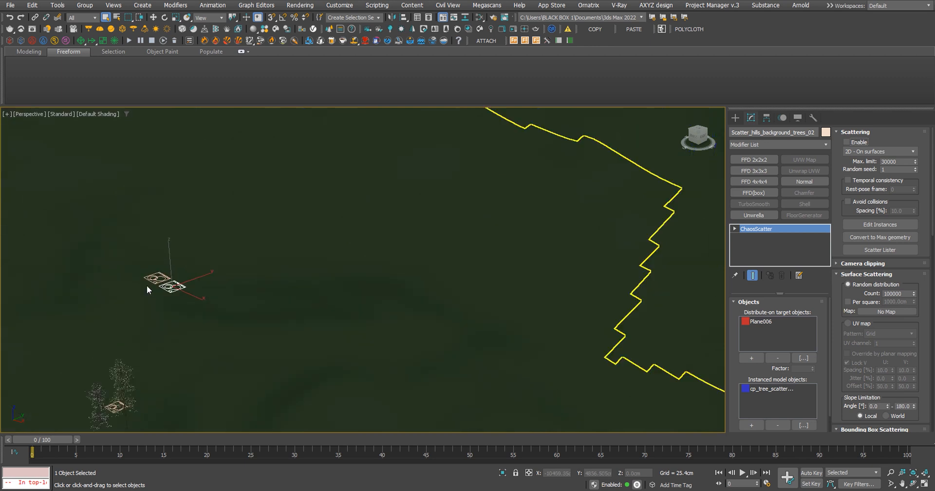
# Disable scattering on the remaining hill scatters, Scatter_hills_background_trees_01 and the one beside the source trees.
pyautogui.click(176, 277)
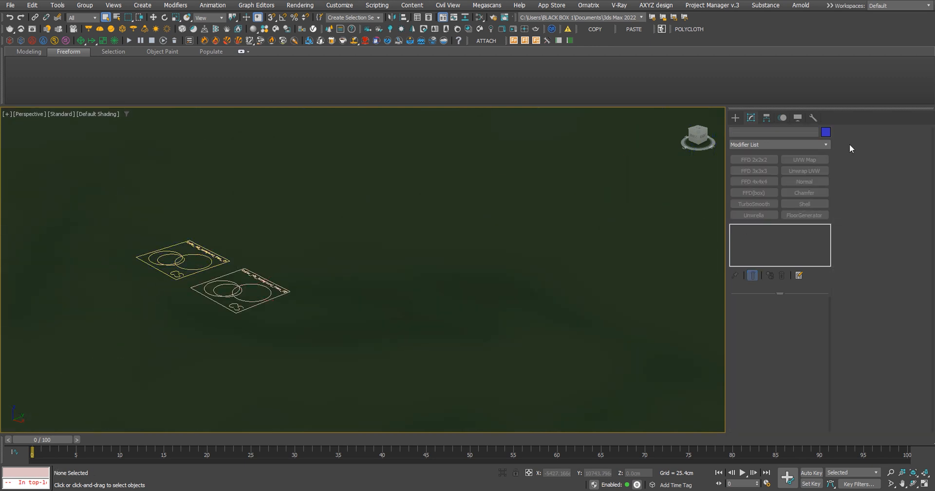
pyautogui.click(185, 272)
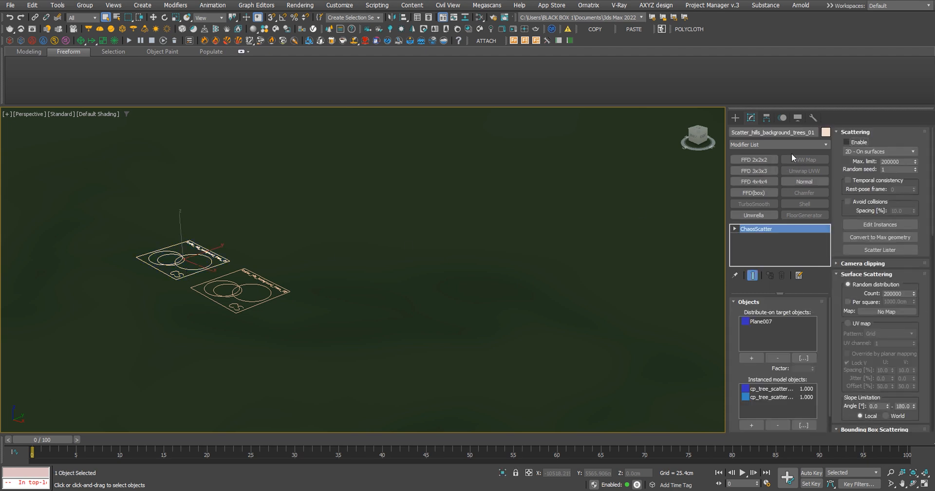
pyautogui.press('z')
pyautogui.scroll(6, 310, 229)
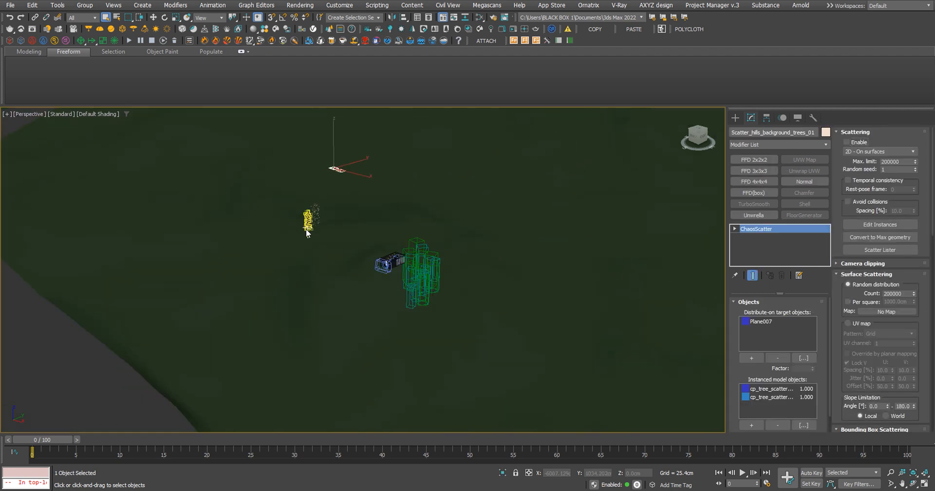
pyautogui.scroll(3, 305, 232)
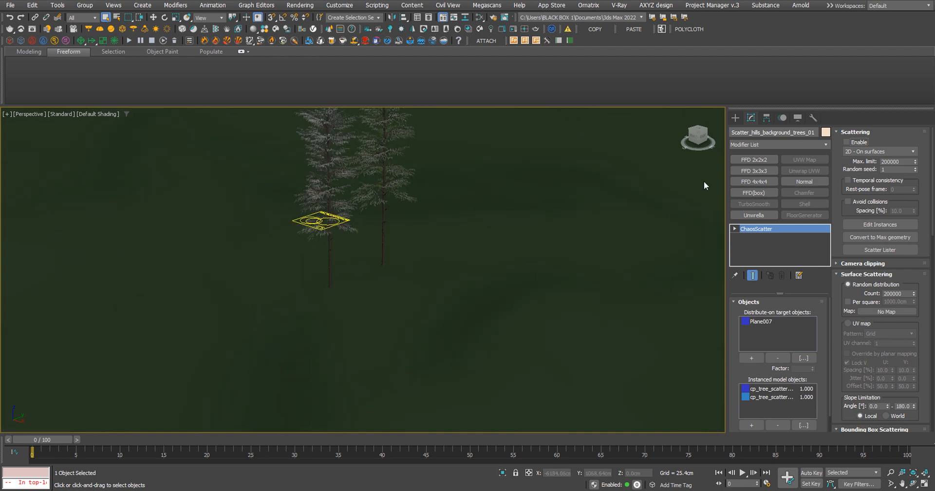
pyautogui.click(847, 142)
# Hide the small separate terrain piece Plane008 in front of the kitchen.
pyautogui.scroll(-8, 230, 264)
pyautogui.moveTo(300, 259); pyautogui.dragTo(212, 214, button='middle')
pyautogui.click(247, 260)
pyautogui.scroll(2, 249, 261)
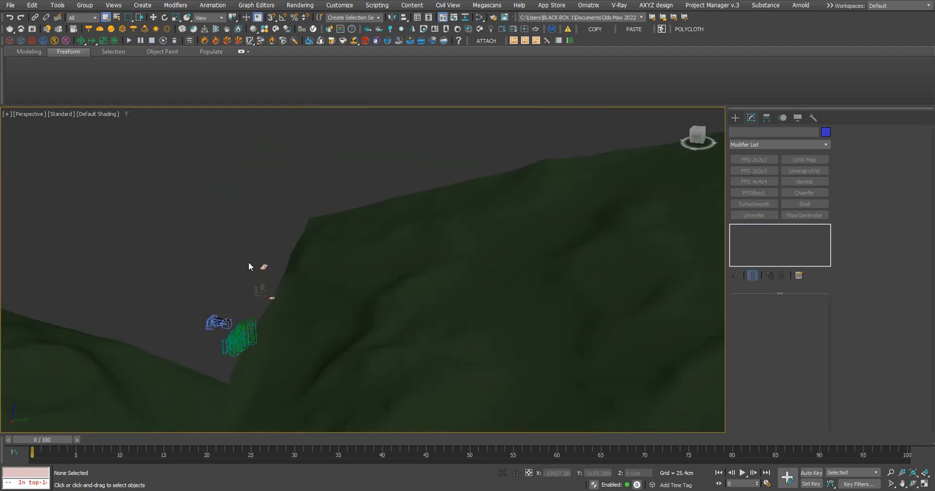
pyautogui.keyDown('alt'); pyautogui.moveTo(250, 304); pyautogui.dragTo(393, 330, button='middle'); pyautogui.keyUp('alt')
pyautogui.click(392, 329)
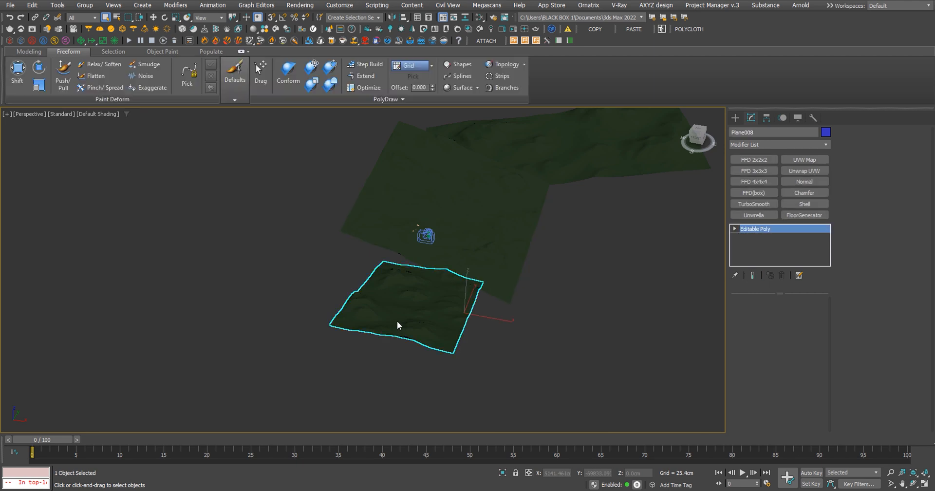
pyautogui.rightClick(395, 320)
pyautogui.click(440, 284)
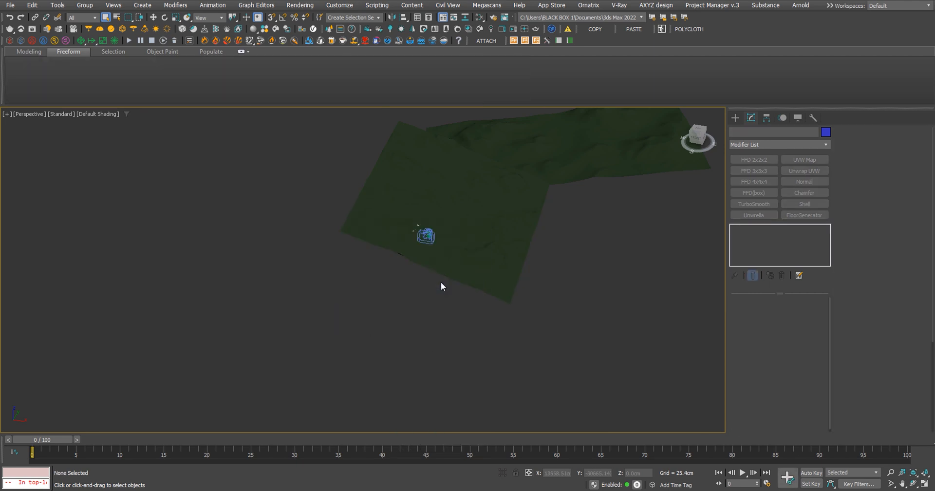
# Show the Corona Camera003 view full size and start an interactive render in the Corona frame buffer.
pyautogui.scroll(6, 433, 229)
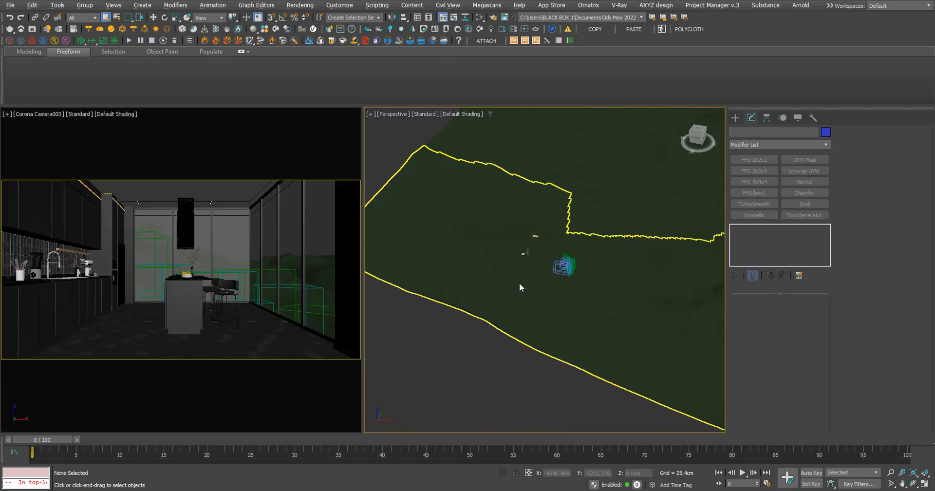
pyautogui.hotkey('alt', 'w')
pyautogui.rightClick(349, 322)
pyautogui.hotkey('alt', 'w')
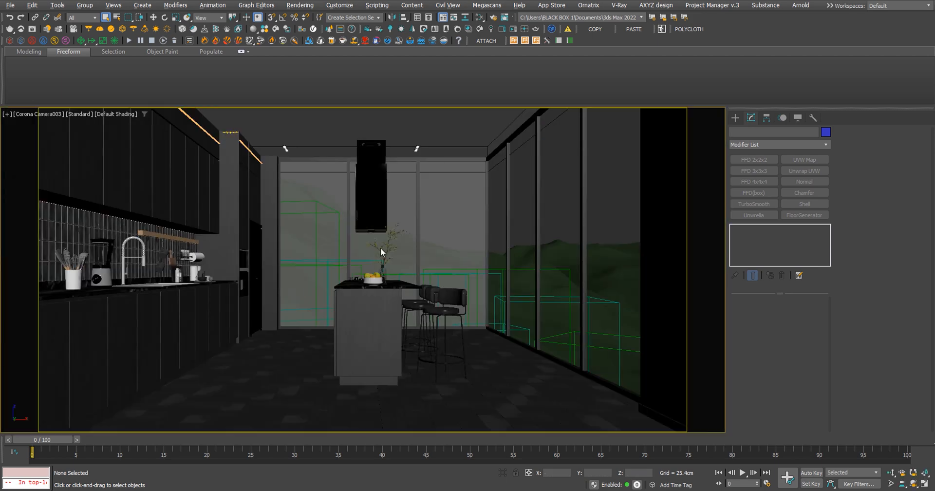
pyautogui.click(501, 29)
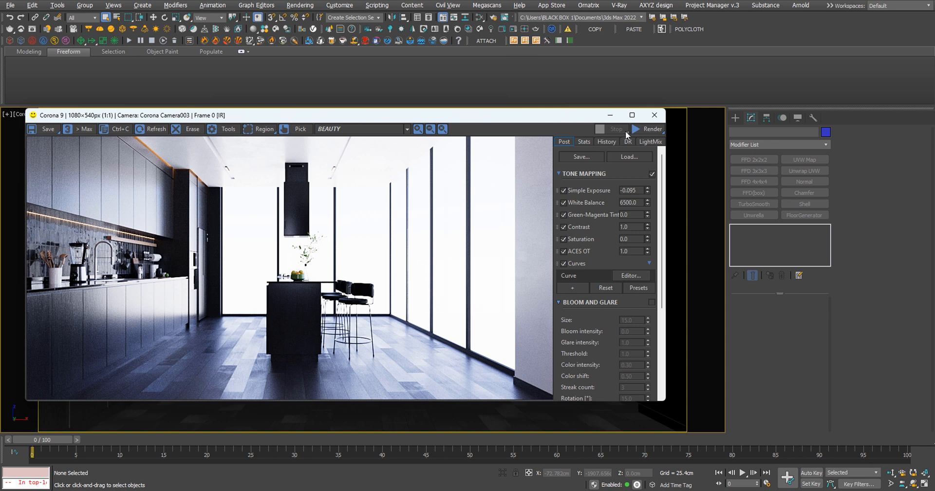
pyautogui.click(640, 131)
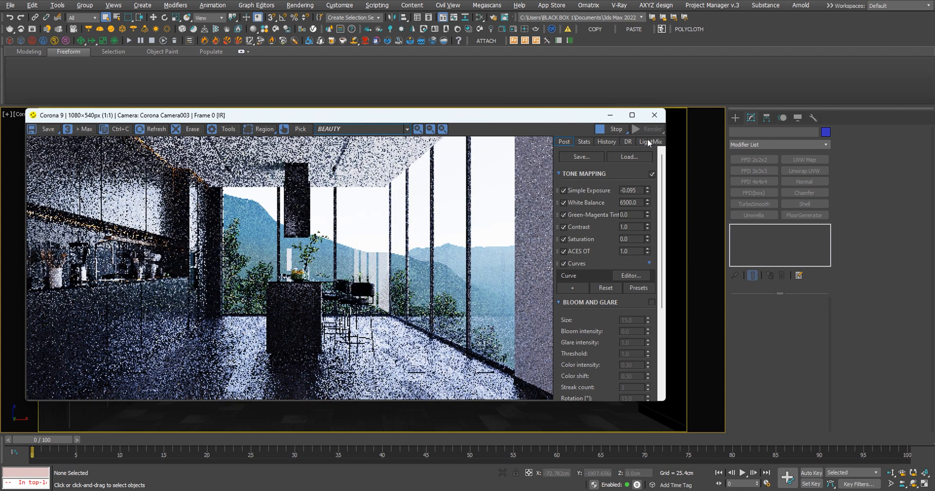
# Open the material editor and display the parameters of the CoronaSky map feeding the Color Correction node.
pyautogui.click(480, 19)
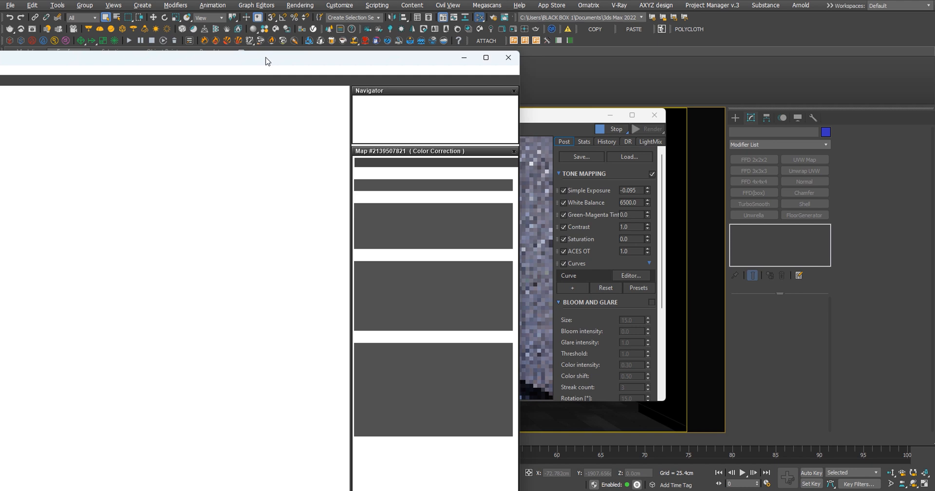
pyautogui.moveTo(267, 61); pyautogui.dragTo(594, 54)
pyautogui.scroll(-5, 531, 166)
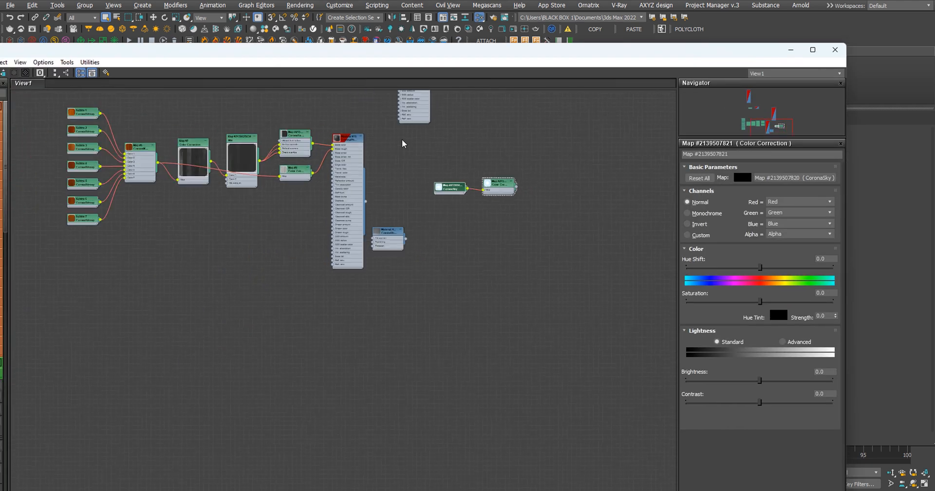
pyautogui.scroll(5, 402, 143)
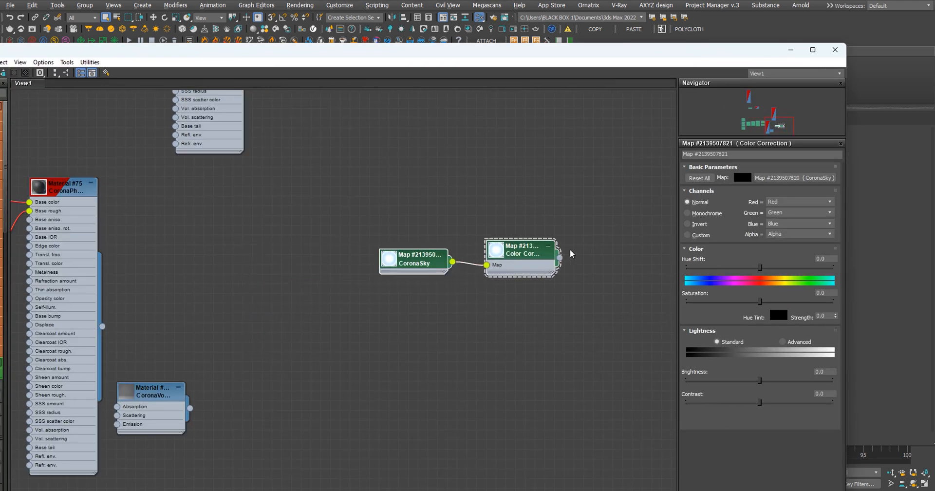
pyautogui.scroll(5, 446, 211)
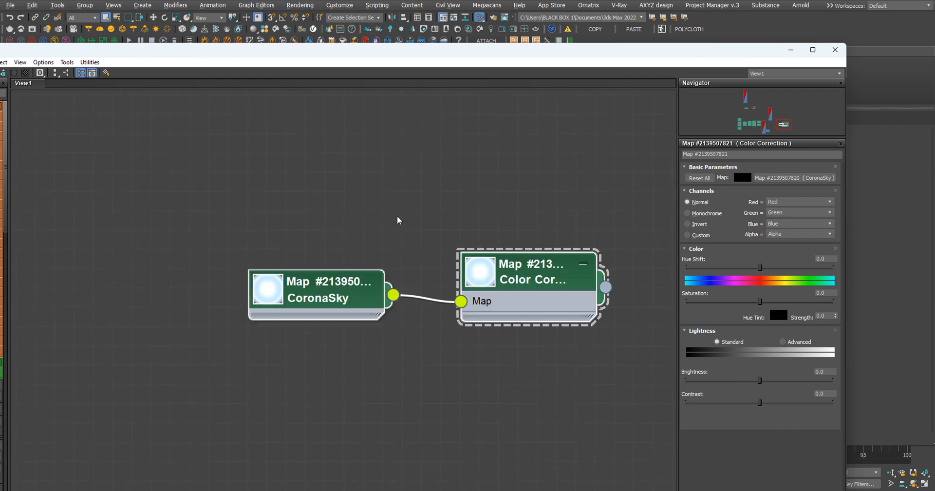
pyautogui.moveTo(397, 220); pyautogui.dragTo(437, 222, button='middle')
pyautogui.click(357, 282)
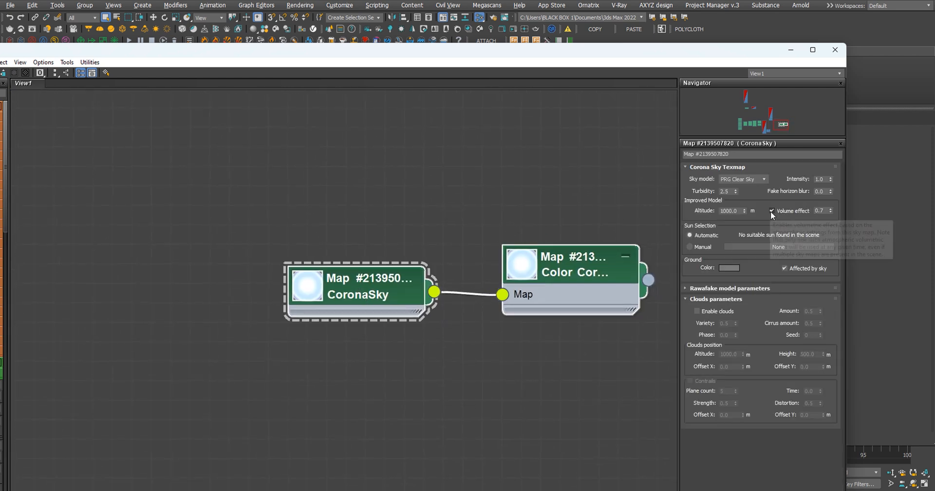
# Arrange the render window above the material editor and turn off the CoronaSky volume effect.
pyautogui.moveTo(679, 57); pyautogui.dragTo(672, 127)
pyautogui.moveTo(559, 130); pyautogui.dragTo(548, 307)
pyautogui.moveTo(483, 119); pyautogui.dragTo(545, 13)
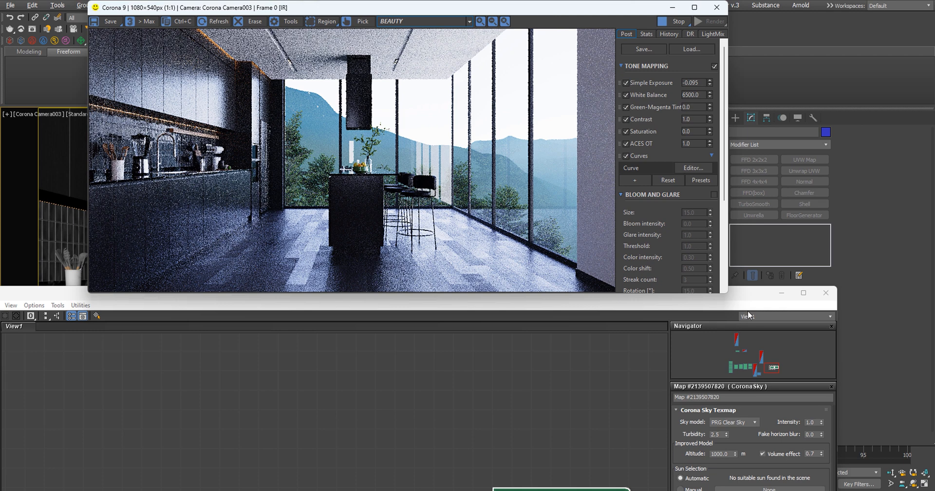
pyautogui.moveTo(749, 293); pyautogui.dragTo(759, 267)
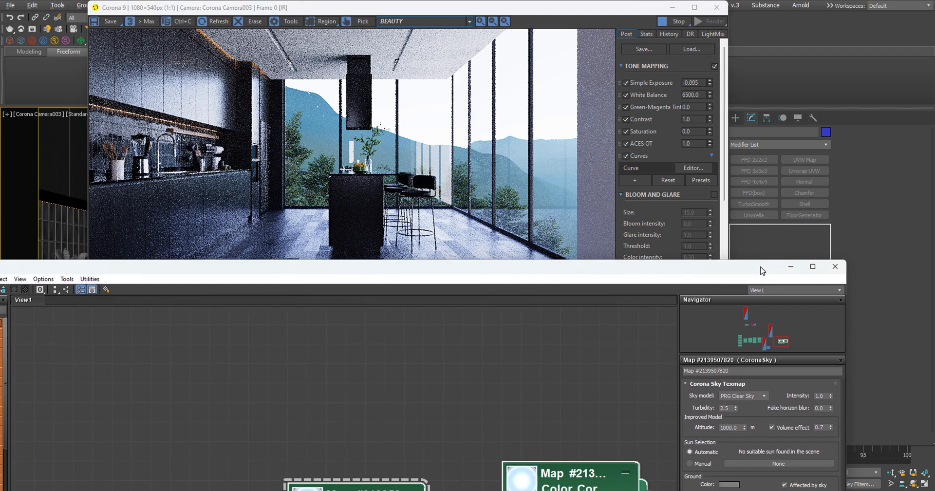
pyautogui.click(777, 428)
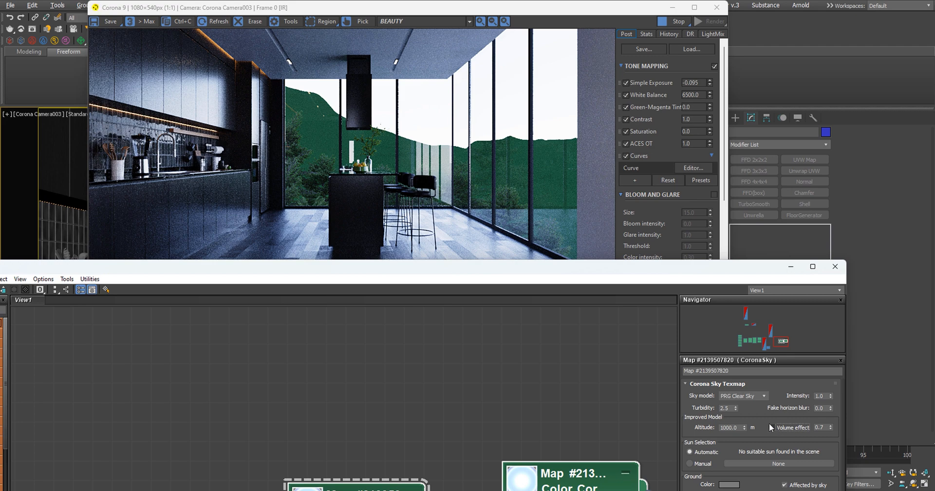
# Turn the CoronaSky volume effect back on and arrange the material editor below the interactive render.
pyautogui.click(772, 427)
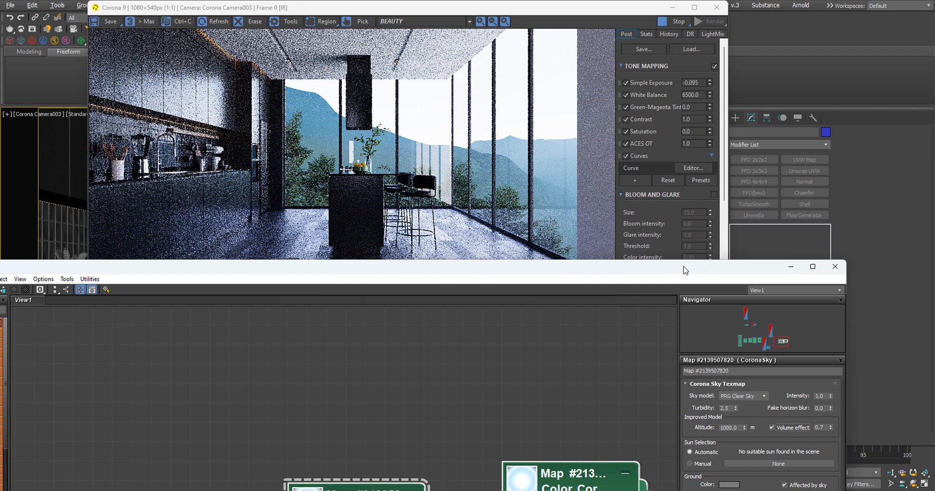
pyautogui.moveTo(683, 269); pyautogui.dragTo(710, 253)
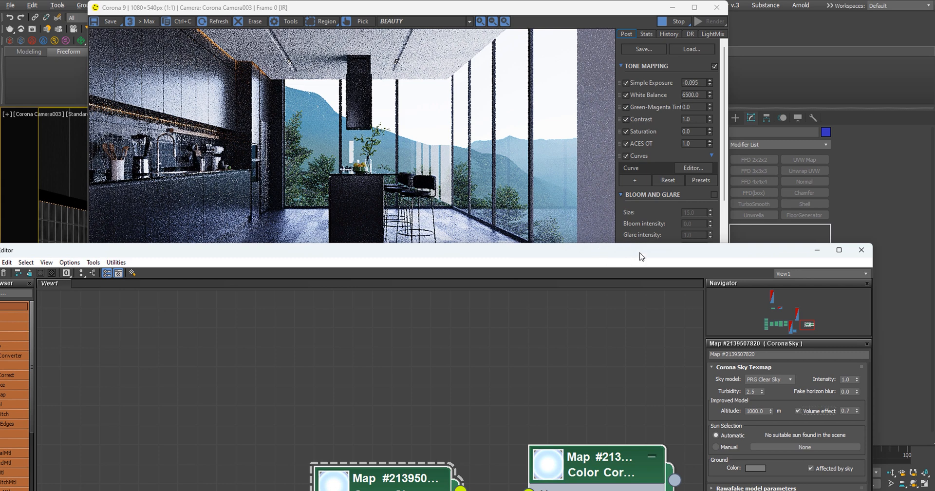
pyautogui.moveTo(640, 252)
pyautogui.mouseDown()
pyautogui.moveTo(632, 261)
pyautogui.moveTo(639, 263)
pyautogui.mouseUp()
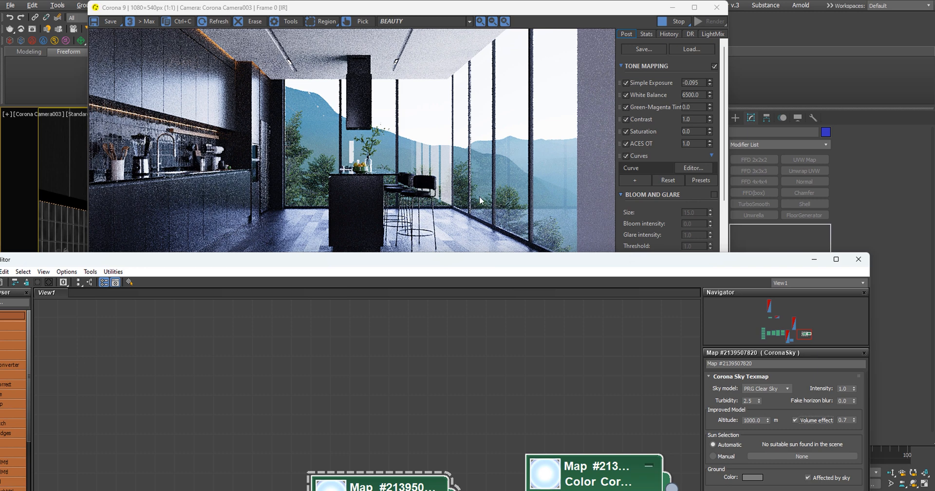
pyautogui.moveTo(589, 263)
pyautogui.mouseDown()
pyautogui.moveTo(582, 242)
pyautogui.moveTo(587, 258)
pyautogui.moveTo(612, 264)
pyautogui.moveTo(608, 252)
pyautogui.moveTo(593, 255)
pyautogui.mouseUp()
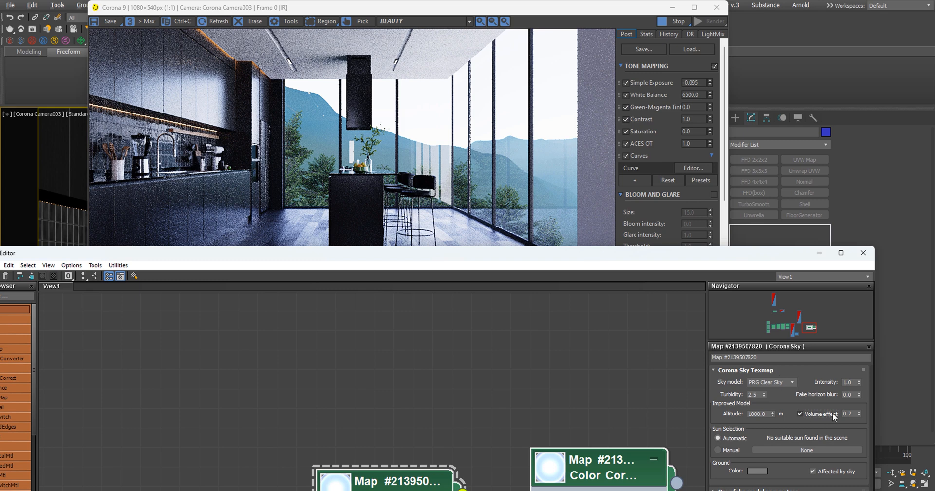
# Set the CoronaSky volume effect to 1.0 and the altitude to 5000 m.
pyautogui.doubleClick(848, 413)
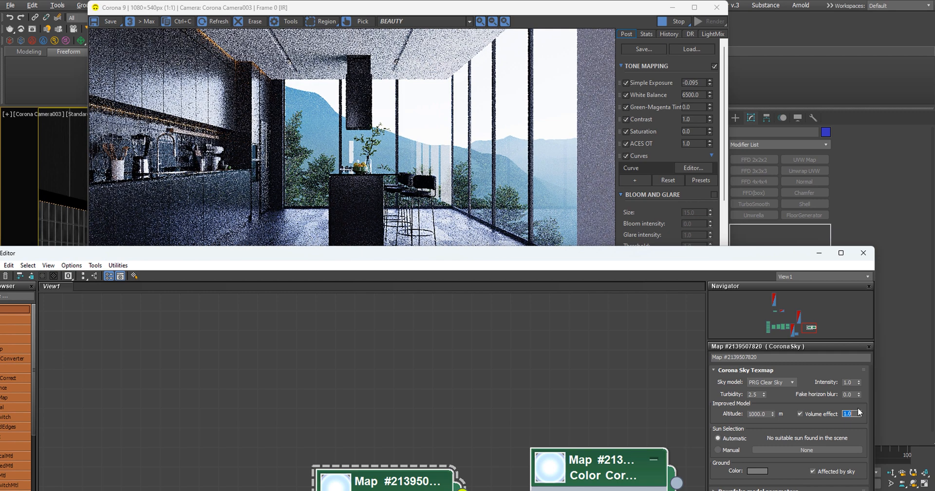
pyautogui.moveTo(763, 415); pyautogui.dragTo(729, 416)
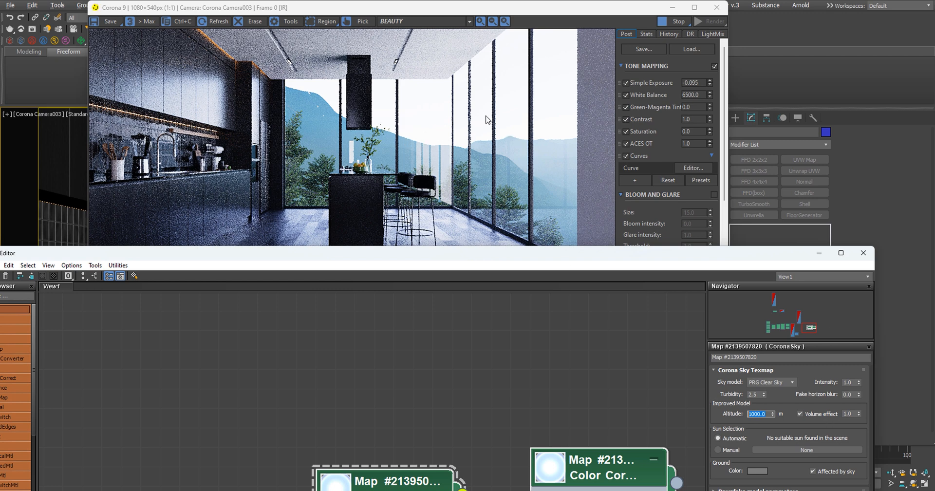
pyautogui.write('5000')
pyautogui.press('Return')
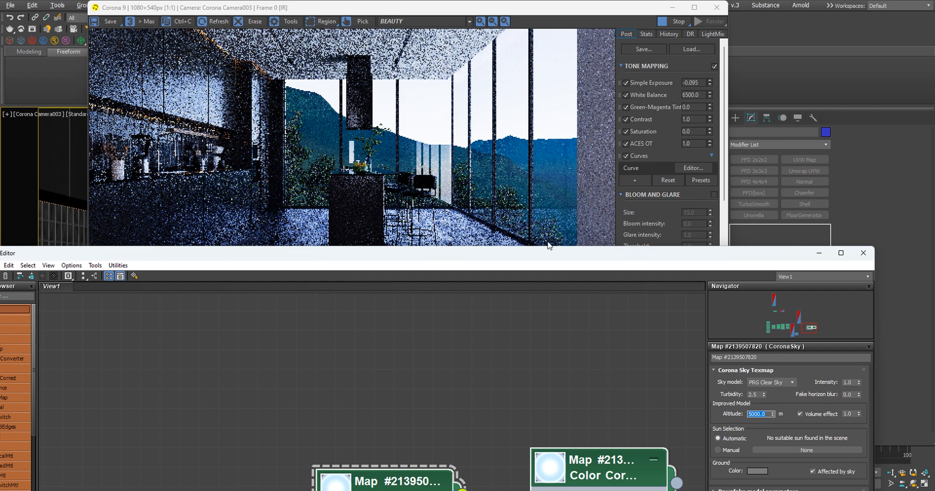
# Check the distant hills up close in the render and set the CoronaSky volume effect to 3.
pyautogui.click(853, 413)
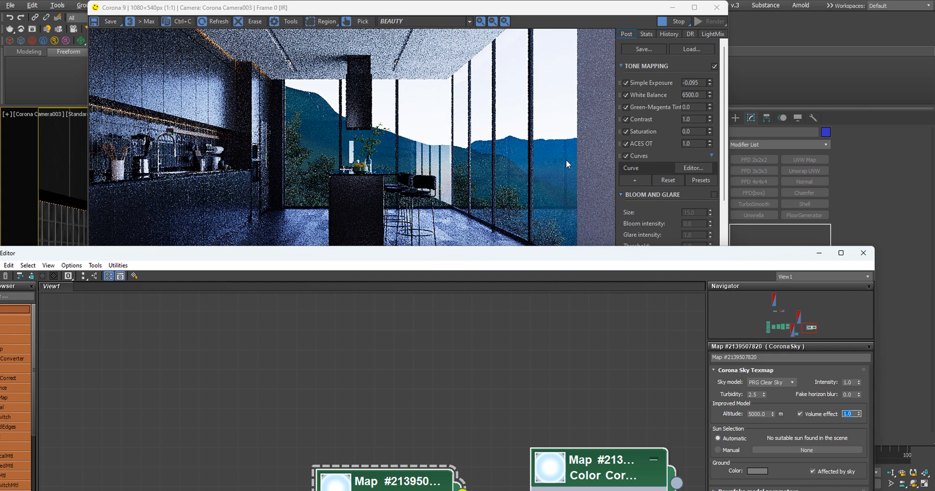
pyautogui.scroll(2, 565, 159)
pyautogui.scroll(-3, 484, 129)
pyautogui.scroll(1, 507, 145)
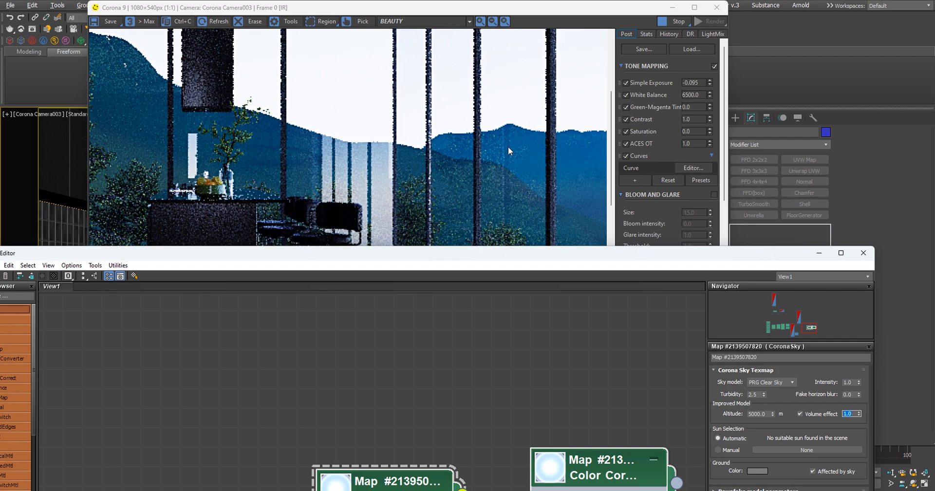
pyautogui.scroll(-1, 507, 146)
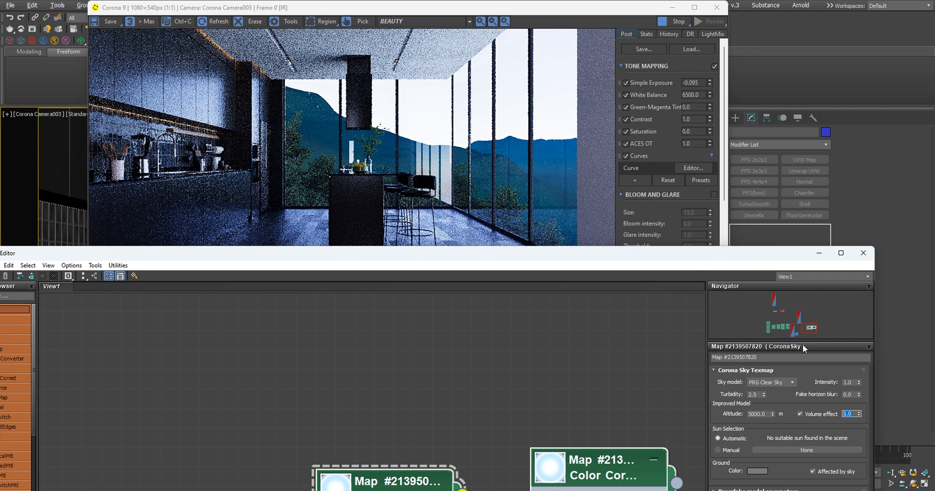
pyautogui.write('3')
pyautogui.press('Return')
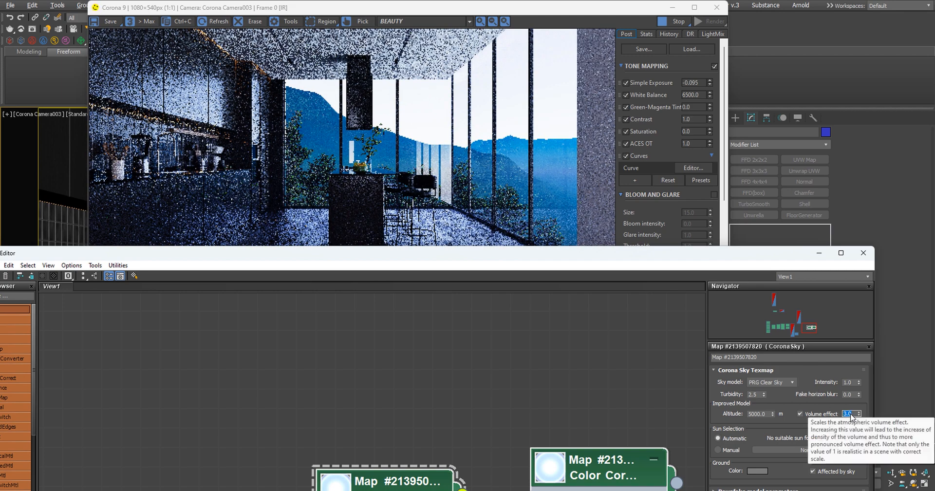
# Set the CoronaSky volume effect to 0.8 and the altitude to 500 m.
pyautogui.write('0.8')
pyautogui.press('Return')
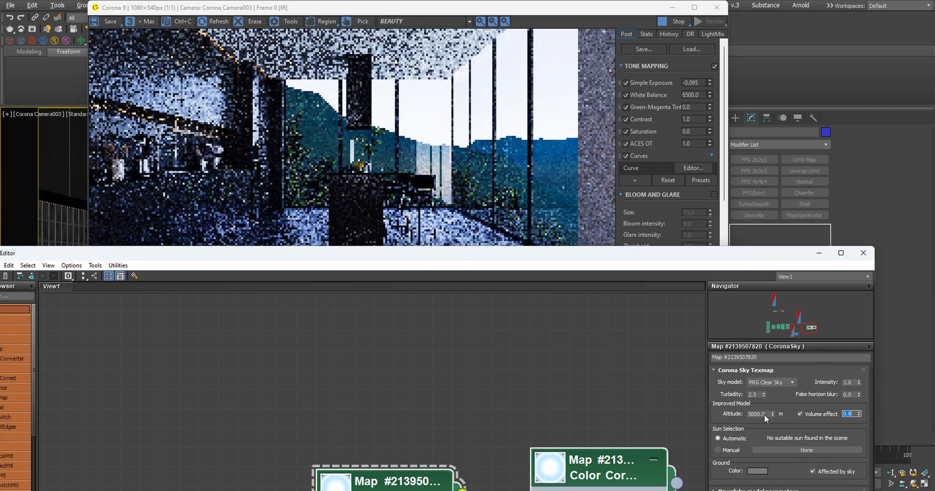
pyautogui.rightClick(772, 415)
pyautogui.moveTo(763, 413); pyautogui.dragTo(711, 405)
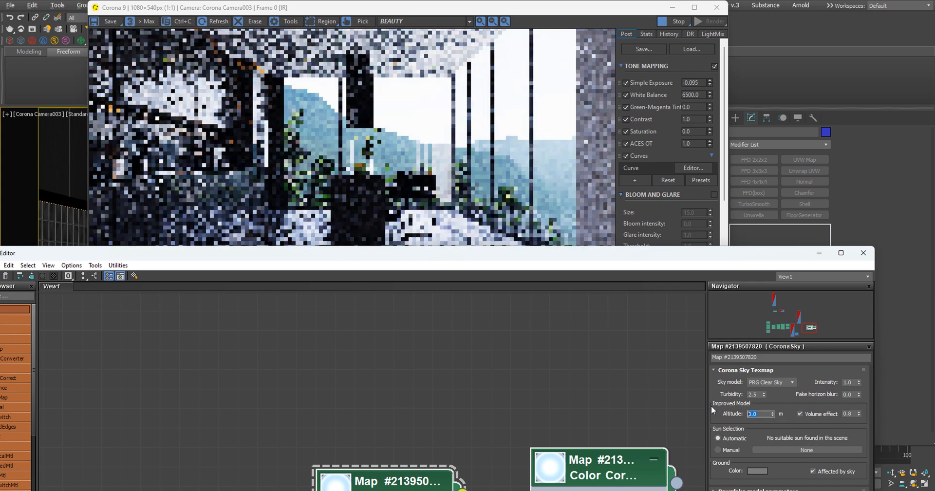
pyautogui.write('500')
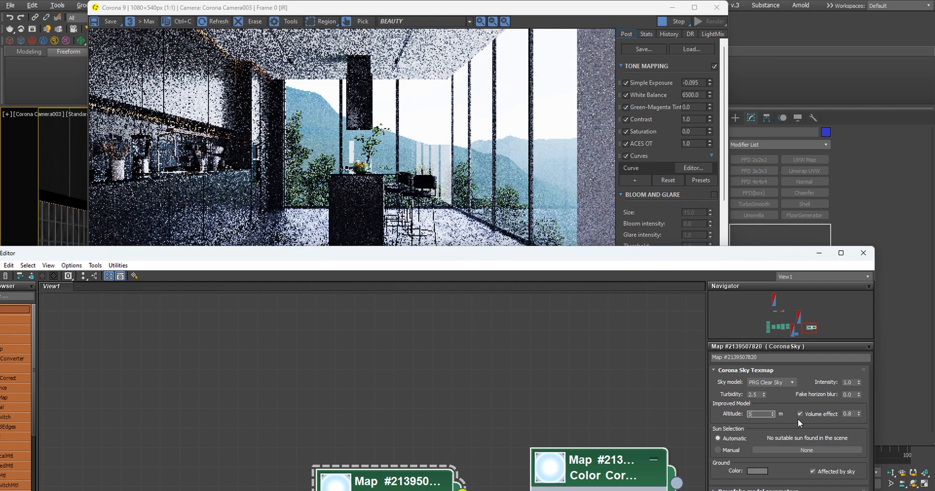
pyautogui.press('Return')
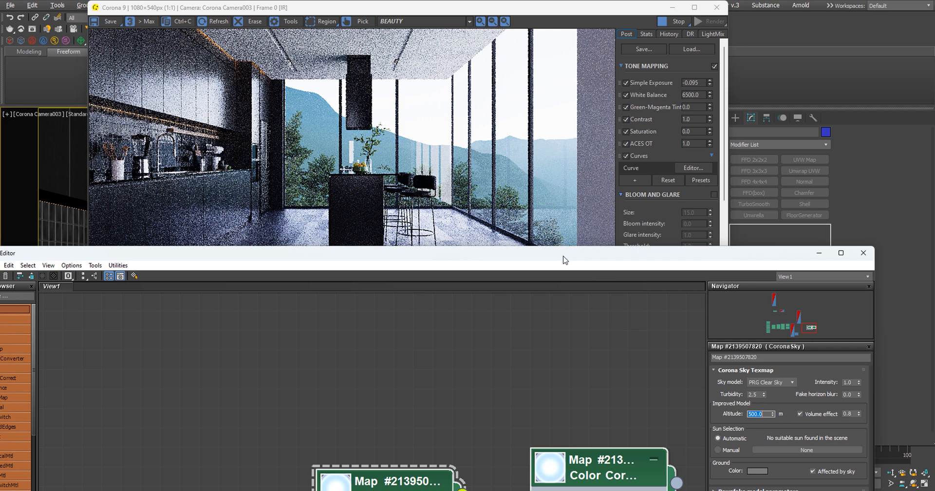
# Clear the material editor away from the render and examine the bright strips behind the bar stools.
pyautogui.moveTo(563, 256); pyautogui.dragTo(0, 283)
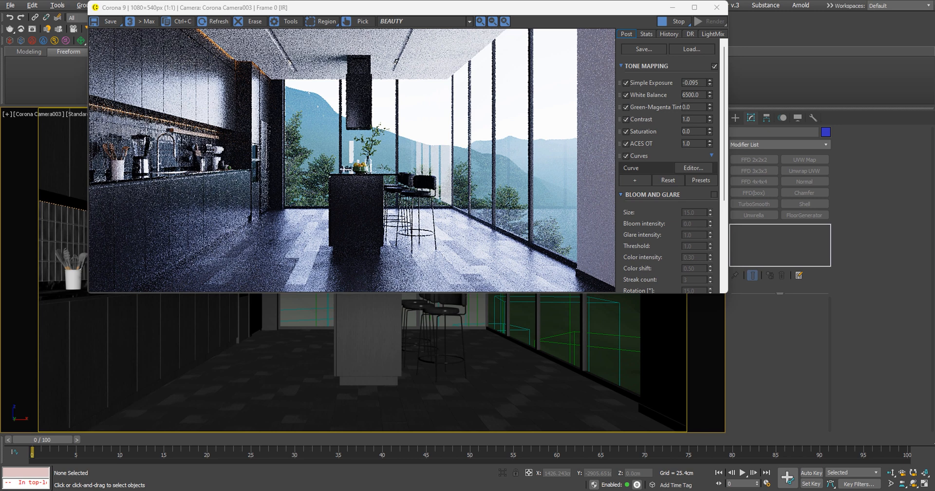
pyautogui.moveTo(408, 113)
pyautogui.mouseDown()
pyautogui.moveTo(421, 206)
pyautogui.moveTo(461, 176)
pyautogui.moveTo(455, 80)
pyautogui.moveTo(405, 113)
pyautogui.mouseUp()
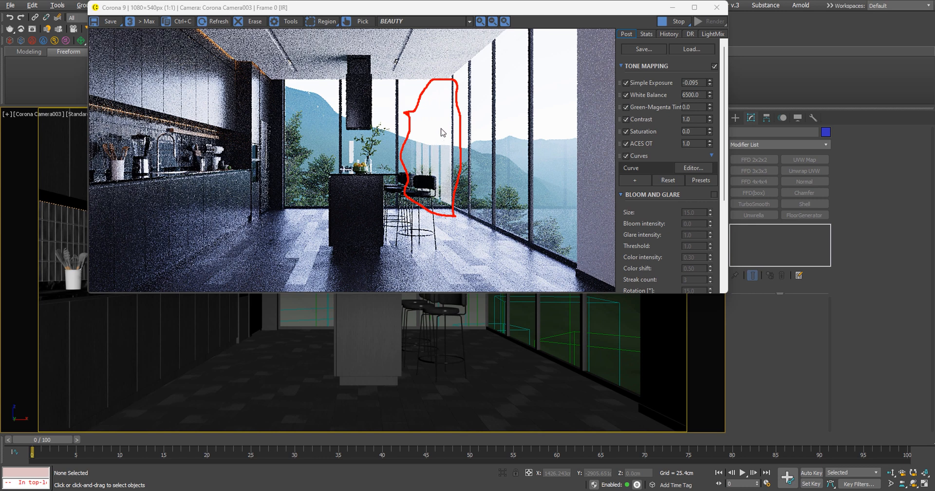
pyautogui.moveTo(442, 132)
pyautogui.mouseDown()
pyautogui.moveTo(429, 130)
pyautogui.moveTo(440, 149)
pyautogui.moveTo(436, 213)
pyautogui.moveTo(448, 208)
pyautogui.mouseUp()
pyautogui.moveTo(432, 157); pyautogui.dragTo(454, 158)
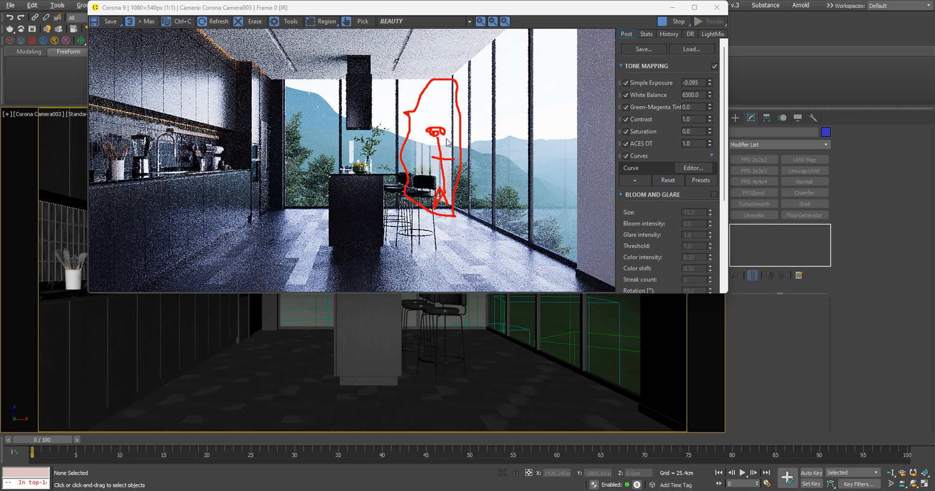
pyautogui.moveTo(446, 141)
pyautogui.mouseDown()
pyautogui.moveTo(435, 134)
pyautogui.moveTo(442, 150)
pyautogui.moveTo(540, 133)
pyautogui.moveTo(543, 150)
pyautogui.mouseUp()
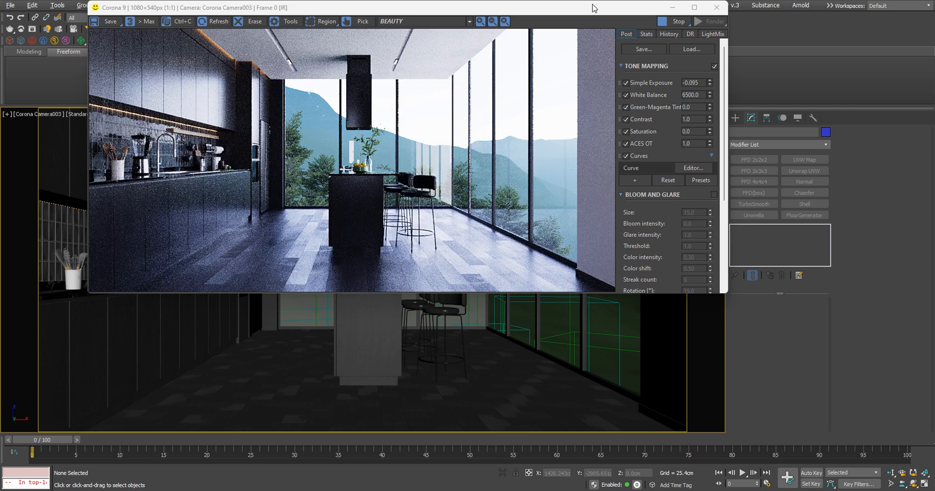
# Restore the multi-viewport layout and unhide all objects from the perspective view.
pyautogui.moveTo(593, 6); pyautogui.dragTo(271, 185)
pyautogui.hotkey('alt', 'w')
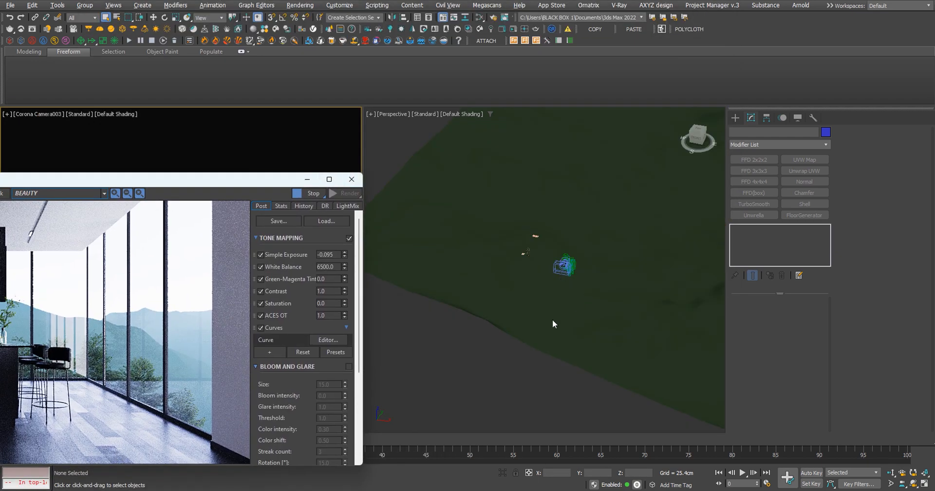
pyautogui.click(517, 346)
pyautogui.rightClick(507, 355)
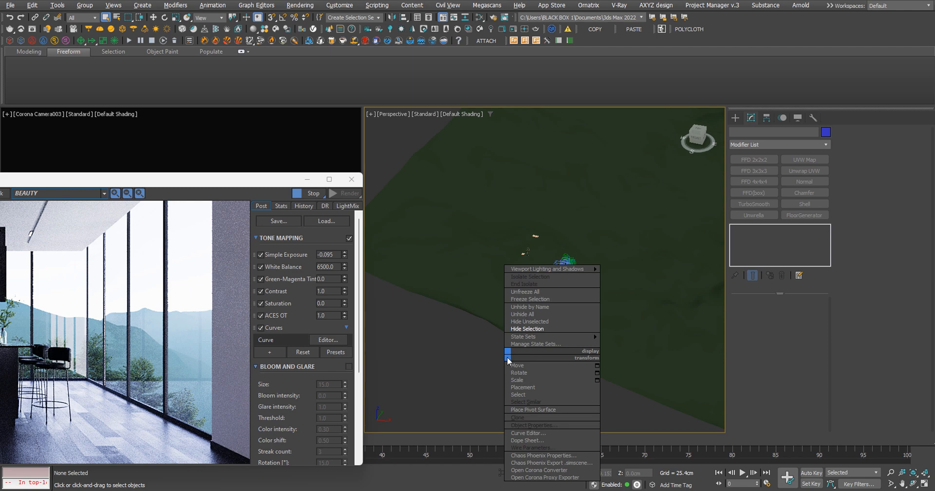
pyautogui.click(519, 318)
pyautogui.scroll(-5, 525, 330)
pyautogui.keyDown('alt'); pyautogui.moveTo(531, 351); pyautogui.dragTo(448, 278, button='middle'); pyautogui.keyUp('alt')
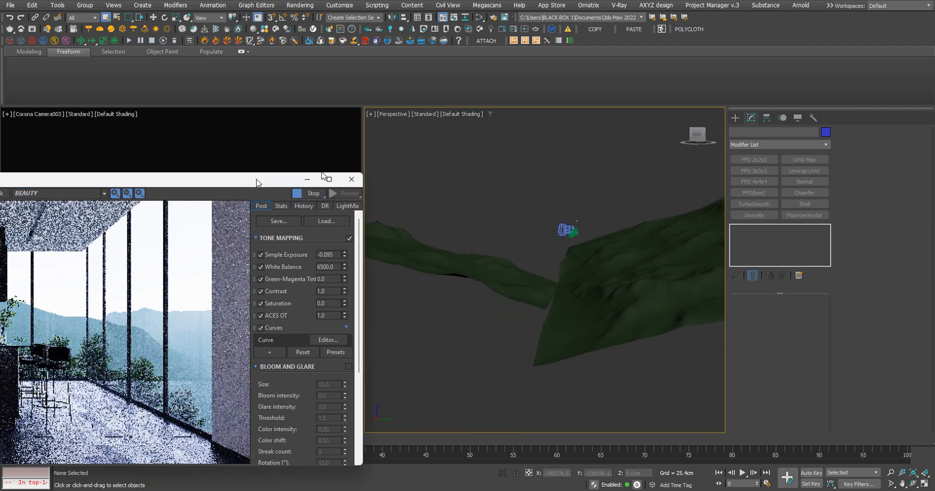
# Bring the render window back over the viewports to review the unhidden terrain, and close it.
pyautogui.moveTo(240, 183); pyautogui.dragTo(608, 101)
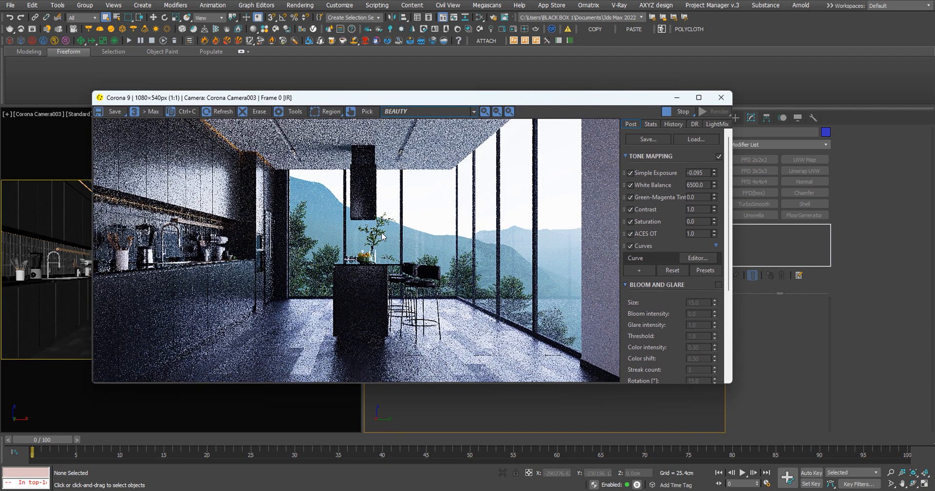
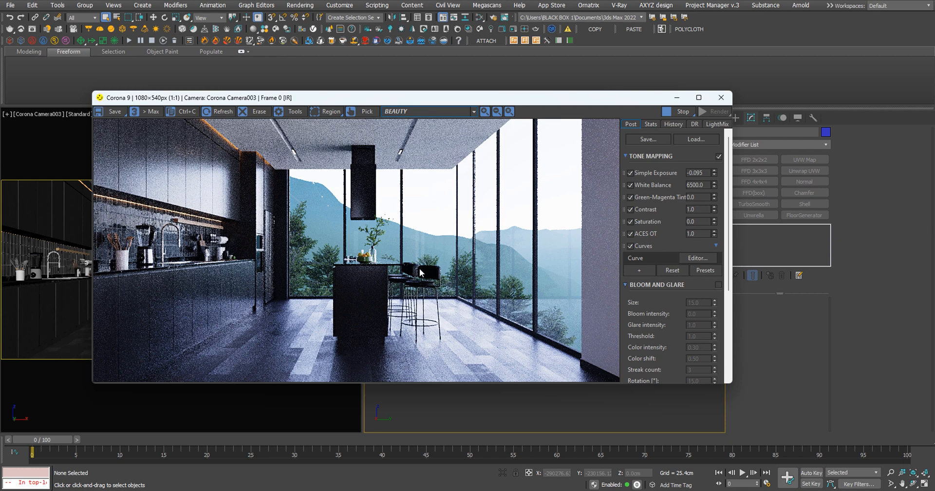
pyautogui.moveTo(567, 98); pyautogui.dragTo(530, 238)
pyautogui.moveTo(523, 135); pyautogui.dragTo(526, 124)
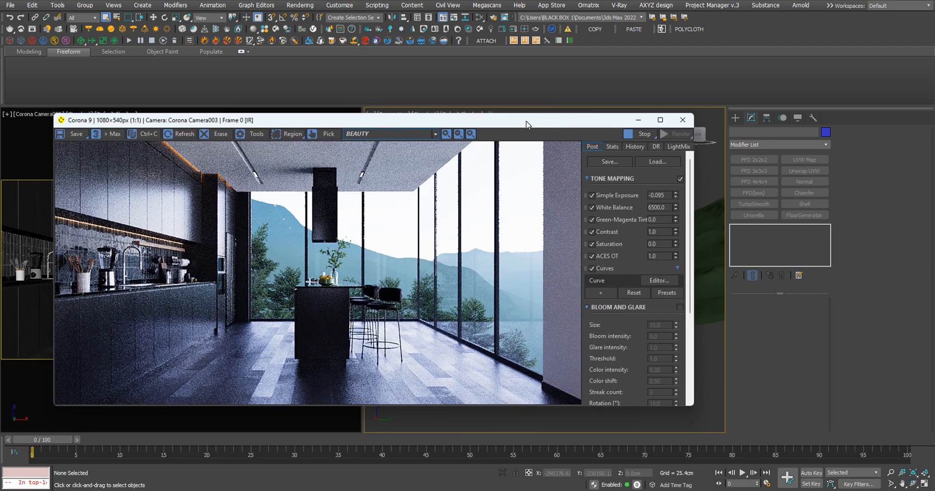
pyautogui.moveTo(589, 121); pyautogui.dragTo(628, 146)
pyautogui.click(714, 143)
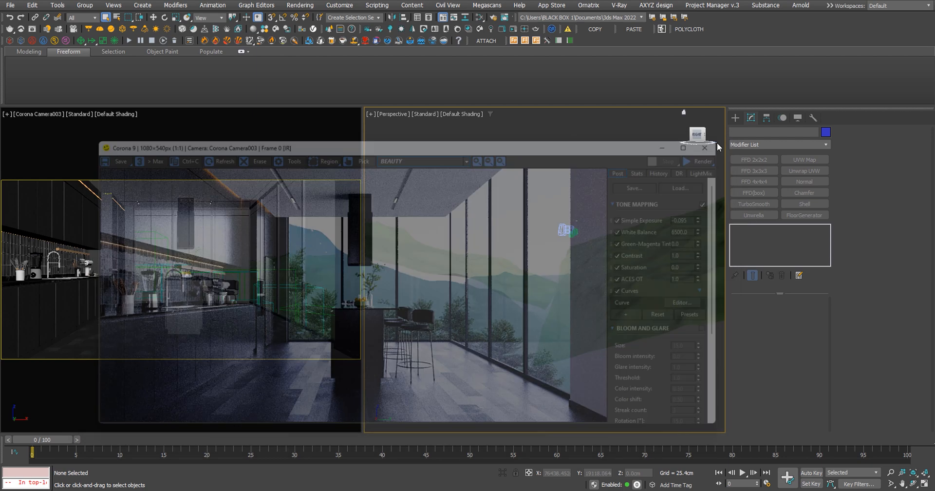
# Maximize the perspective viewport and inspect the hill terrain pieces Object013 and Plane006 around the kitchen.
pyautogui.click(614, 248)
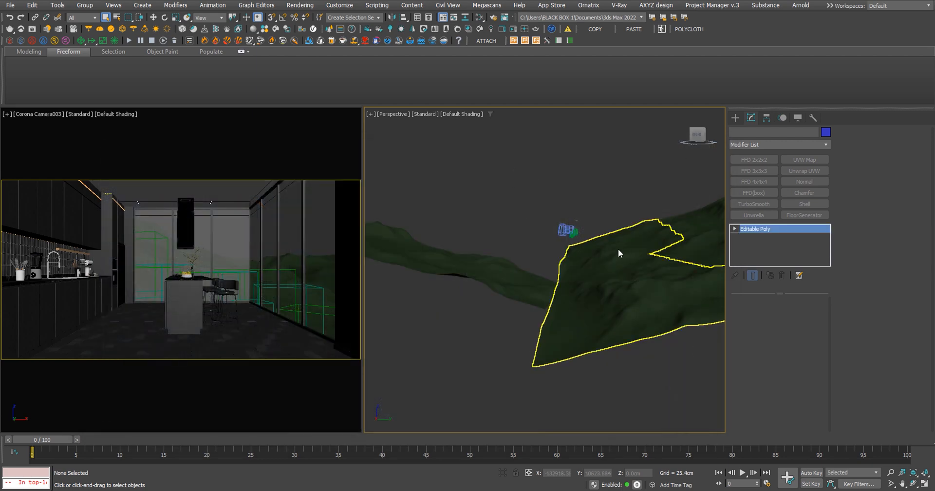
pyautogui.scroll(6, 583, 295)
pyautogui.hotkey('alt', 'w')
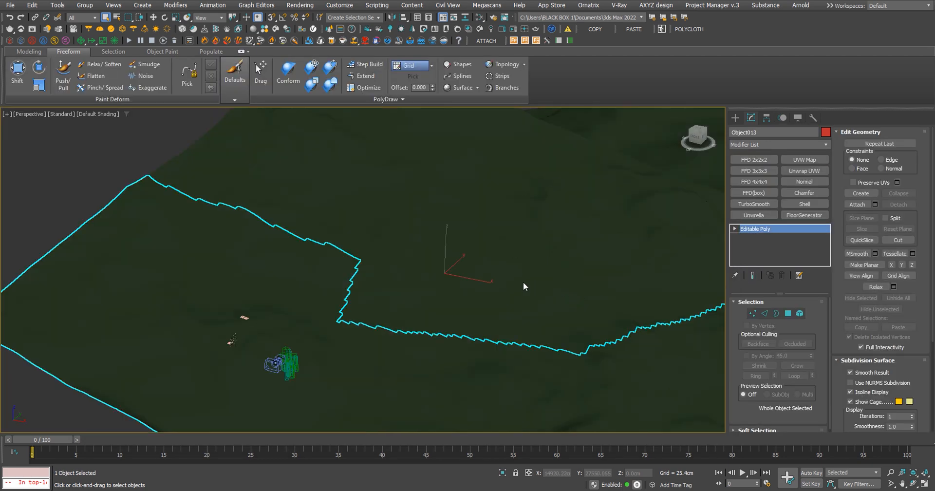
pyautogui.scroll(-6, 523, 282)
pyautogui.keyDown('alt'); pyautogui.moveTo(523, 282); pyautogui.dragTo(459, 255, button='middle'); pyautogui.keyUp('alt')
pyautogui.click(455, 225)
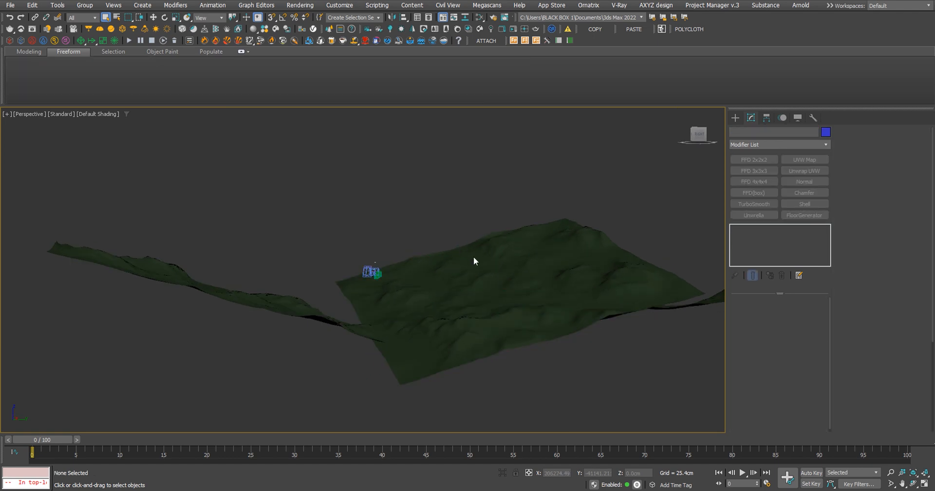
pyautogui.scroll(3, 473, 260)
pyautogui.click(452, 283)
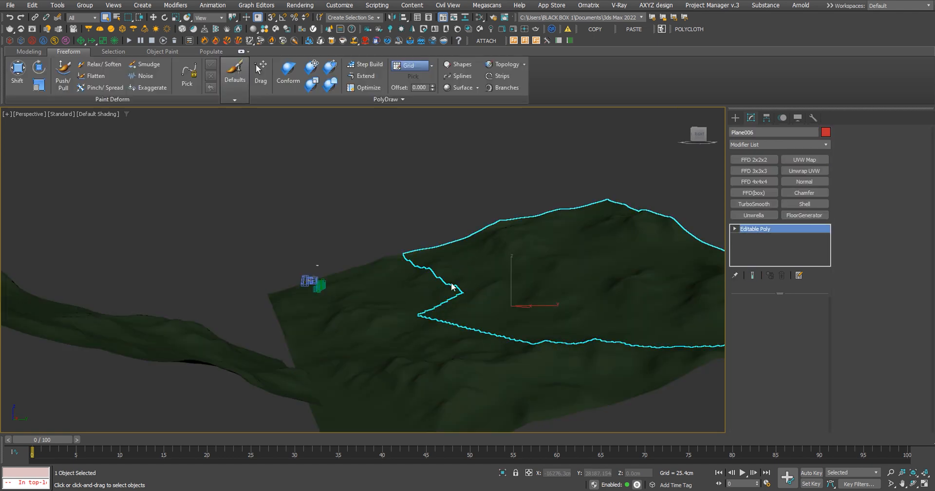
pyautogui.scroll(-3, 452, 284)
pyautogui.keyDown('alt'); pyautogui.moveTo(452, 284); pyautogui.dragTo(428, 323, button='middle'); pyautogui.keyUp('alt')
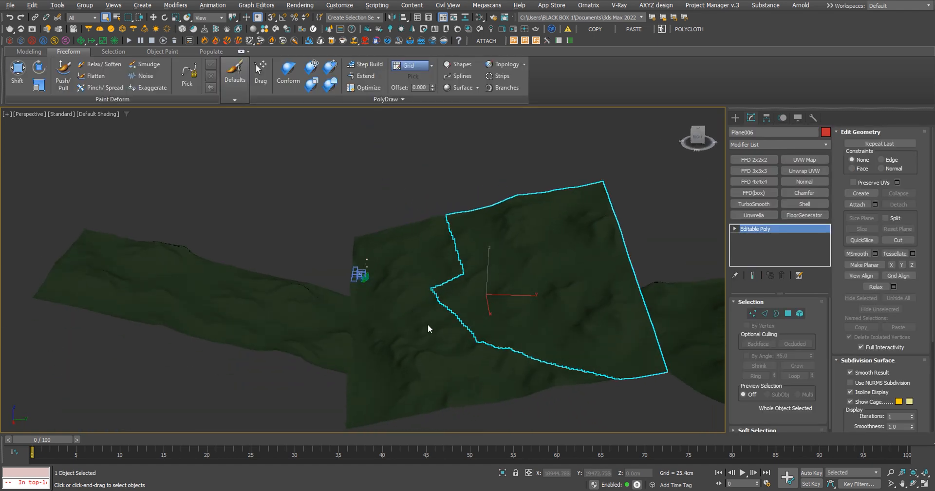
# Inspect the ChaosScatter settings of Scatter_hills_background_trees_01 and Scatter_hills_background_trees_02 near the kitchen.
pyautogui.keyDown('alt'); pyautogui.moveTo(387, 235); pyautogui.dragTo(350, 265, button='middle'); pyautogui.keyUp('alt')
pyautogui.scroll(4, 365, 263)
pyautogui.scroll(4, 374, 260)
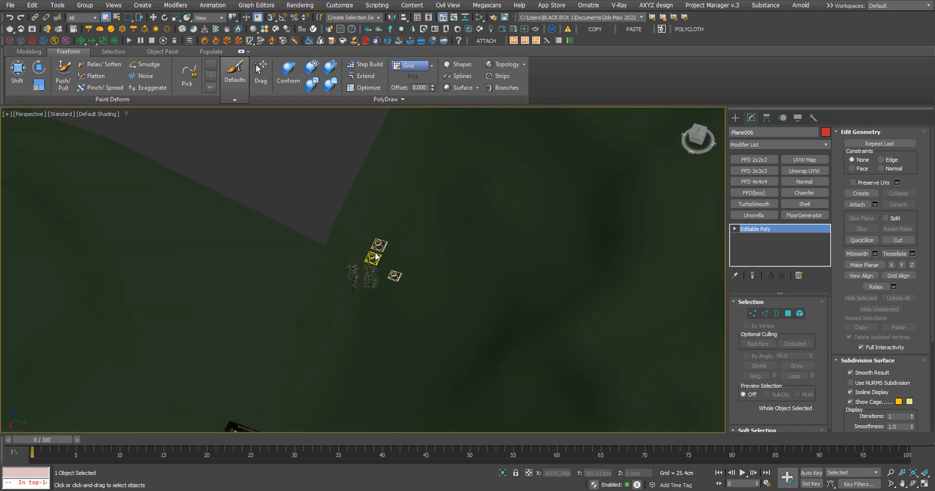
pyautogui.click(378, 247)
pyautogui.click(379, 247)
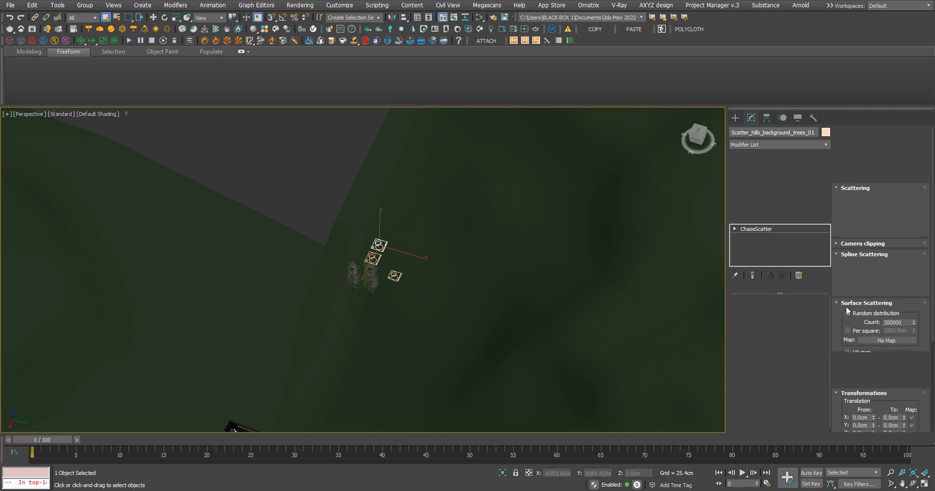
pyautogui.click(846, 141)
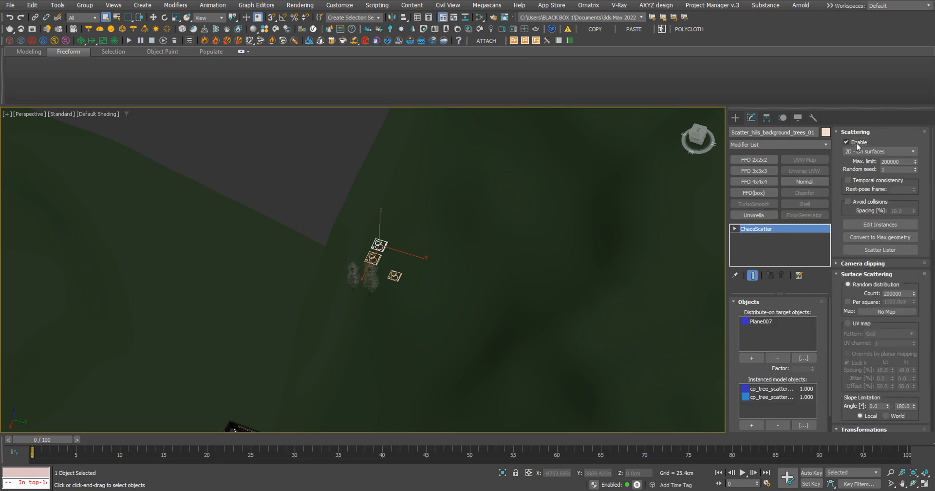
pyautogui.click(380, 257)
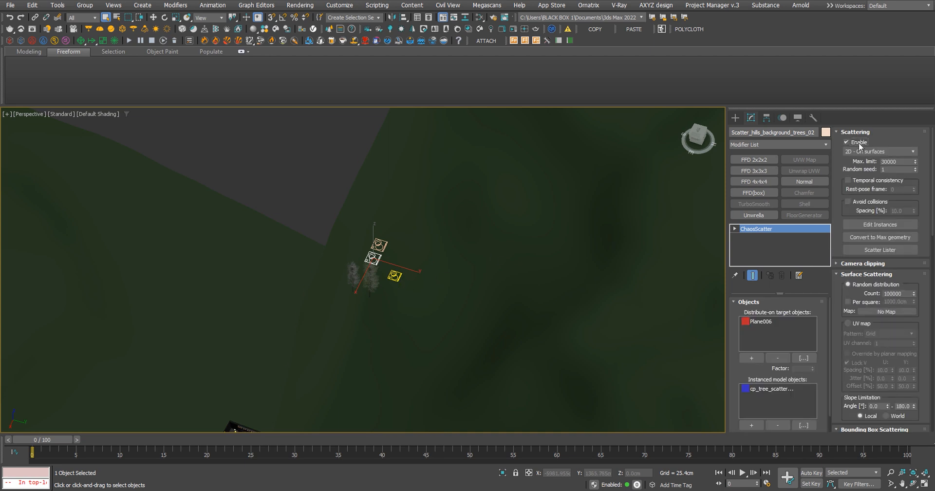
# Inspect the ChaosScatter settings of Scatter_hills_background_trees_003 and the extent of its surrounding hills.
pyautogui.click(394, 276)
pyautogui.click(860, 143)
pyautogui.click(861, 143)
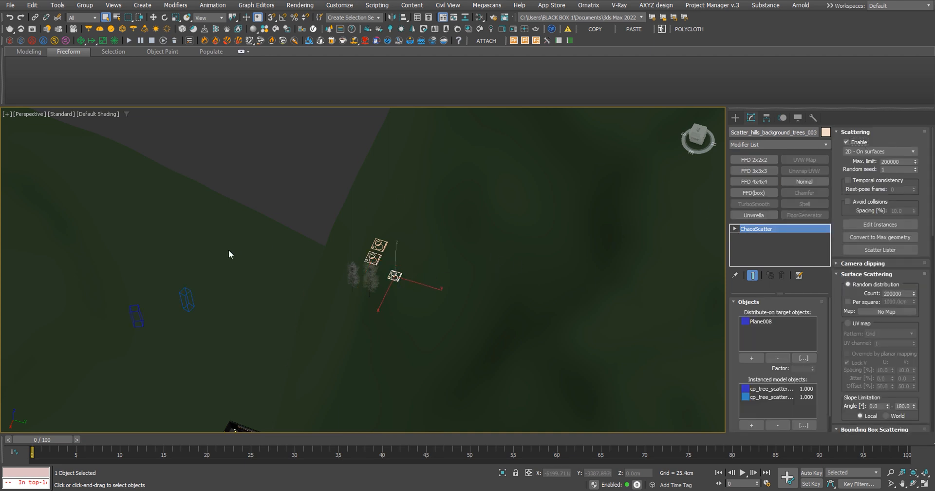
pyautogui.scroll(-8, 263, 253)
pyautogui.keyDown('alt'); pyautogui.moveTo(302, 261); pyautogui.dragTo(299, 376, button='middle'); pyautogui.keyUp('alt')
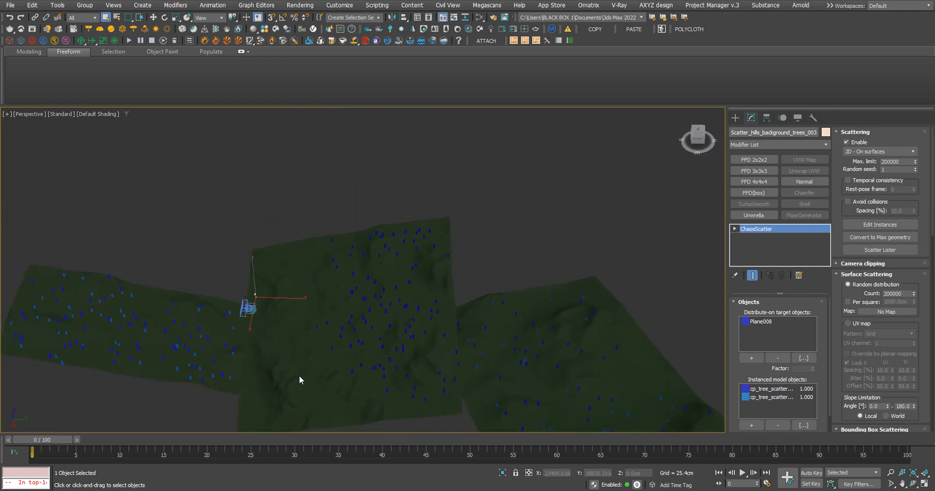
# Select the hill terrain piece Object013 around the kitchen and examine its outline against the neighbouring tree-covered hill.
pyautogui.scroll(6, 304, 379)
pyautogui.click(312, 381)
pyautogui.press('Delete')
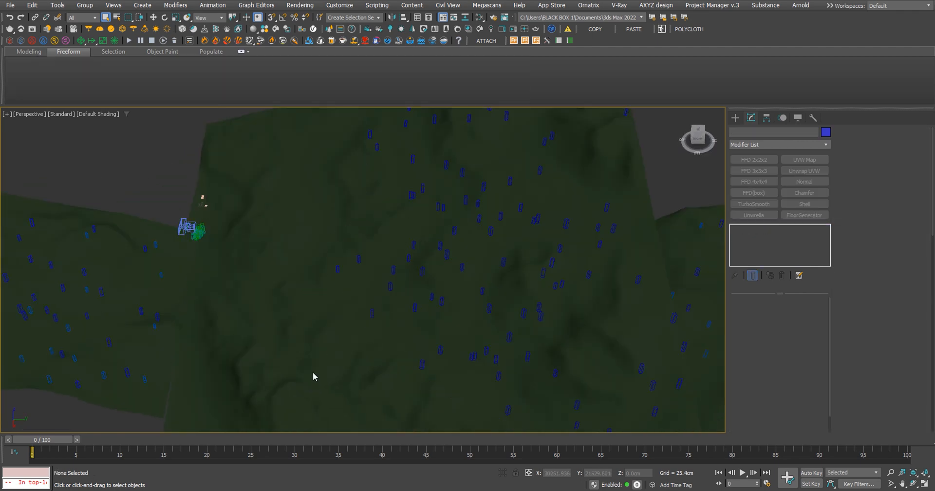
pyautogui.click(263, 353)
pyautogui.scroll(-5, 382, 345)
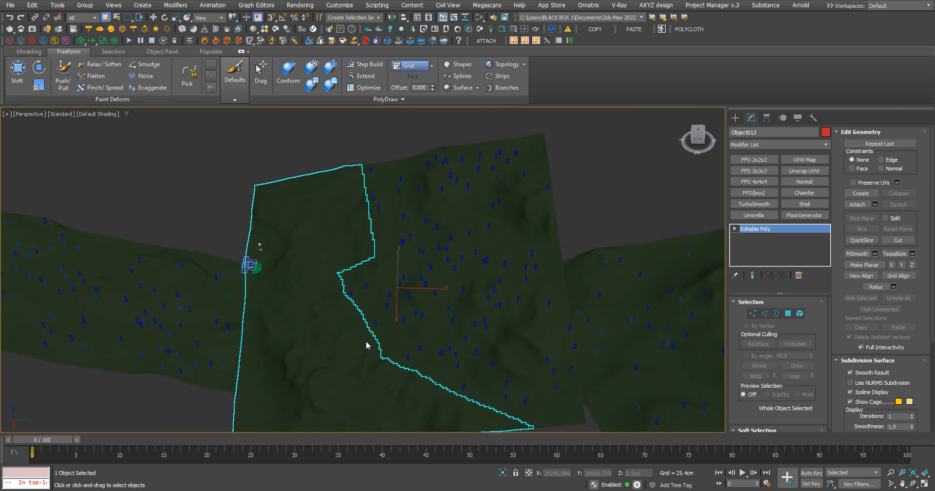
pyautogui.keyDown('alt'); pyautogui.moveTo(366, 341); pyautogui.dragTo(399, 265, button='middle'); pyautogui.keyUp('alt')
pyautogui.scroll(5, 340, 241)
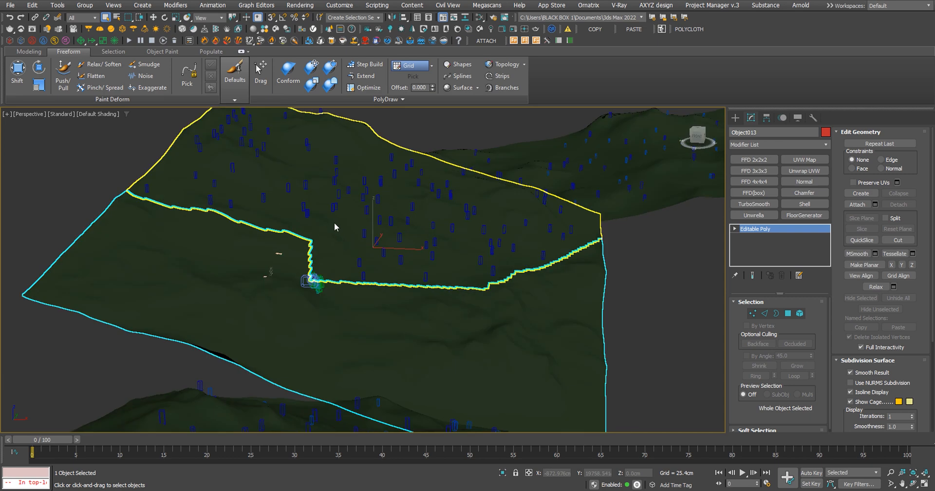
# Select the Plane006 hill polygons seen through the kitchen windows in the Corona Camera003 view.
pyautogui.click(357, 236)
pyautogui.hotkey('alt', 'w')
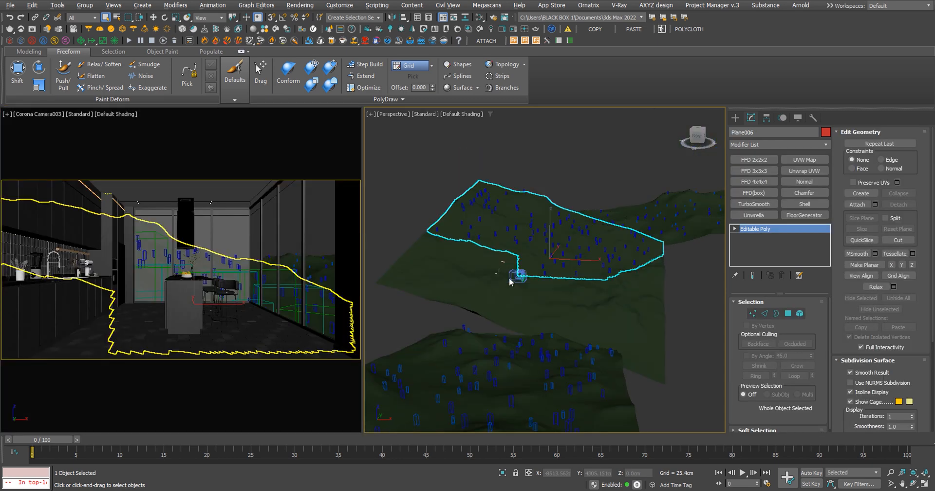
pyautogui.click(241, 272)
pyautogui.hotkey('alt', 'w')
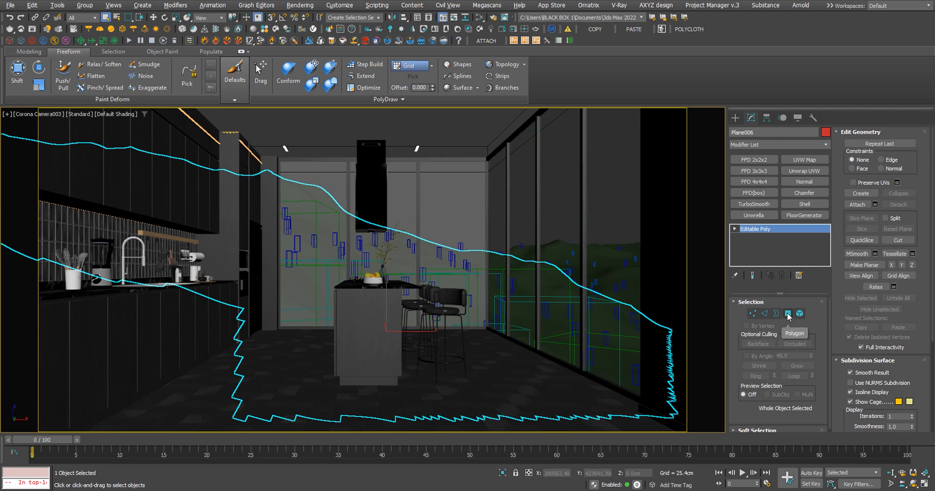
pyautogui.click(787, 314)
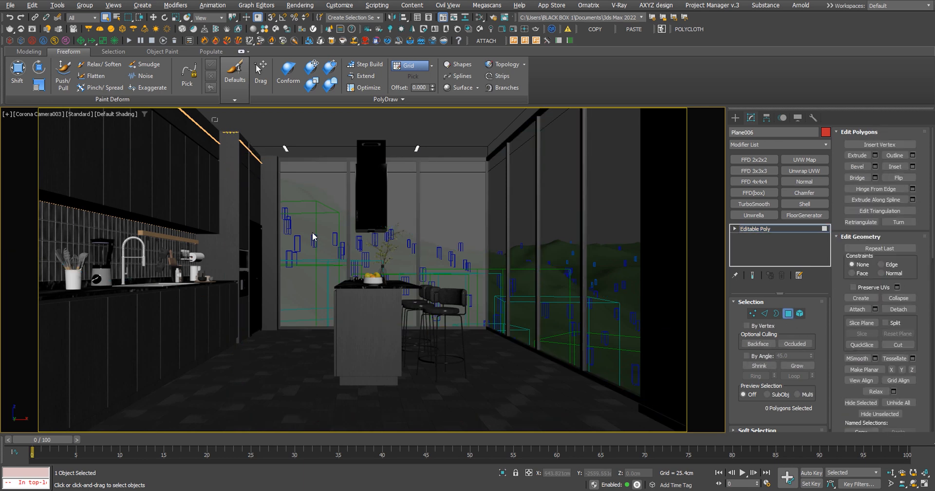
pyautogui.moveTo(620, 384); pyautogui.dragTo(660, 407)
pyautogui.hotkey('alt', 'w')
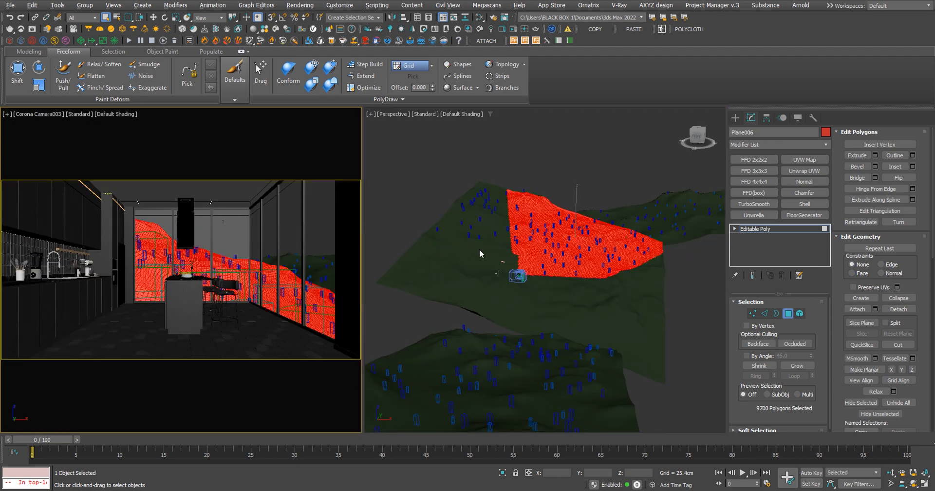
# Extend the Plane006 polygon selection over the rest of the hill piece in the perspective view.
pyautogui.middleClick(479, 249)
pyautogui.hotkey('alt', 'w')
pyautogui.keyDown('alt'); pyautogui.moveTo(500, 248); pyautogui.dragTo(453, 294, button='middle'); pyautogui.keyUp('alt')
pyautogui.scroll(-4, 438, 280)
pyautogui.keyDown('alt'); pyautogui.moveTo(392, 251); pyautogui.dragTo(341, 239, button='middle'); pyautogui.keyUp('alt')
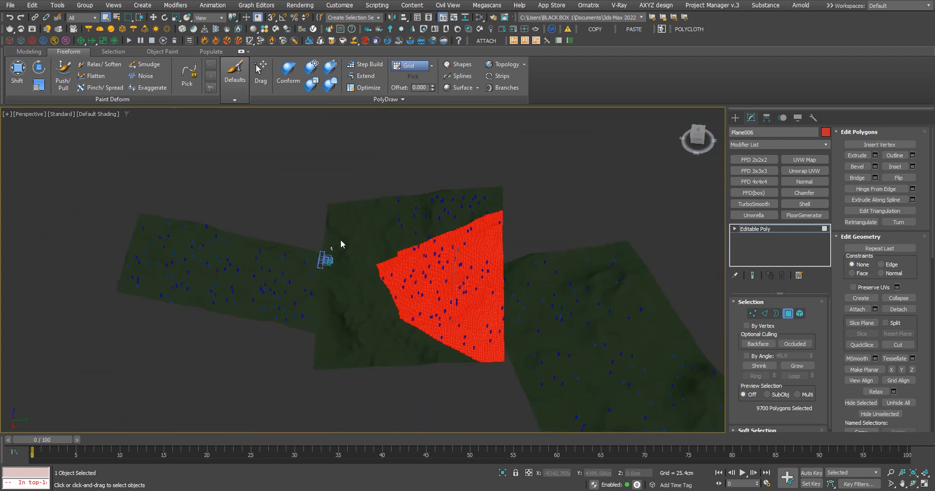
pyautogui.scroll(4, 380, 179)
pyautogui.keyDown('ctrl'); pyautogui.moveTo(671, 308); pyautogui.dragTo(676, 314); pyautogui.keyUp('ctrl')
pyautogui.keyDown('alt'); pyautogui.moveTo(438, 250); pyautogui.dragTo(500, 264, button='middle'); pyautogui.keyUp('alt')
pyautogui.scroll(-3, 500, 264)
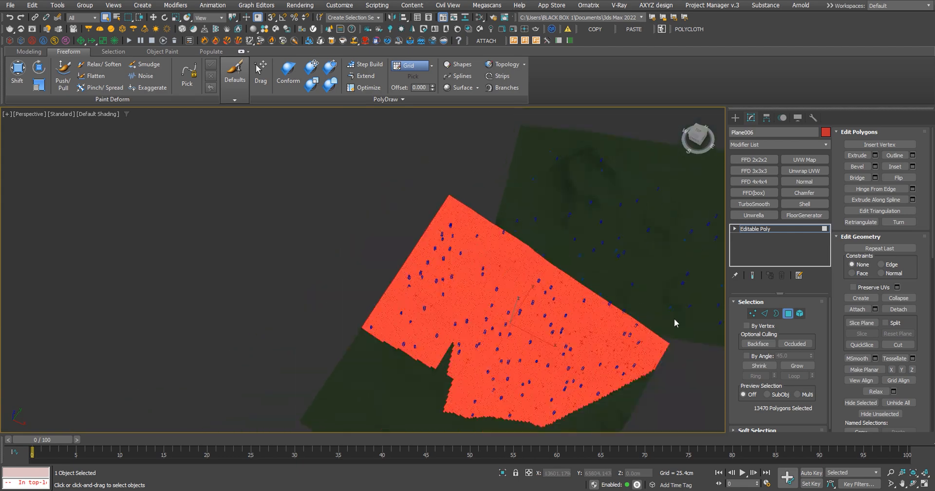
pyautogui.moveTo(435, 285); pyautogui.dragTo(382, 236, button='middle')
pyautogui.keyDown('alt'); pyautogui.moveTo(431, 305); pyautogui.dragTo(440, 273, button='middle'); pyautogui.keyUp('alt')
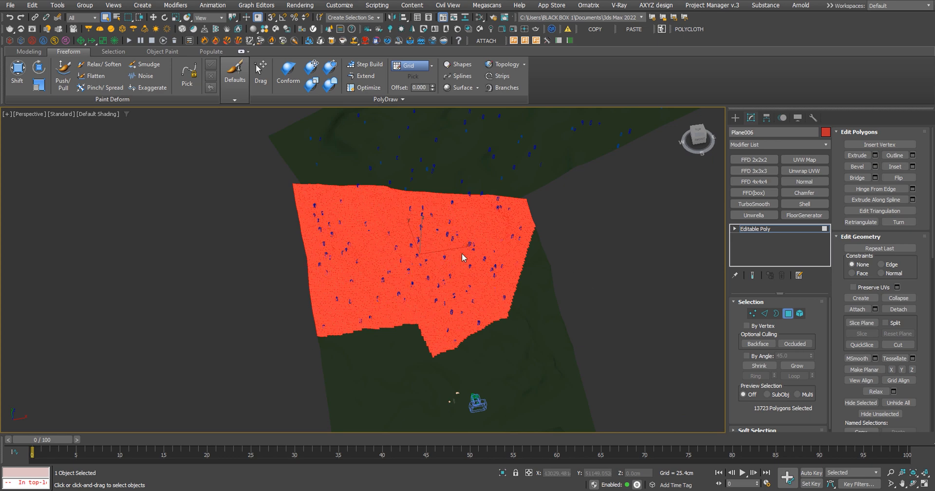
pyautogui.moveTo(463, 254); pyautogui.dragTo(309, 242, button='middle')
# Check the selected Plane006 polygons through the kitchen camera, and leave polygon editing.
pyautogui.hotkey('alt', 'w')
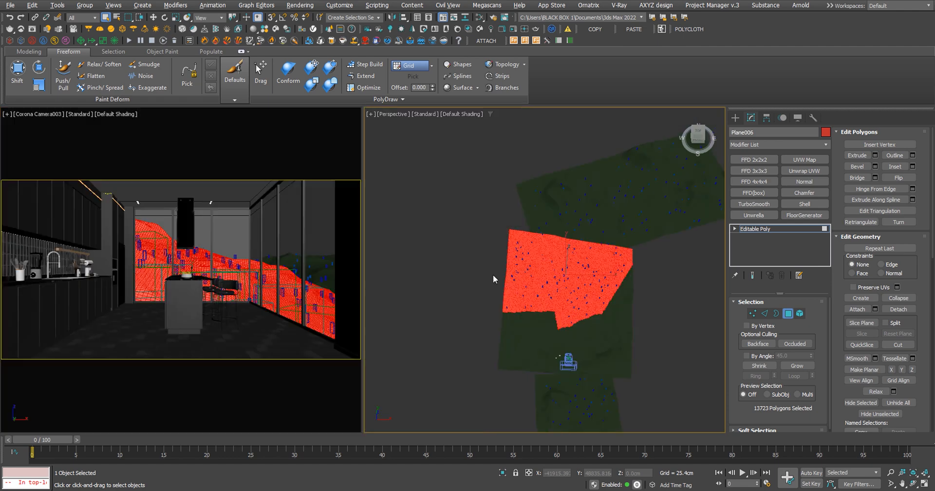
pyautogui.rightClick(228, 274)
pyautogui.hotkey('alt', 'w')
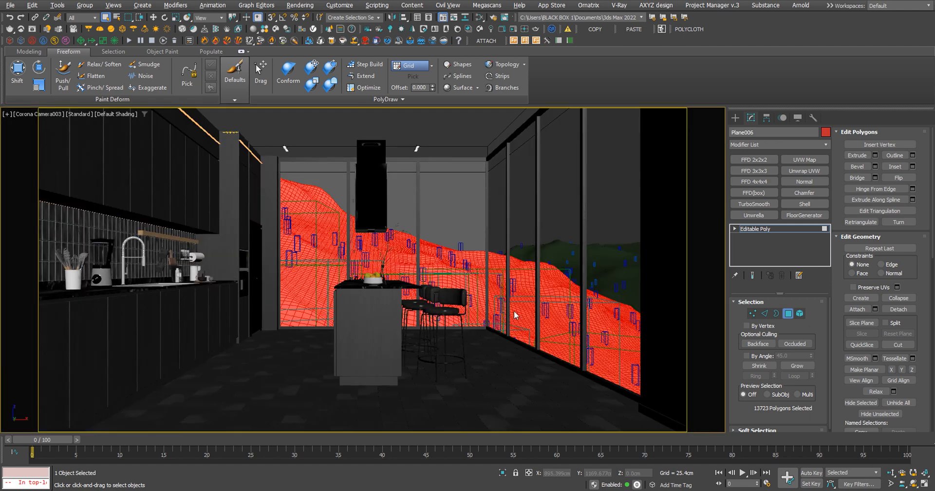
pyautogui.click(754, 343)
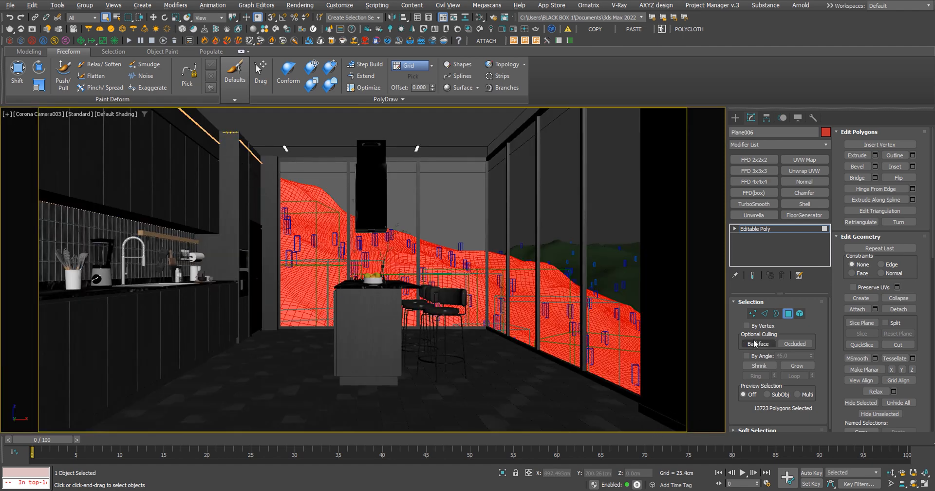
pyautogui.click(789, 314)
pyautogui.hotkey('alt', 'w')
# Examine the border between Plane006 and the bare terrain around the kitchen in the maximized perspective view, and clear the selection.
pyautogui.rightClick(596, 323)
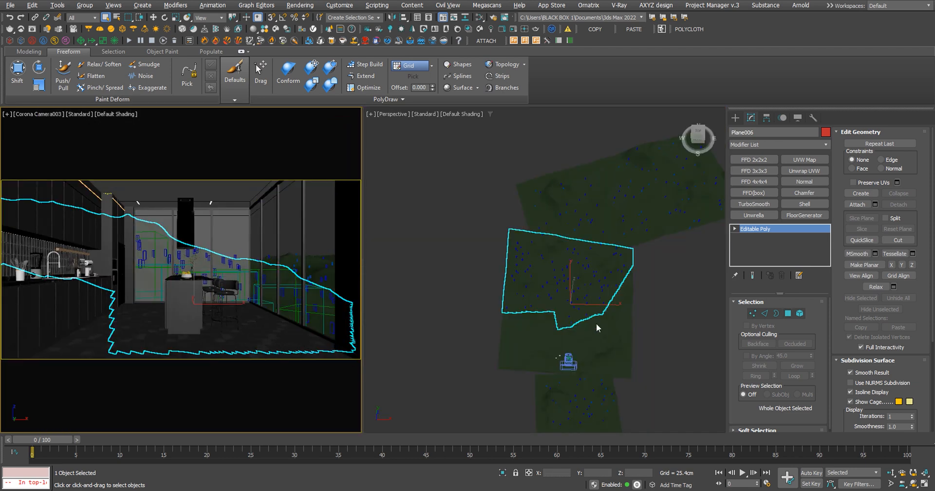
pyautogui.hotkey('alt', 'w')
pyautogui.keyDown('alt'); pyautogui.moveTo(544, 322); pyautogui.dragTo(291, 319, button='middle'); pyautogui.keyUp('alt')
pyautogui.scroll(5, 291, 318)
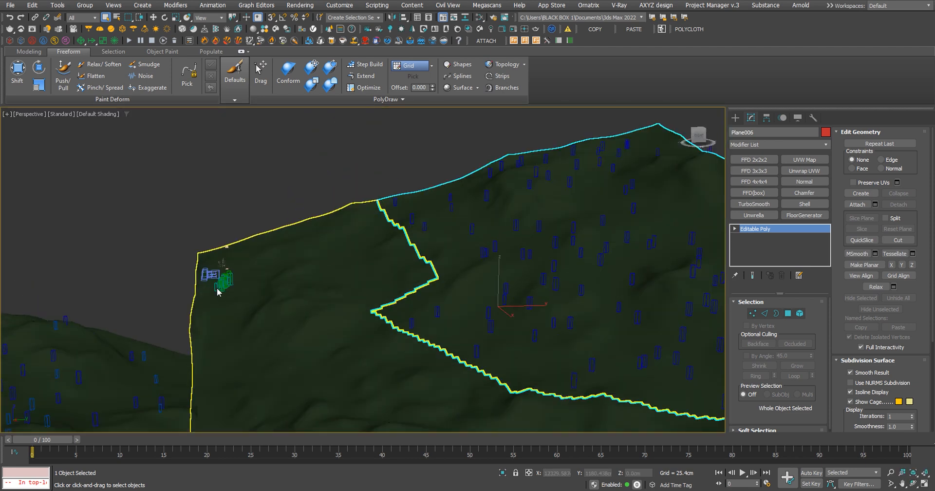
pyautogui.scroll(-5, 382, 289)
pyautogui.keyDown('alt'); pyautogui.moveTo(383, 288); pyautogui.dragTo(576, 275, button='middle'); pyautogui.keyUp('alt')
pyautogui.click(508, 266)
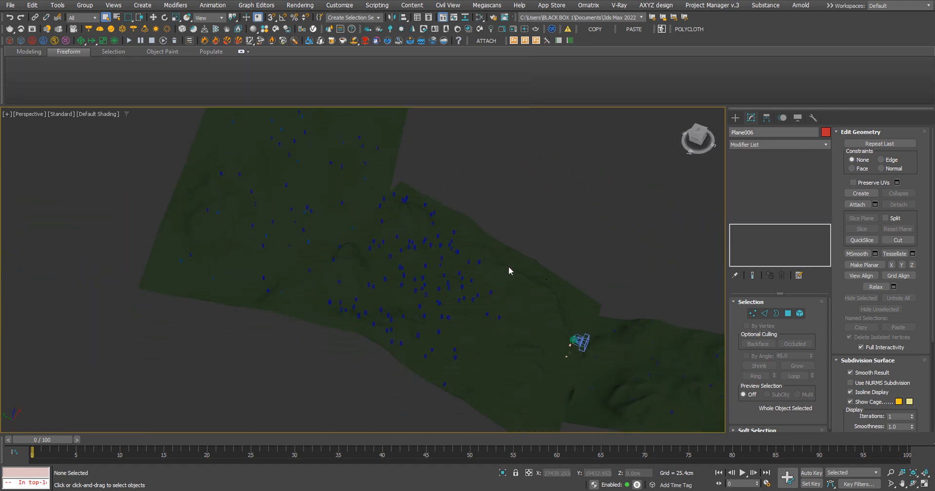
# Select the Scatter_hills_background_trees_02 scatter and expand its Camera clipping settings.
pyautogui.scroll(3, 478, 301)
pyautogui.scroll(4, 473, 299)
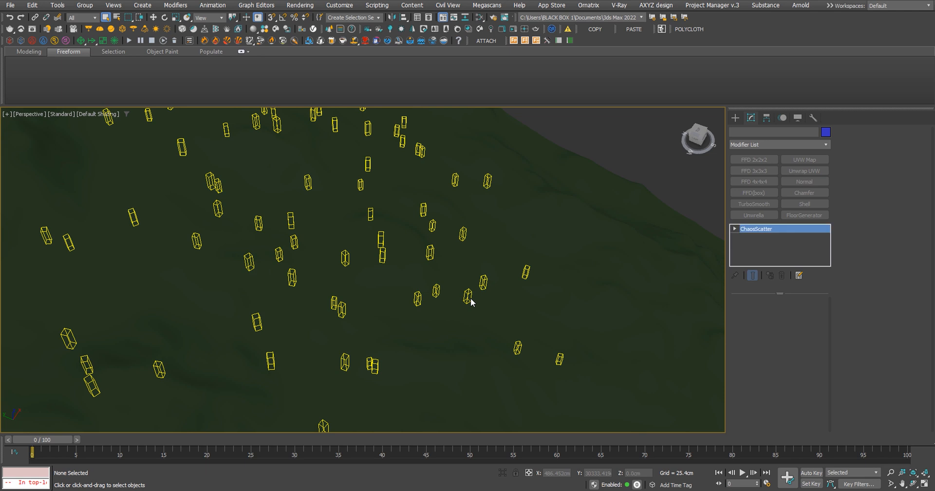
pyautogui.click(471, 302)
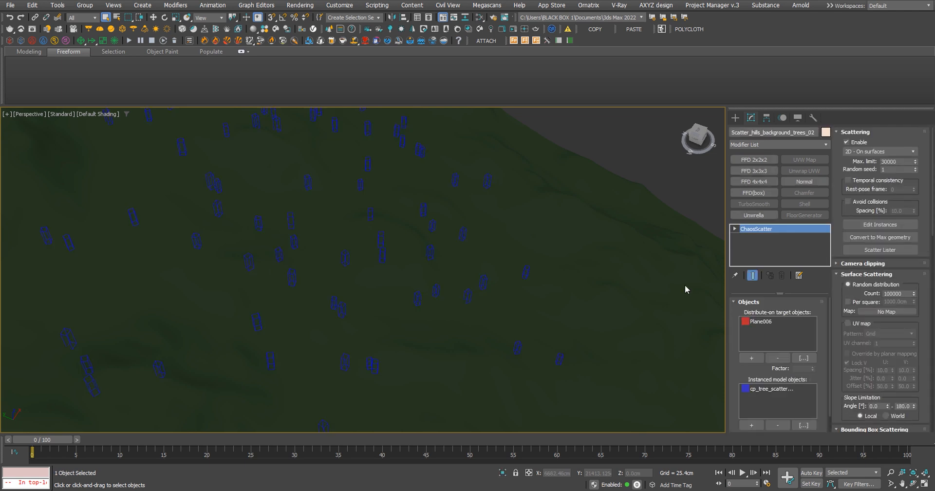
pyautogui.scroll(-2, 933, 217)
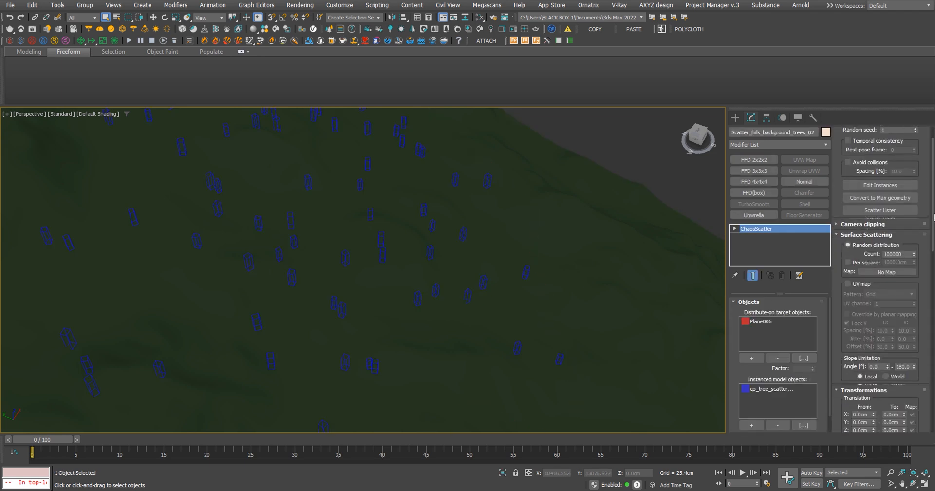
pyautogui.scroll(-1, 933, 217)
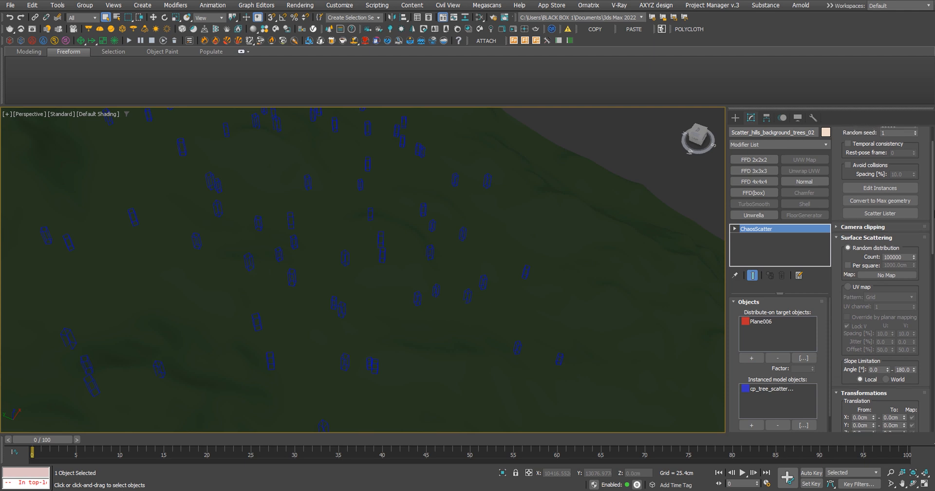
pyautogui.scroll(2, 933, 224)
pyautogui.click(846, 246)
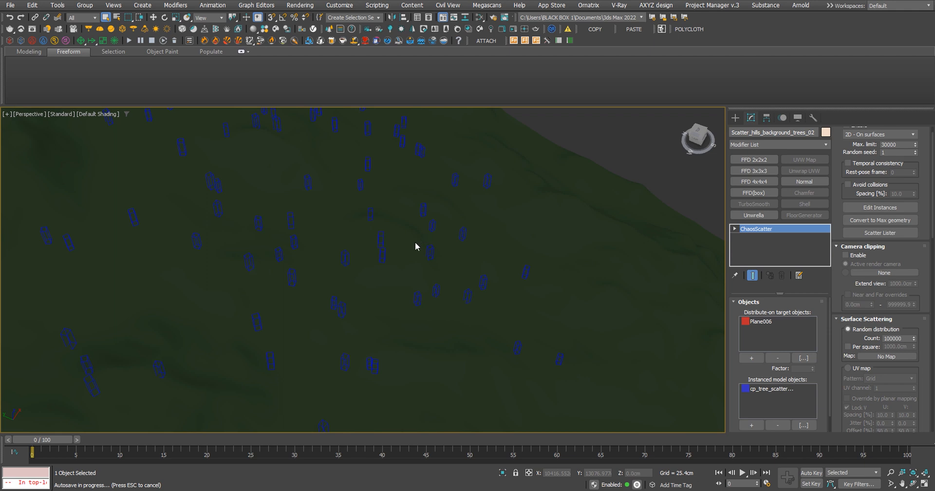
# Examine how the scattered trees cover the hills in front of and behind the kitchen camera.
pyautogui.scroll(-10, 425, 258)
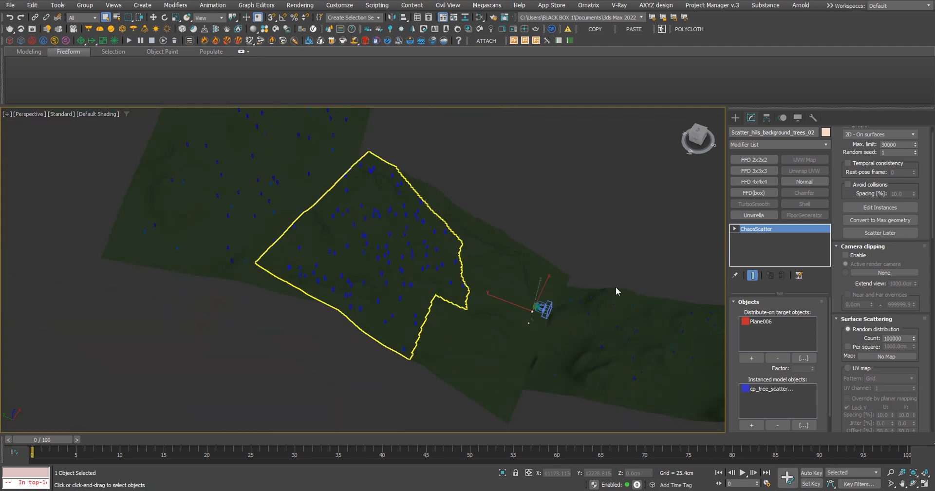
pyautogui.moveTo(612, 296); pyautogui.dragTo(512, 263, button='middle')
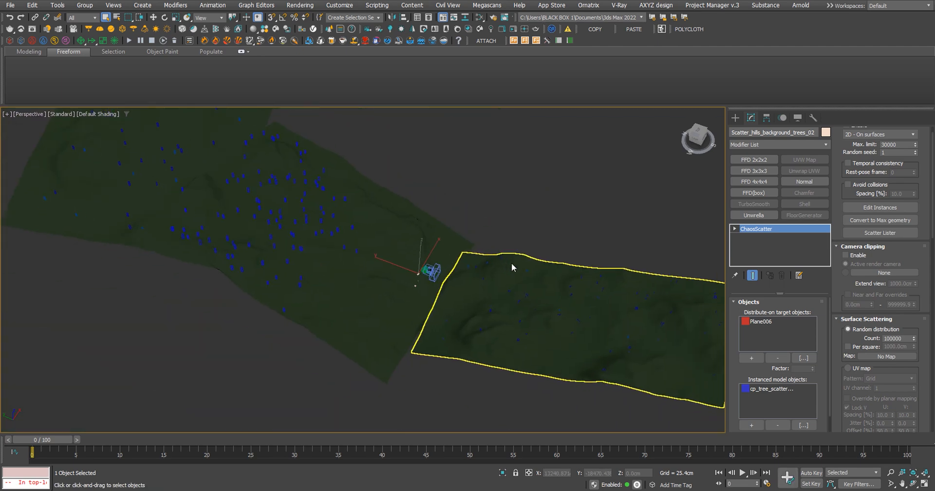
pyautogui.scroll(8, 564, 308)
pyautogui.scroll(-7, 390, 293)
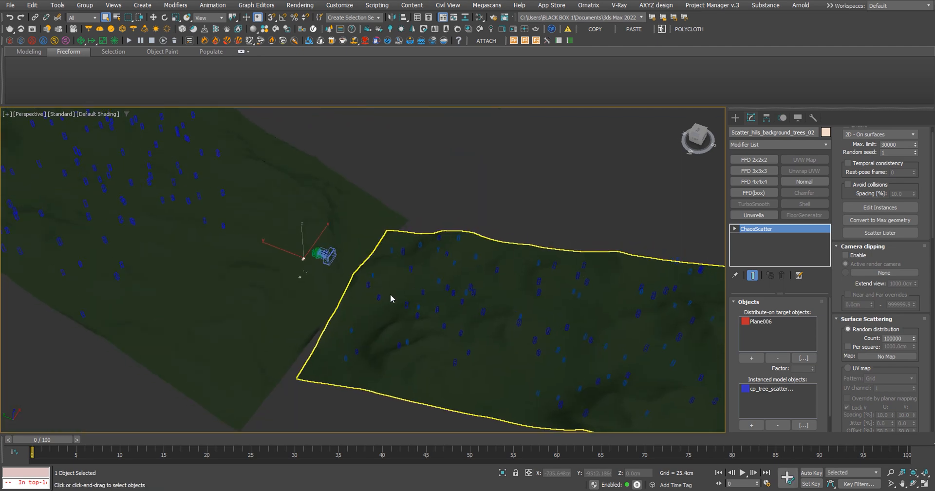
pyautogui.moveTo(351, 280); pyautogui.dragTo(421, 327, button='middle')
pyautogui.scroll(-4, 392, 310)
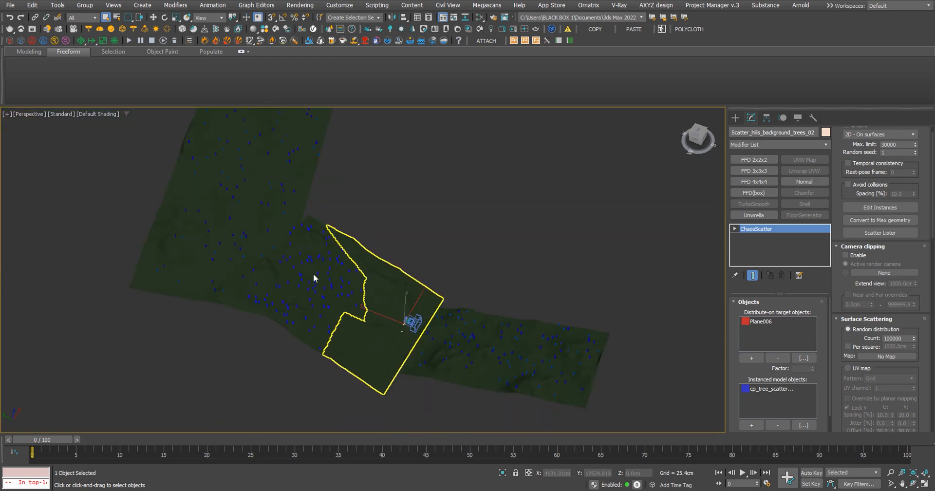
pyautogui.moveTo(319, 209); pyautogui.dragTo(308, 255, button='middle')
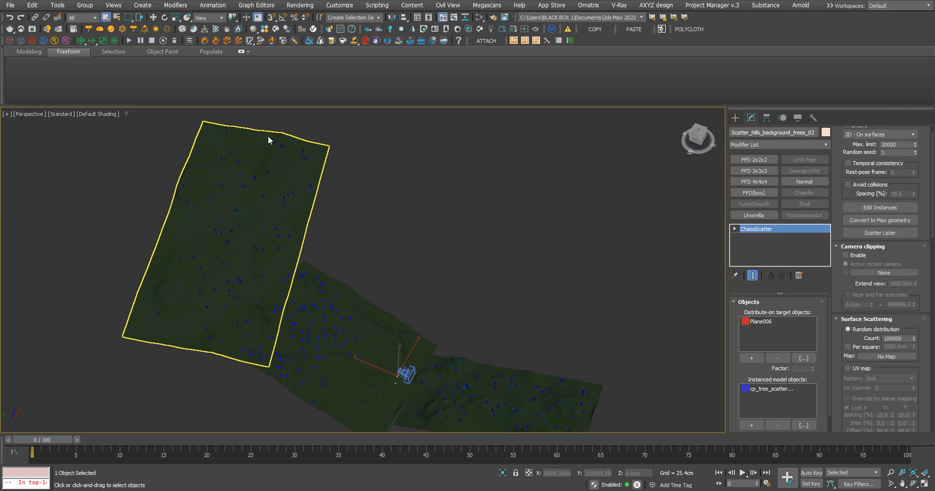
pyautogui.scroll(5, 393, 350)
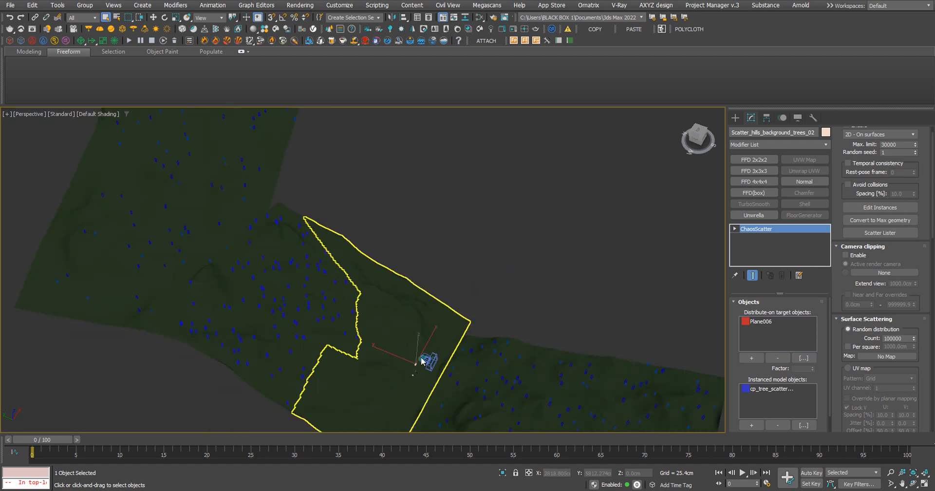
pyautogui.scroll(-4, 192, 206)
pyautogui.scroll(4, 377, 296)
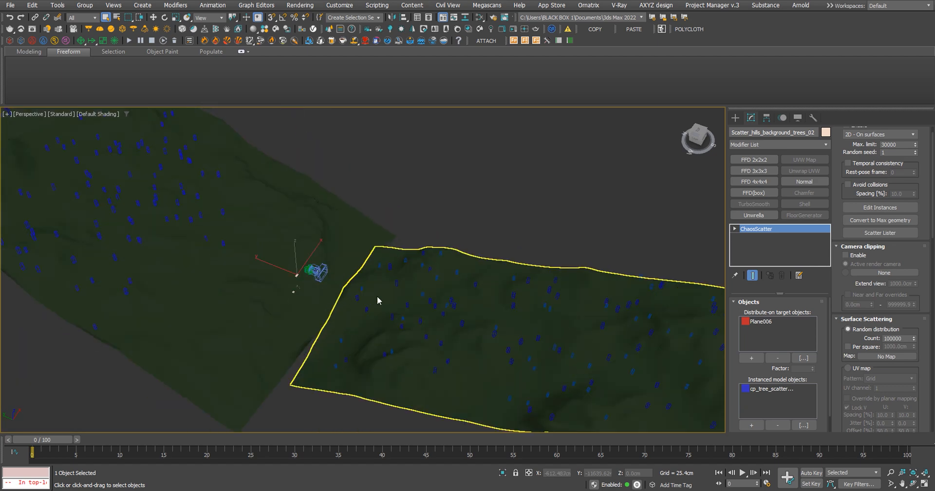
pyautogui.scroll(-3, 492, 317)
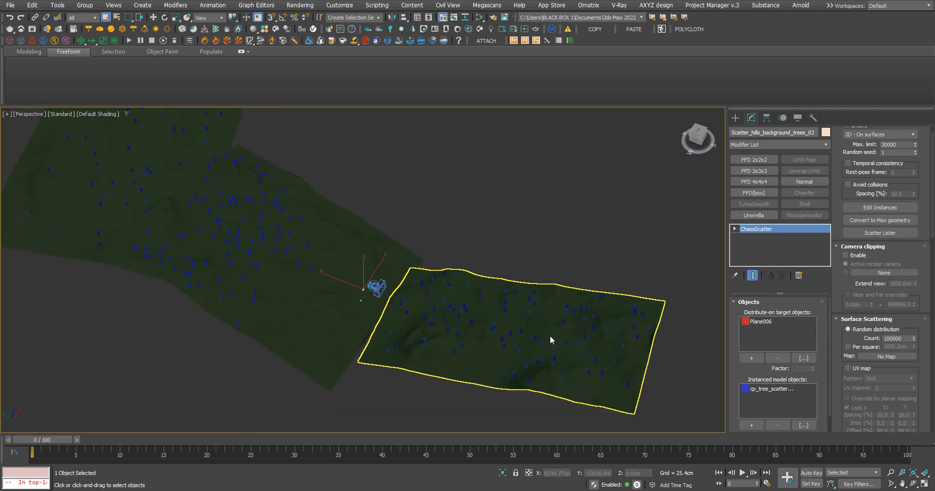
pyautogui.scroll(2, 535, 334)
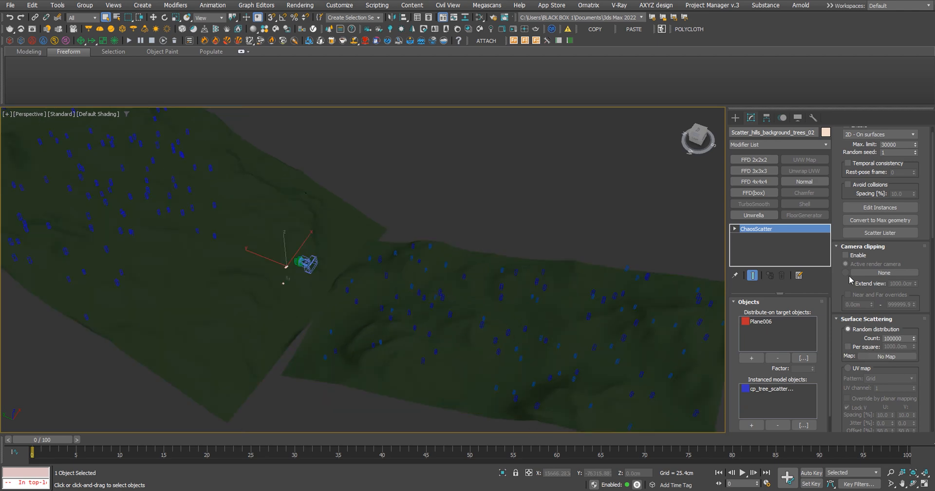
# Enable camera clipping for Scatter_hills_background_trees_02, based on the active render camera.
pyautogui.click(846, 255)
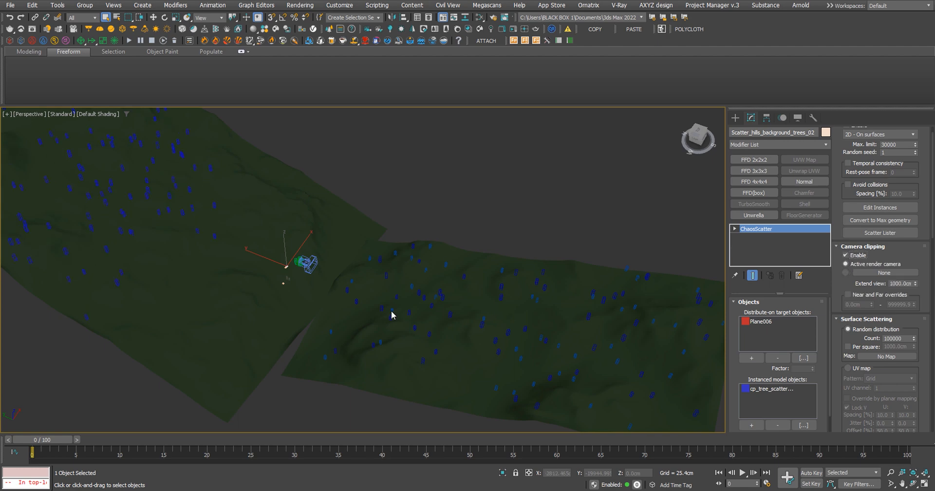
pyautogui.scroll(-5, 390, 313)
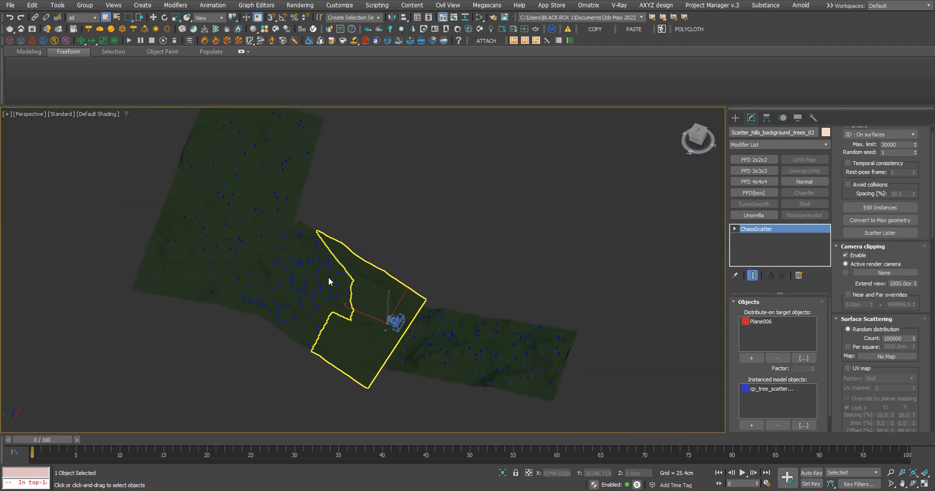
pyautogui.scroll(2, 366, 313)
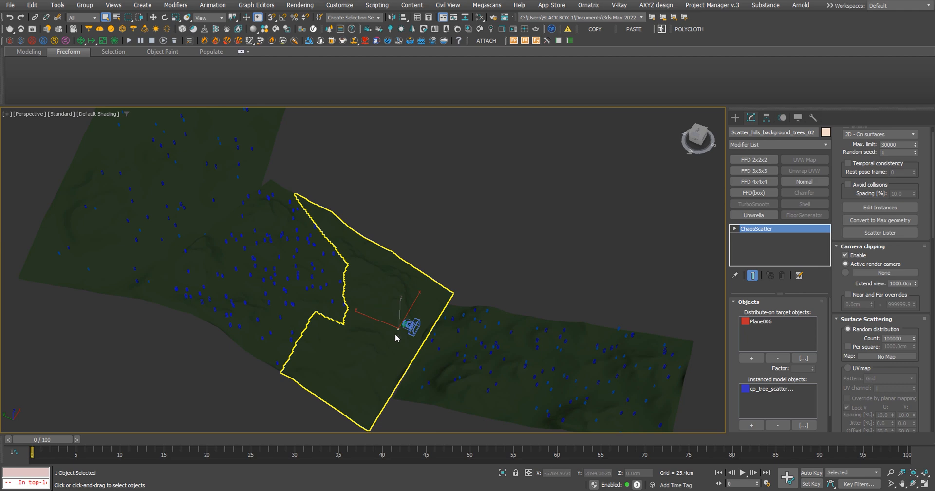
# Disable camera clipping for Scatter_hills_background_trees_02 and check the tree spread around the kitchen.
pyautogui.scroll(3, 407, 324)
pyautogui.scroll(-6, 406, 324)
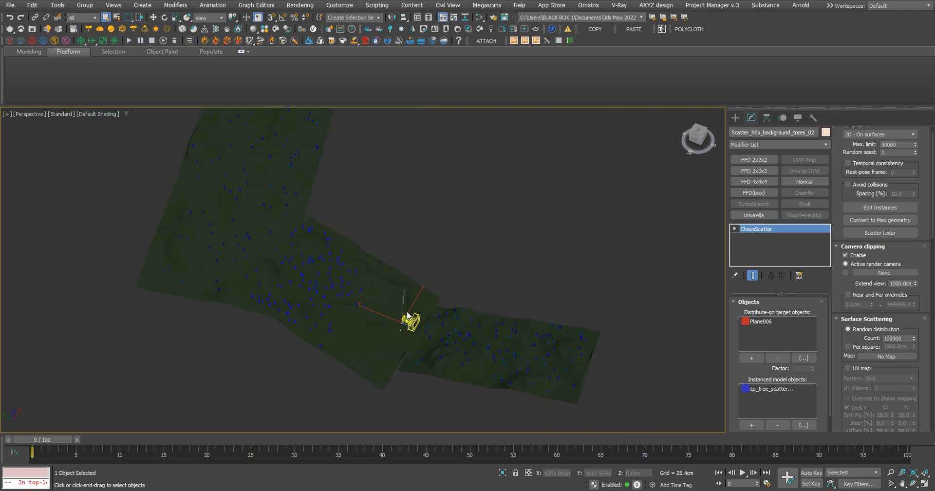
pyautogui.click(845, 254)
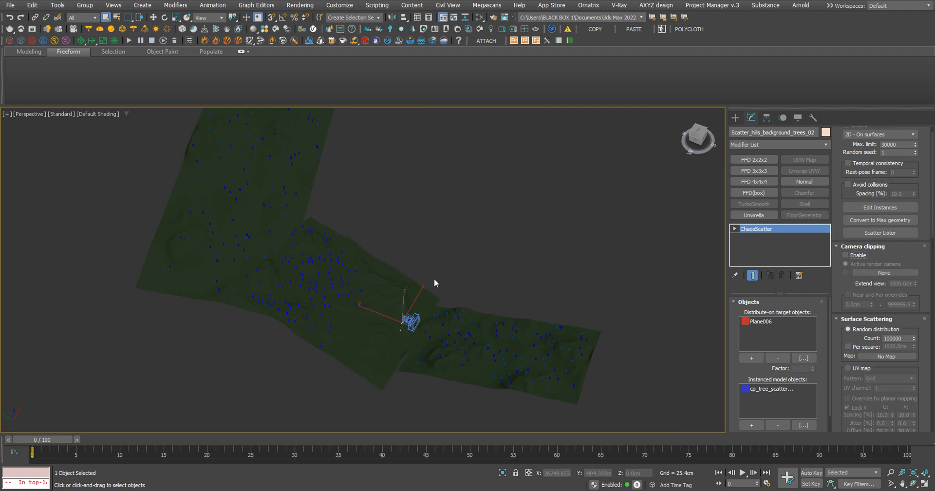
pyautogui.scroll(5, 424, 302)
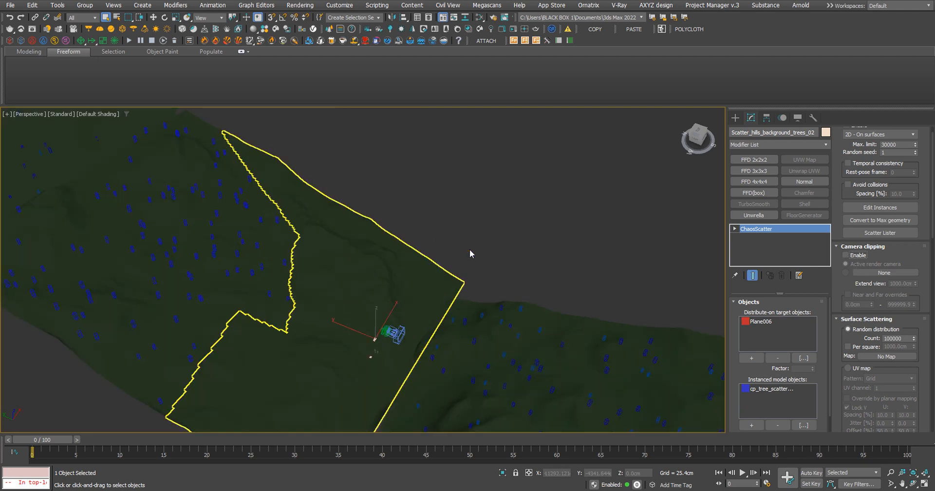
# Open the Corona frame buffer over the maximized Corona Camera003 view with nothing selected.
pyautogui.hotkey('alt', 'w')
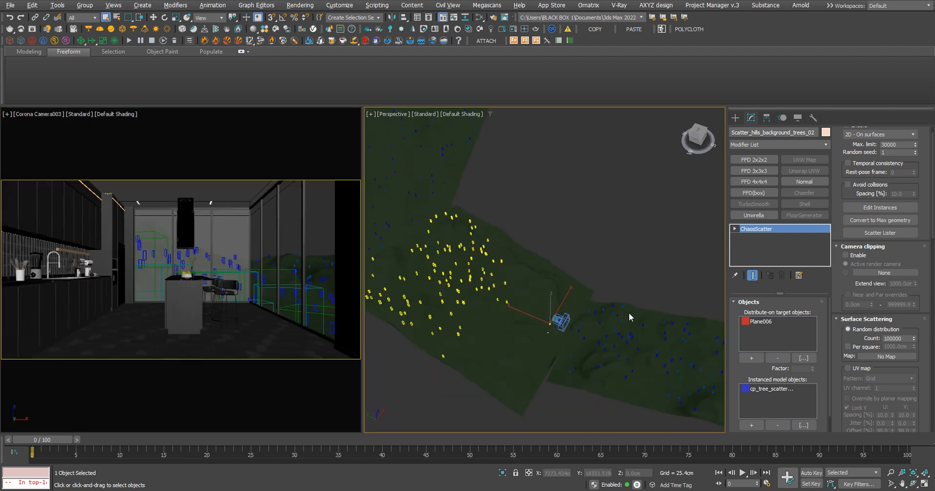
pyautogui.middleClick(293, 273)
pyautogui.hotkey('alt', 'w')
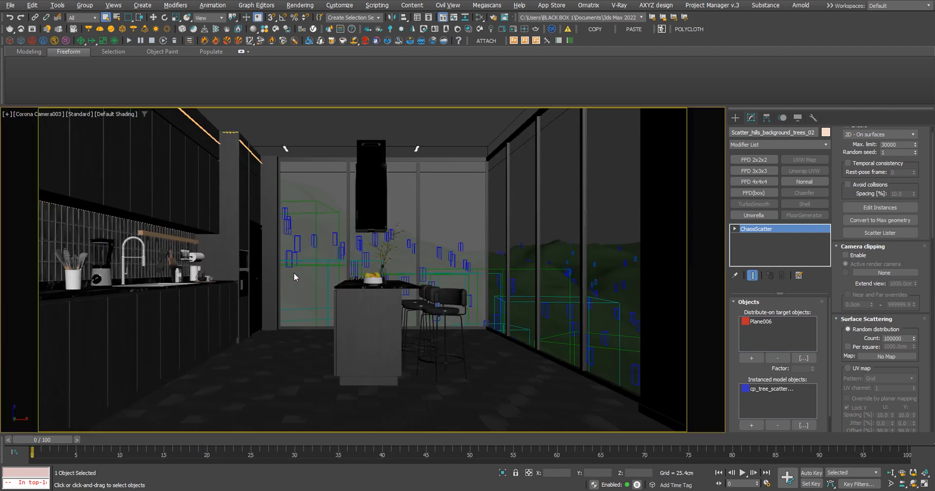
pyautogui.click(456, 131)
pyautogui.click(501, 30)
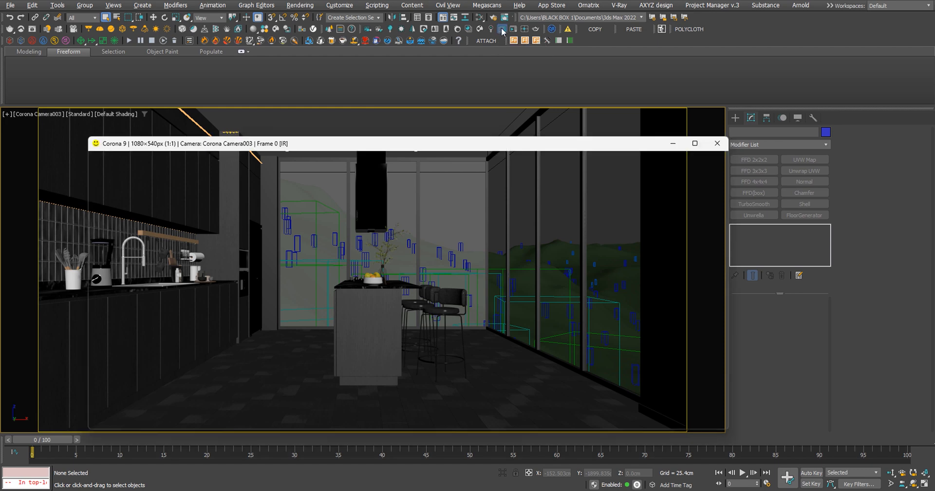
pyautogui.moveTo(491, 147); pyautogui.dragTo(466, 129)
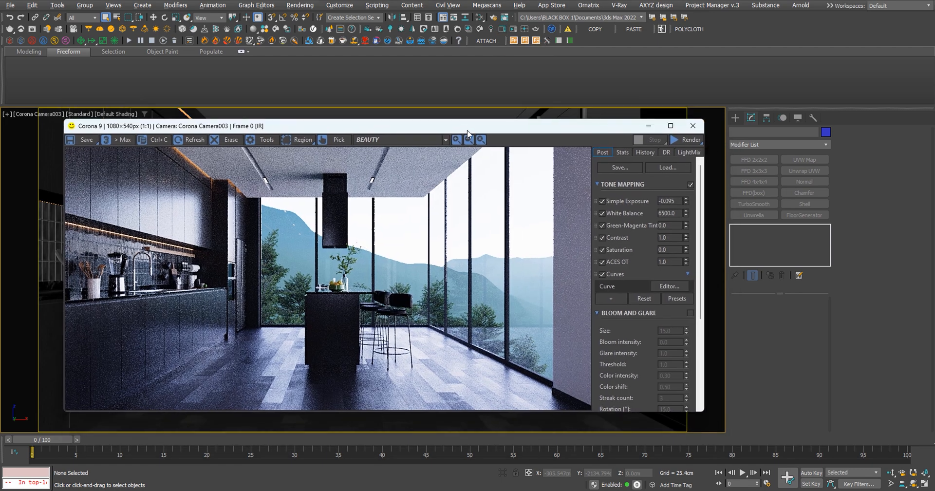
# Examine the hillside behind the kitchen's rear windows in the render, around the small bright specks.
pyautogui.scroll(2, 303, 220)
pyautogui.scroll(-2, 276, 208)
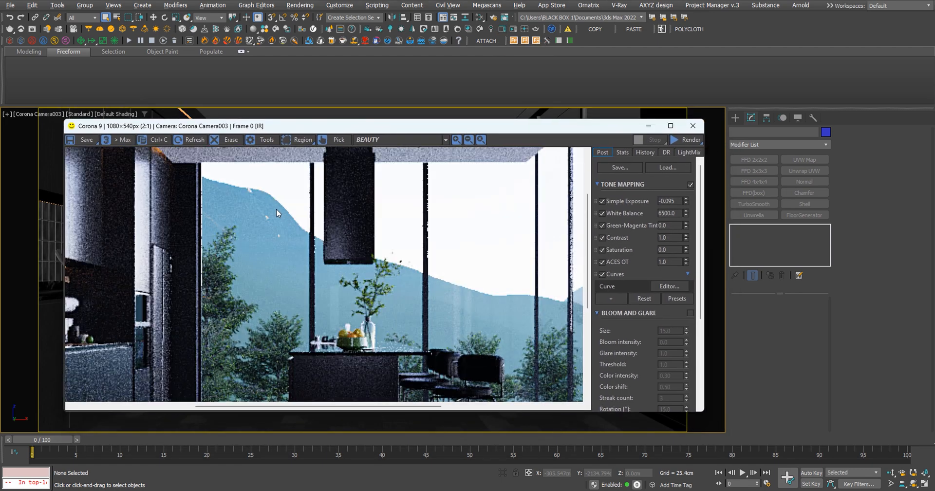
pyautogui.moveTo(300, 135); pyautogui.dragTo(372, 167)
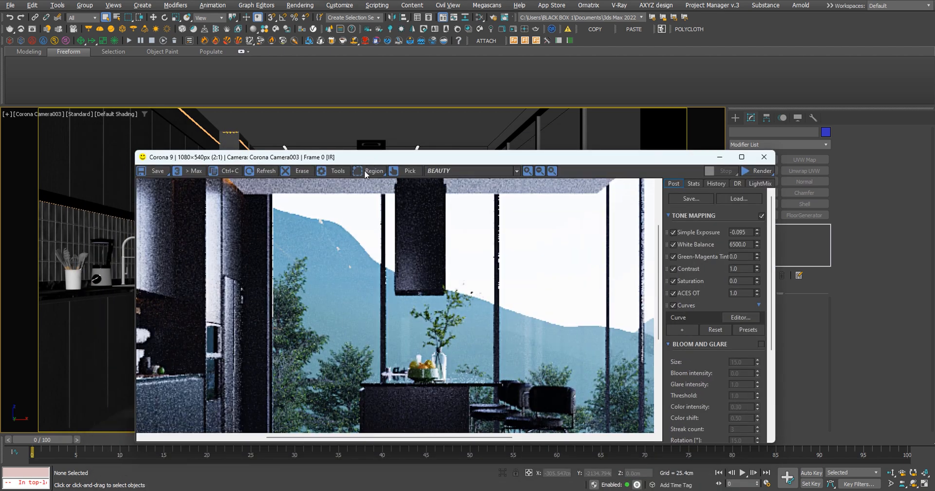
pyautogui.scroll(1, 331, 244)
pyautogui.scroll(1, 398, 263)
pyautogui.scroll(-2, 398, 263)
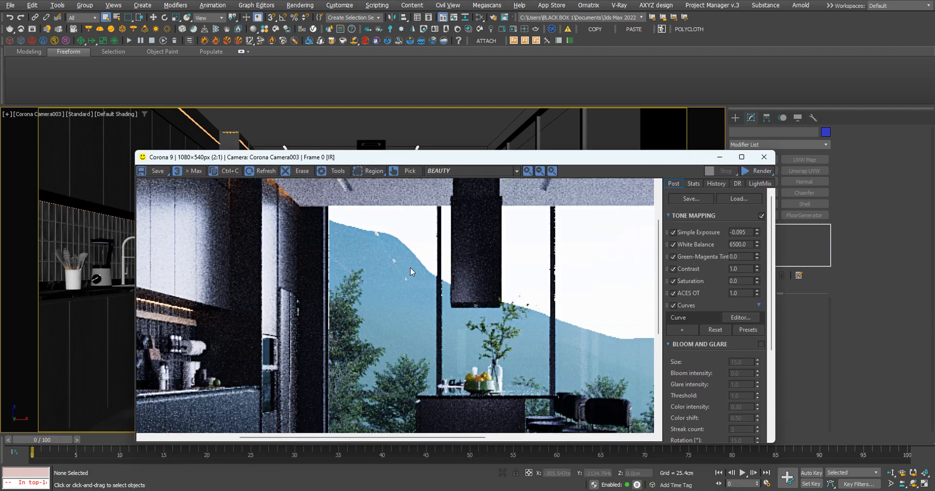
pyautogui.moveTo(430, 164); pyautogui.dragTo(393, 292)
# Compare the terrain around the kitchen in the maximized perspective view with the hillside in the render.
pyautogui.hotkey('alt', 'w')
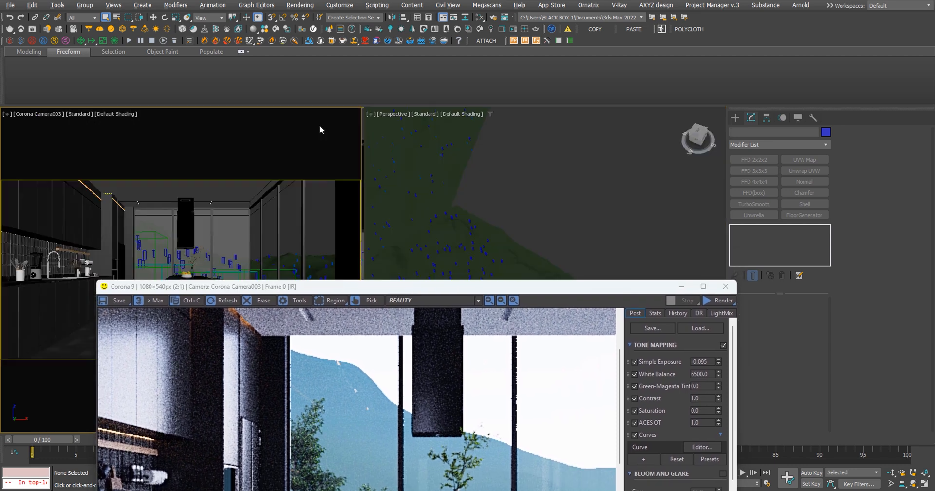
pyautogui.click(405, 203)
pyautogui.hotkey('alt', 'w')
pyautogui.scroll(4, 433, 238)
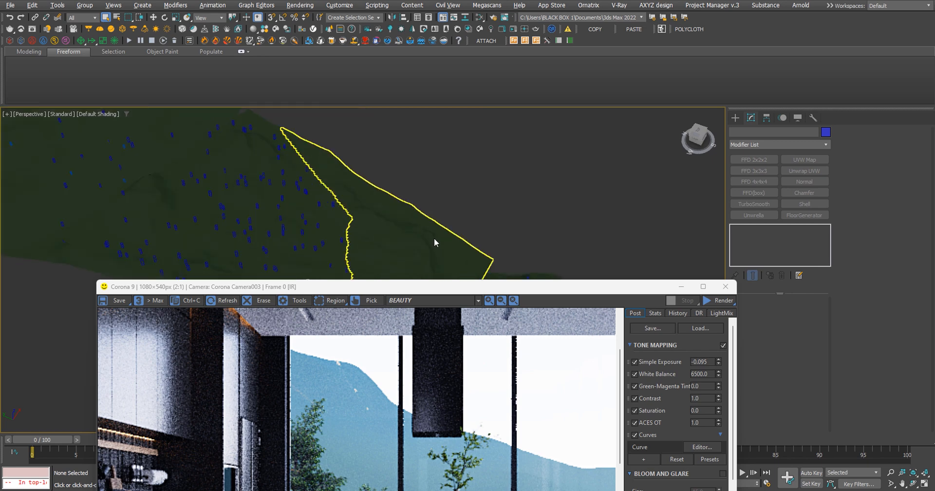
pyautogui.scroll(-2, 419, 234)
pyautogui.moveTo(419, 234); pyautogui.dragTo(423, 174, button='middle')
pyautogui.keyDown('alt'); pyautogui.moveTo(424, 174); pyautogui.dragTo(336, 143, button='middle'); pyautogui.keyUp('alt')
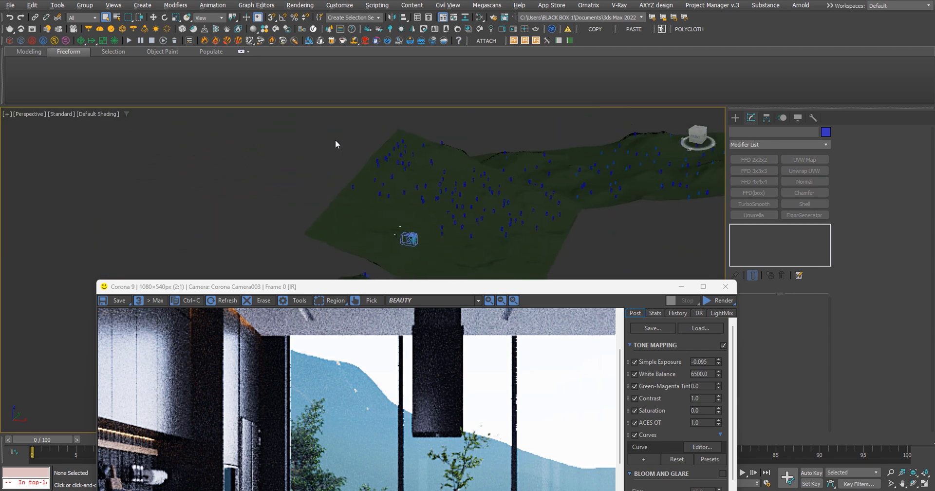
pyautogui.scroll(3, 371, 395)
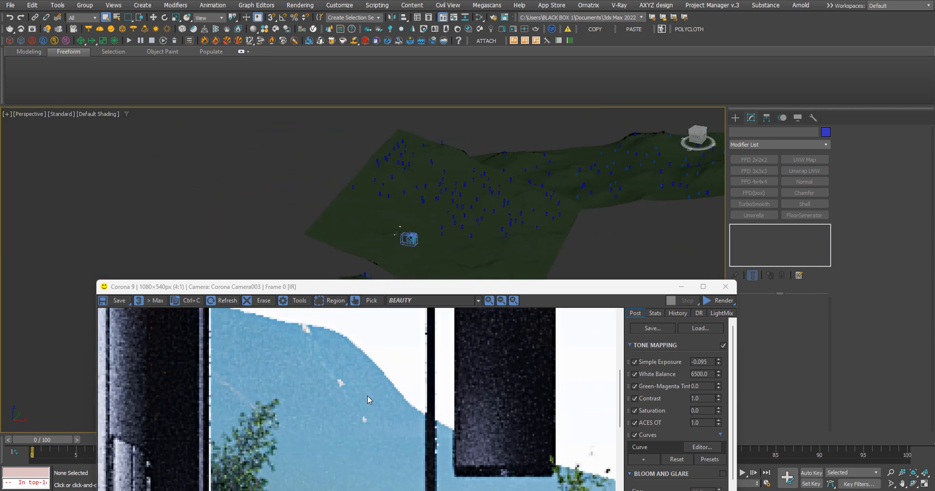
# Select the Plane006 terrain and examine the scattered trees along its ridge.
pyautogui.click(422, 217)
pyautogui.scroll(5, 385, 247)
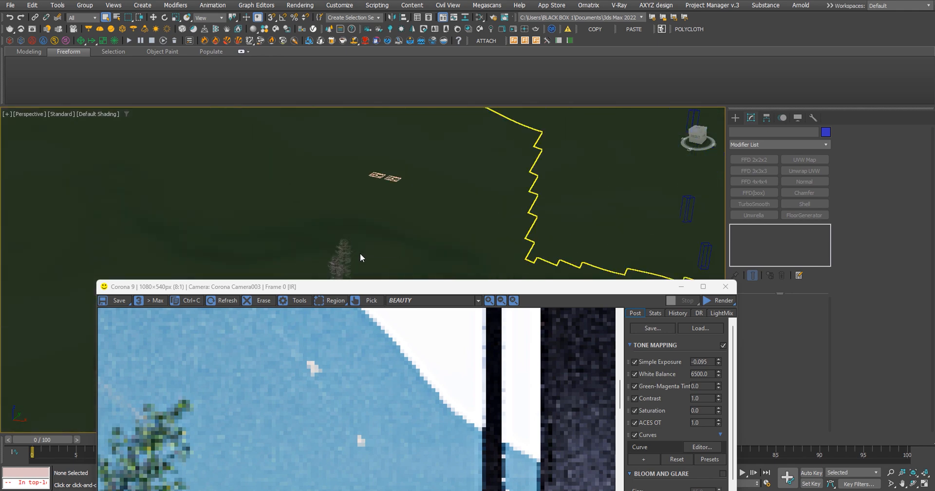
pyautogui.scroll(-8, 360, 253)
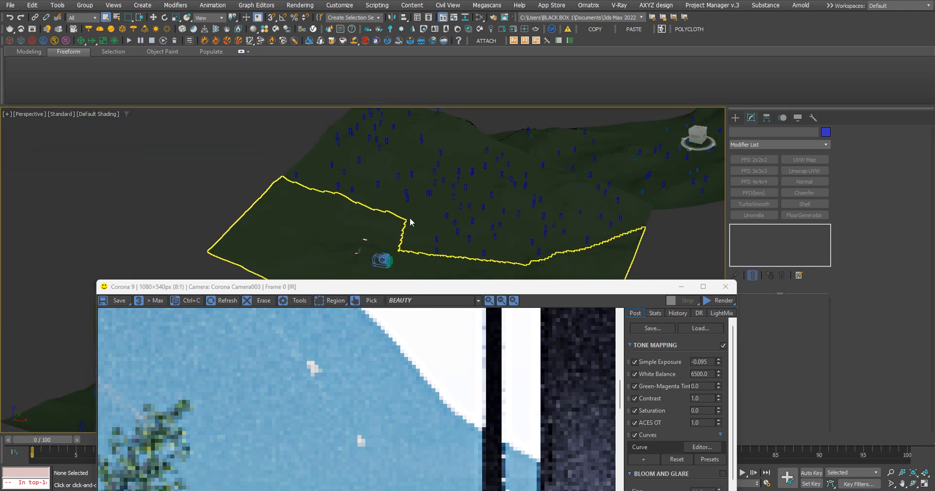
pyautogui.click(465, 143)
pyautogui.scroll(6, 448, 177)
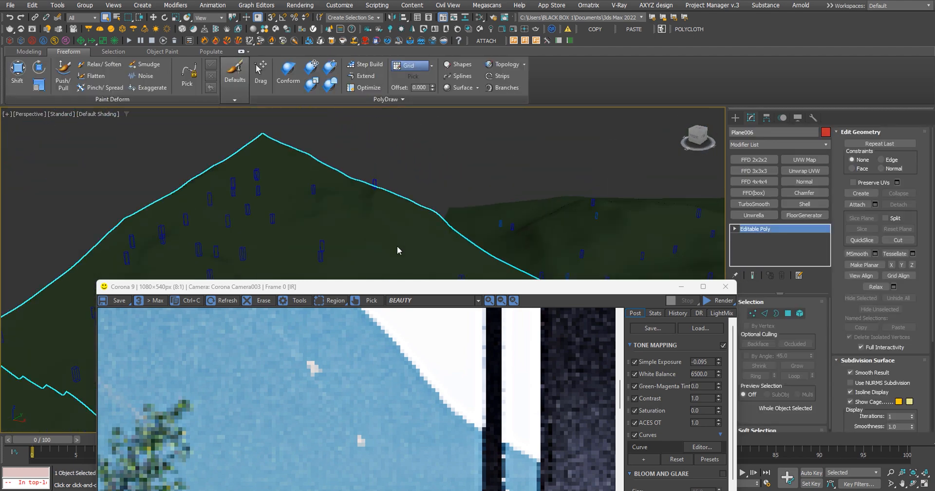
# Examine the ridge line and bright specks on the background hills in the render, close up and in full frame.
pyautogui.moveTo(389, 287); pyautogui.dragTo(446, 100)
pyautogui.scroll(-3, 429, 251)
pyautogui.scroll(2, 405, 193)
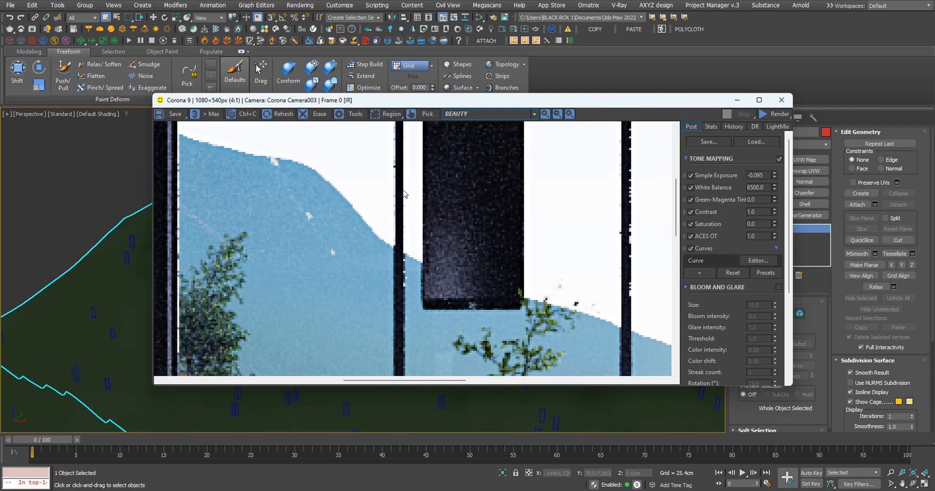
pyautogui.scroll(-1, 310, 177)
pyautogui.scroll(1, 310, 141)
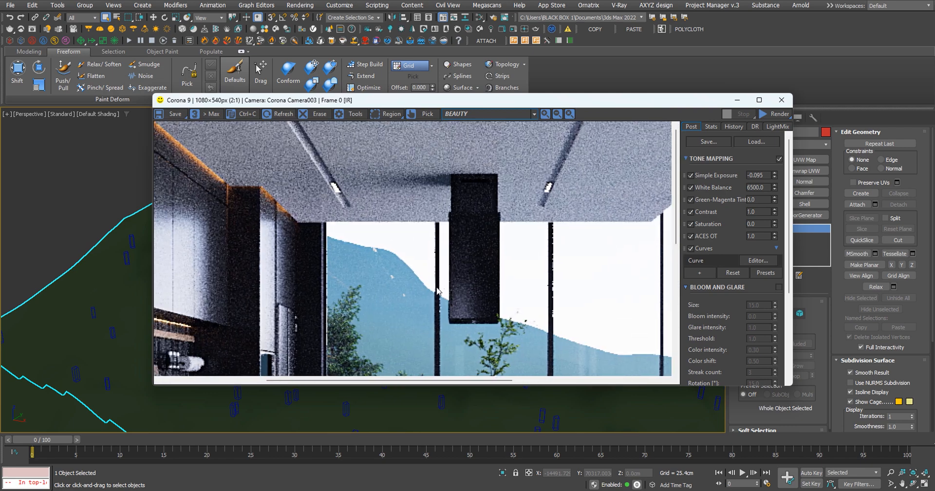
pyautogui.scroll(-1, 384, 191)
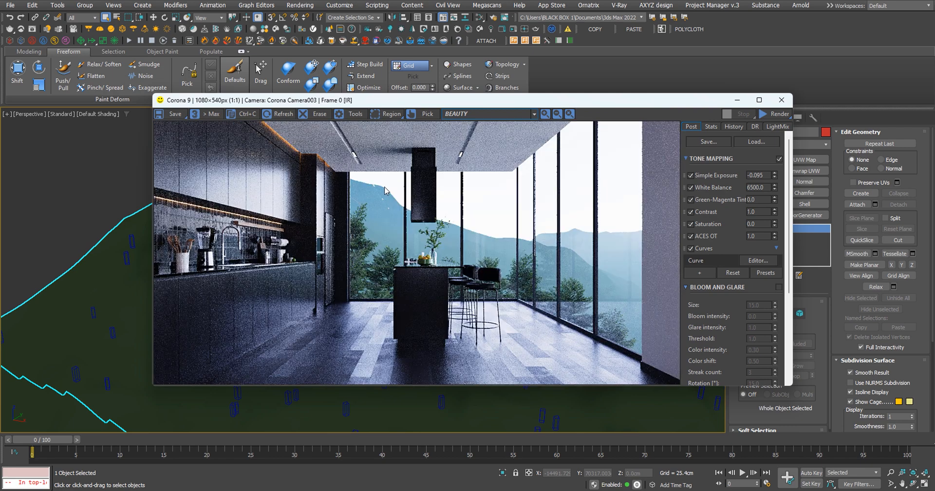
pyautogui.scroll(2, 385, 191)
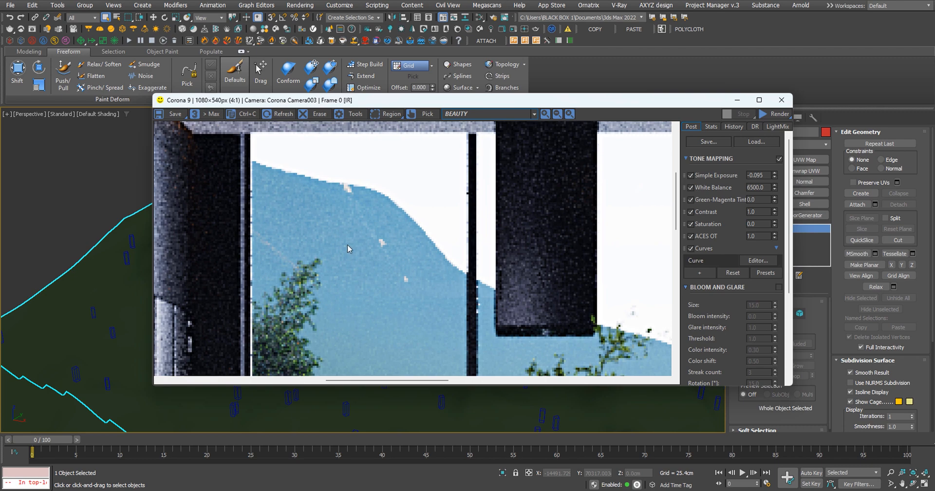
pyautogui.scroll(-2, 417, 245)
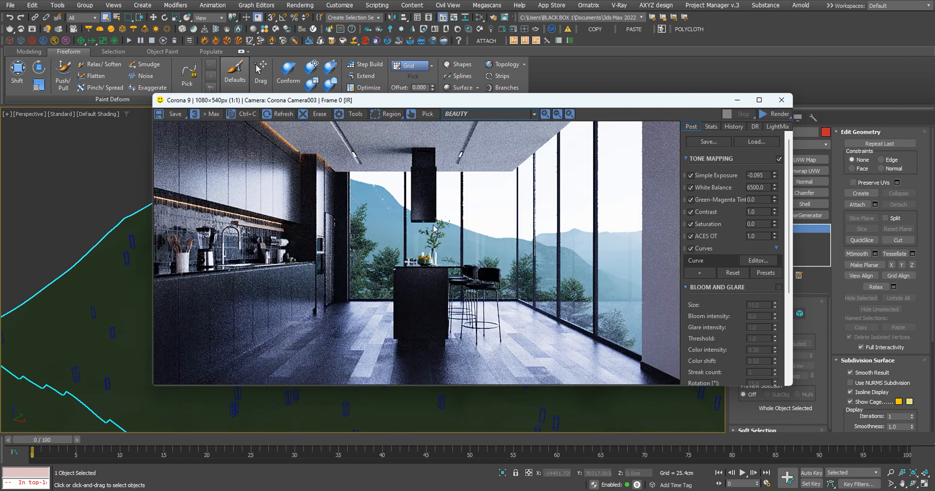
# Start interactive rendering of the Corona Camera003 view from the frame buffer.
pyautogui.moveTo(576, 103); pyautogui.dragTo(39, 197)
pyautogui.hotkey('alt', 'w')
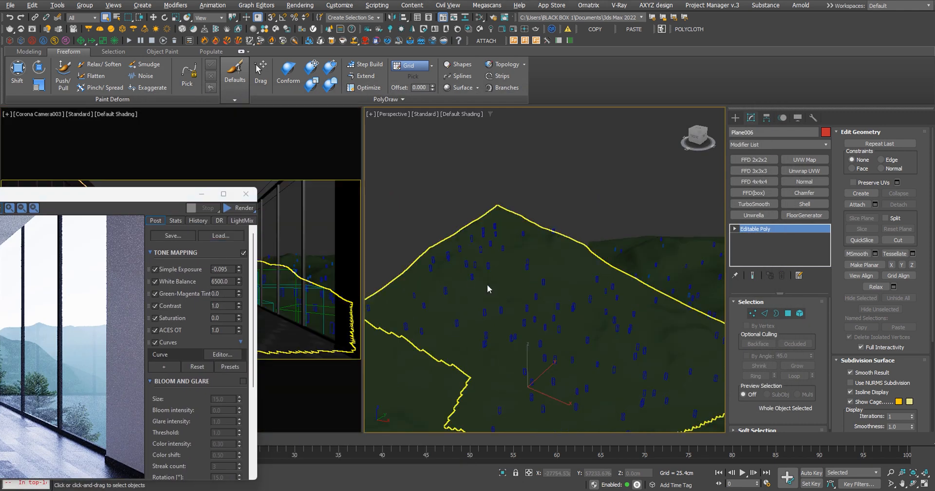
pyautogui.hotkey('alt', 'w')
pyautogui.hotkey('alt', 'w')
pyautogui.hotkey('alt', 'w')
pyautogui.moveTo(181, 201); pyautogui.dragTo(604, 124)
pyautogui.click(664, 136)
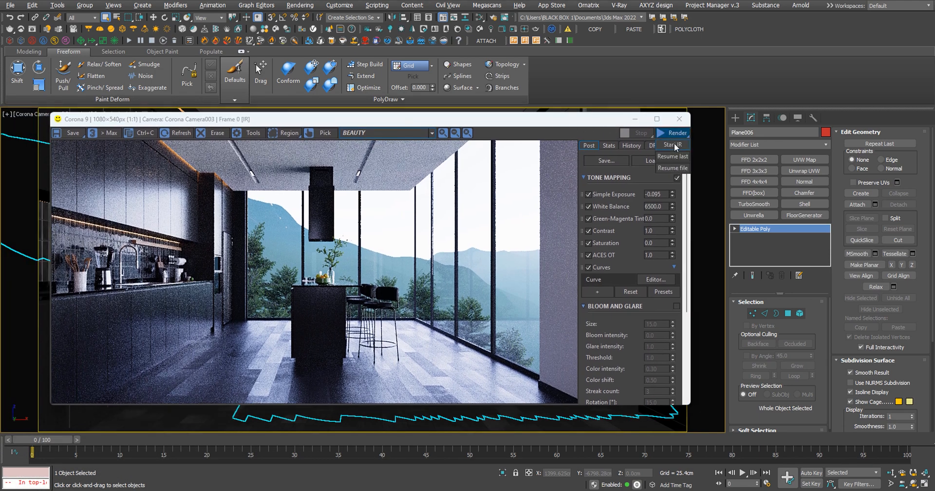
pyautogui.click(672, 145)
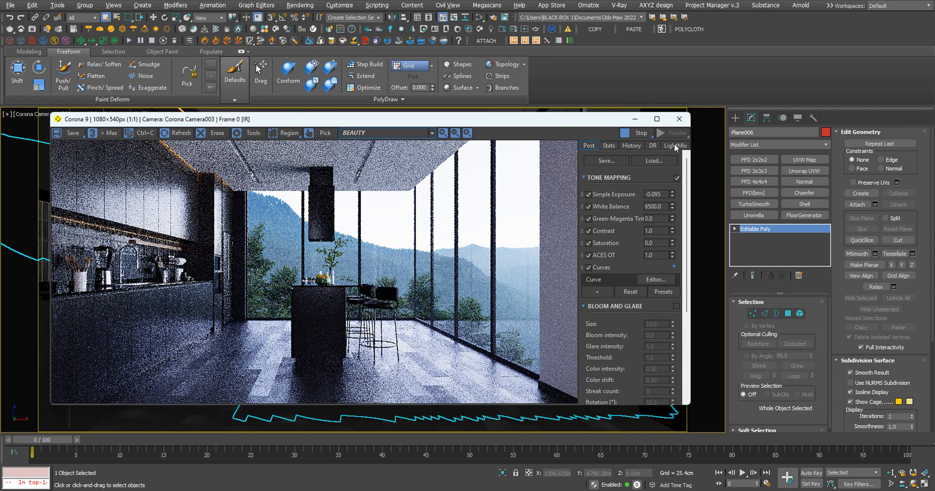
pyautogui.click(26, 358)
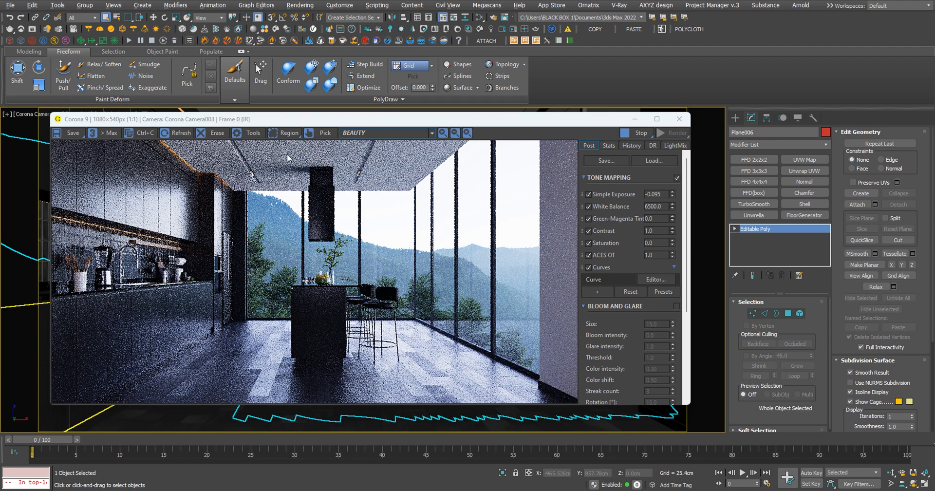
pyautogui.moveTo(215, 176); pyautogui.dragTo(432, 203)
pyautogui.press('Escape')
pyautogui.moveTo(250, 189)
pyautogui.mouseDown()
pyautogui.moveTo(375, 244)
pyautogui.moveTo(455, 256)
pyautogui.moveTo(538, 307)
pyautogui.mouseUp()
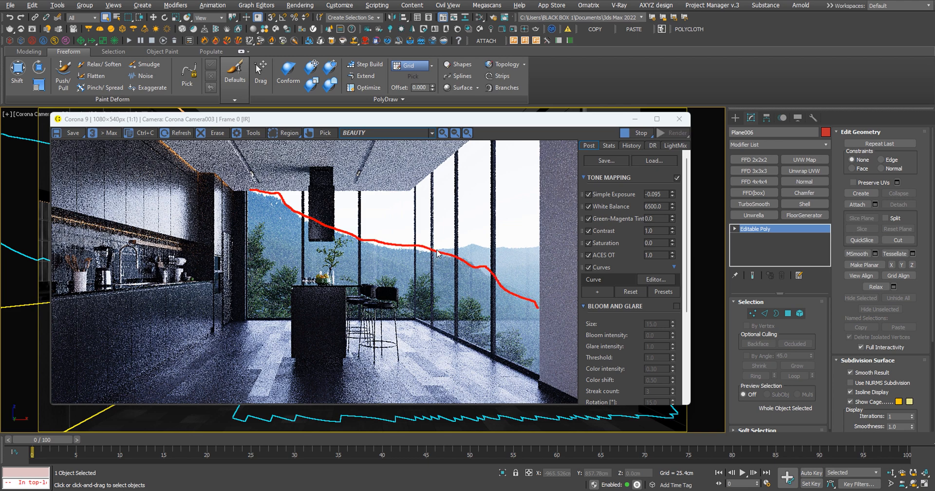
pyautogui.moveTo(435, 249); pyautogui.dragTo(540, 250)
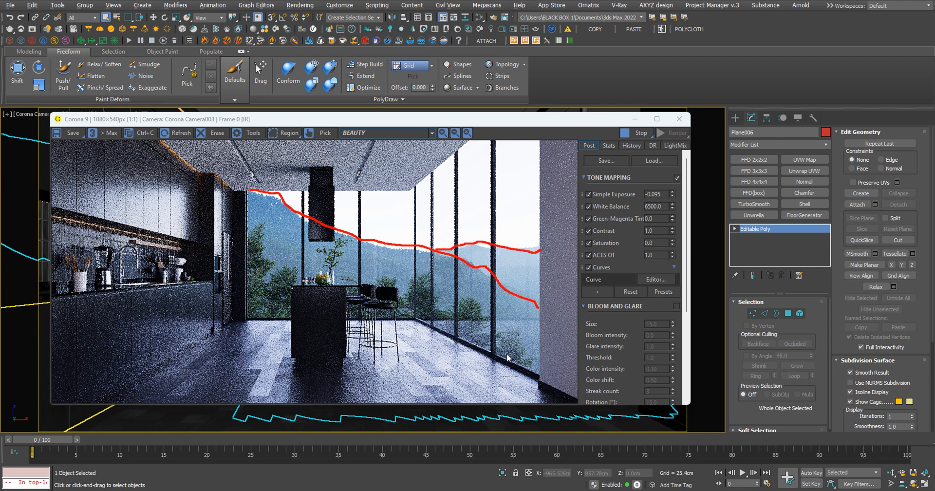
pyautogui.moveTo(244, 223)
pyautogui.mouseDown()
pyautogui.moveTo(284, 275)
pyautogui.moveTo(433, 291)
pyautogui.moveTo(538, 359)
pyautogui.mouseUp()
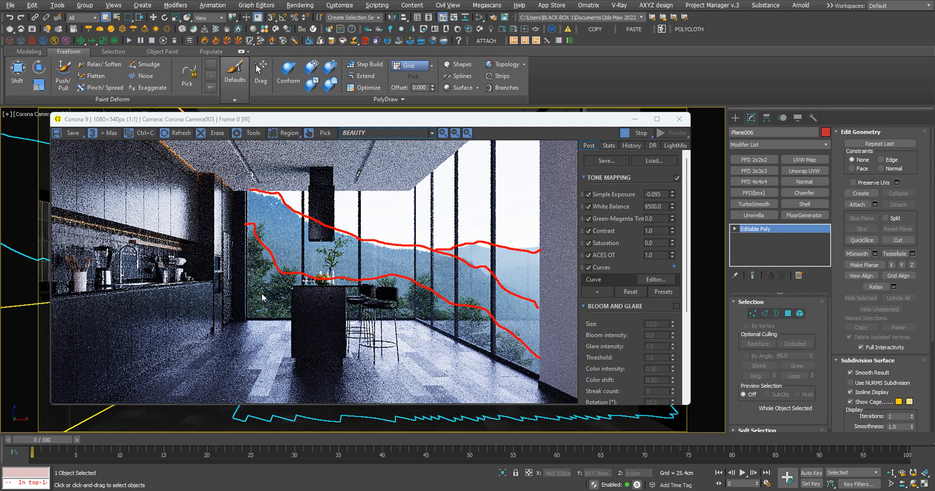
pyautogui.moveTo(261, 291)
pyautogui.mouseDown()
pyautogui.moveTo(274, 306)
pyautogui.moveTo(283, 303)
pyautogui.mouseUp()
pyautogui.moveTo(360, 264)
pyautogui.mouseDown()
pyautogui.moveTo(364, 254)
pyautogui.moveTo(371, 267)
pyautogui.mouseUp()
pyautogui.moveTo(510, 262); pyautogui.dragTo(519, 276)
pyautogui.moveTo(376, 341)
pyautogui.mouseDown()
pyautogui.moveTo(379, 363)
pyautogui.moveTo(395, 343)
pyautogui.moveTo(398, 378)
pyautogui.mouseUp()
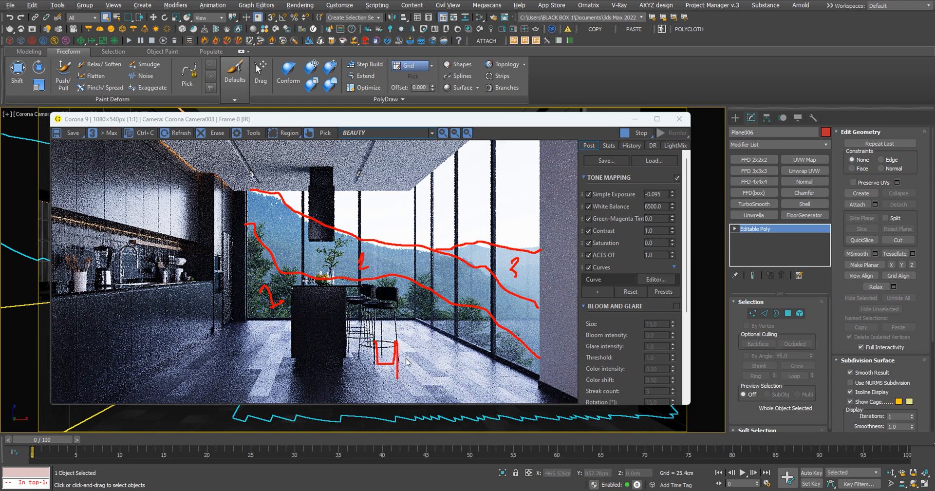
pyautogui.hotkey('ctrl', 'z')
pyautogui.hotkey('ctrl', 'z')
pyautogui.hotkey('ctrl', 'z')
pyautogui.press('Escape')
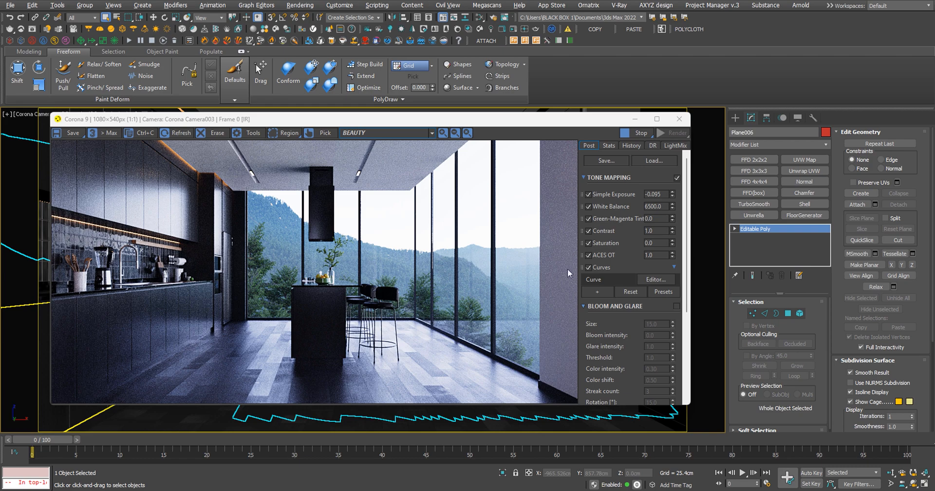
# Maximize the frame buffer, expand the Sharpening/Blurring settings and toggle the effect to compare its influence on the wall cabinets.
pyautogui.moveTo(491, 124); pyautogui.dragTo(524, 1)
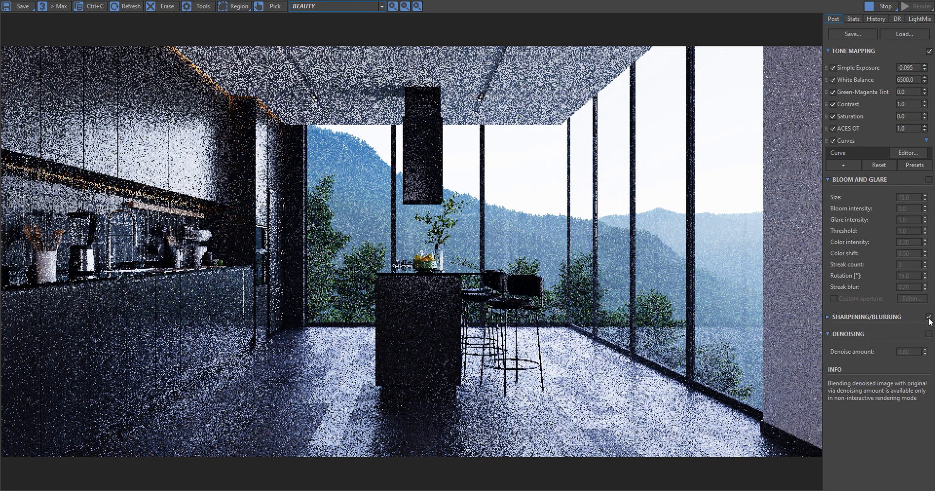
pyautogui.click(827, 316)
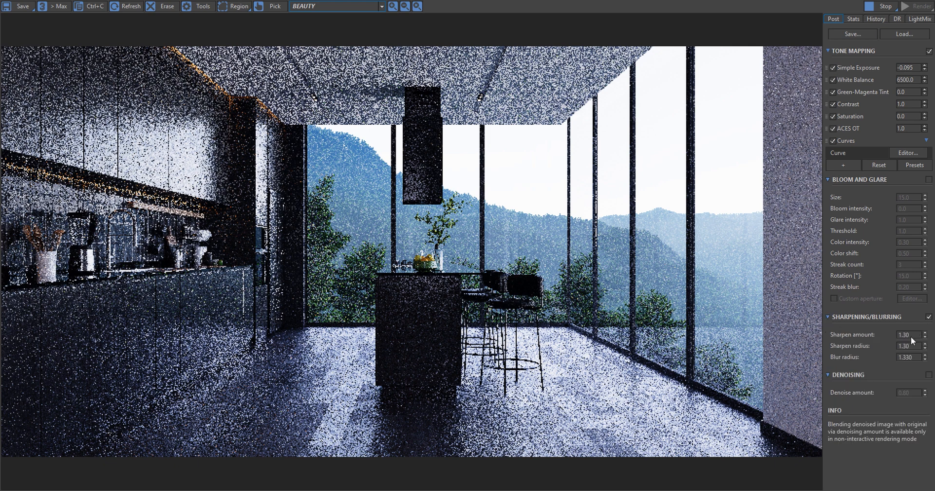
pyautogui.scroll(5, 169, 179)
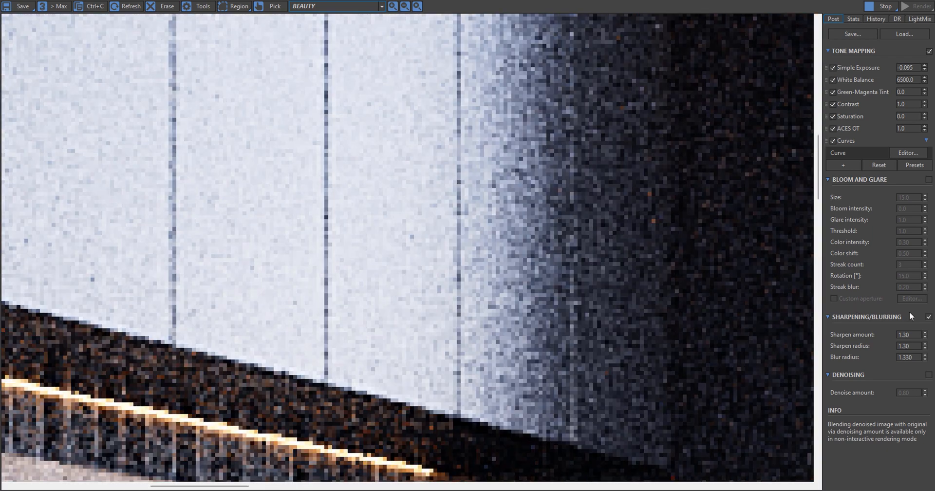
pyautogui.click(928, 317)
pyautogui.click(928, 317)
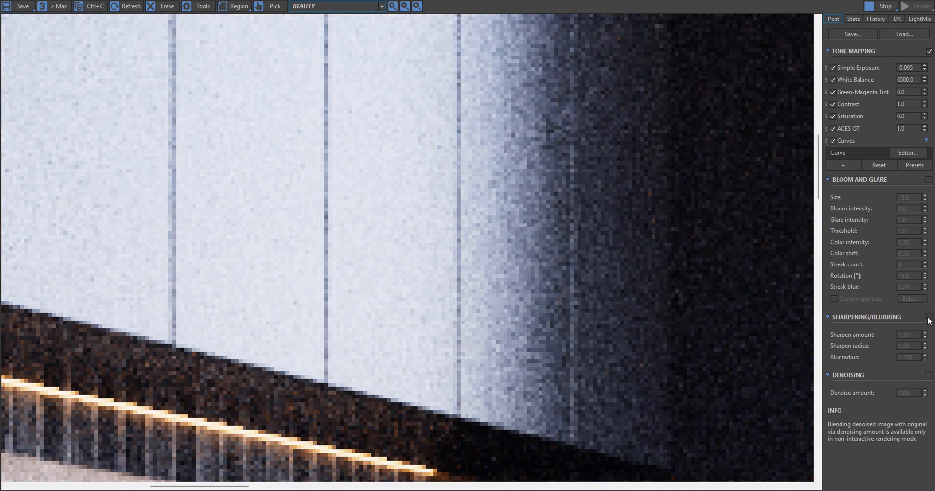
# Compare the sharpening/blurring effect on and off close up on the wall cabinet edges, leaving it enabled.
pyautogui.scroll(2, 195, 296)
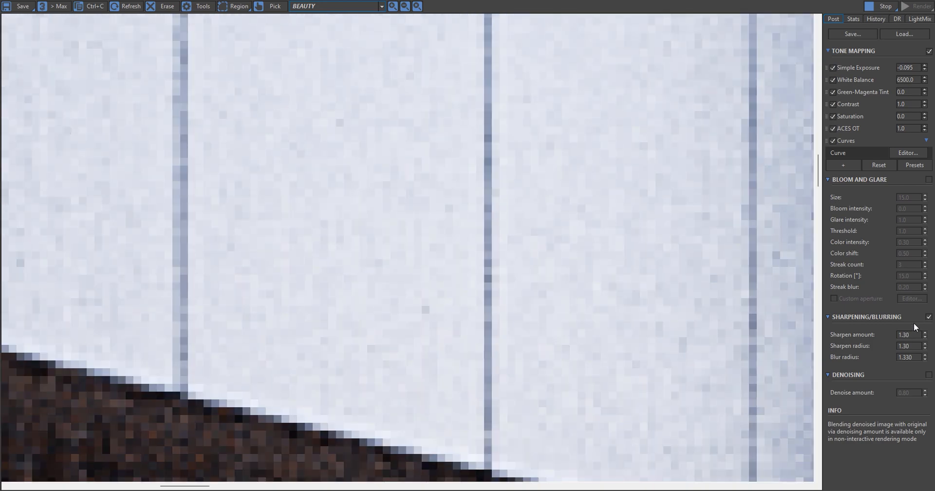
pyautogui.click(929, 317)
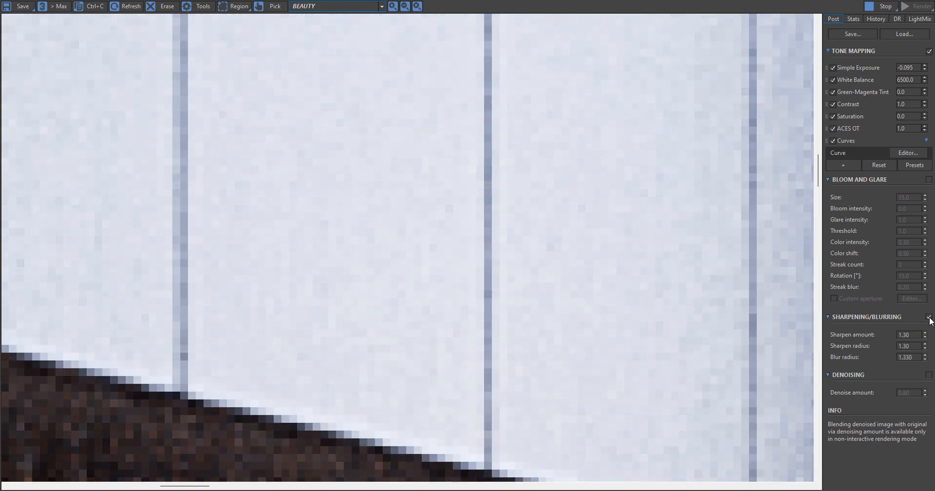
pyautogui.click(928, 316)
pyautogui.scroll(-4, 279, 225)
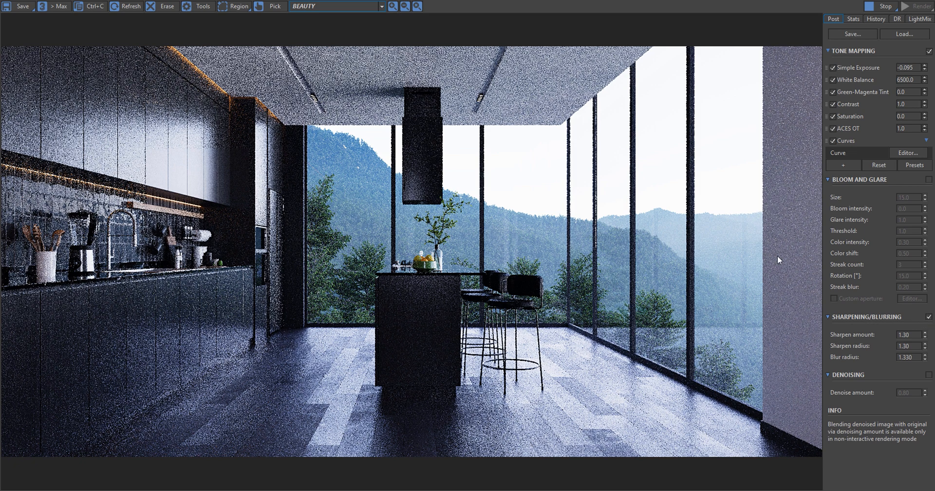
# Enable Bloom and Glare for the render and check the ceiling spotlights and hillside up close.
pyautogui.click(928, 180)
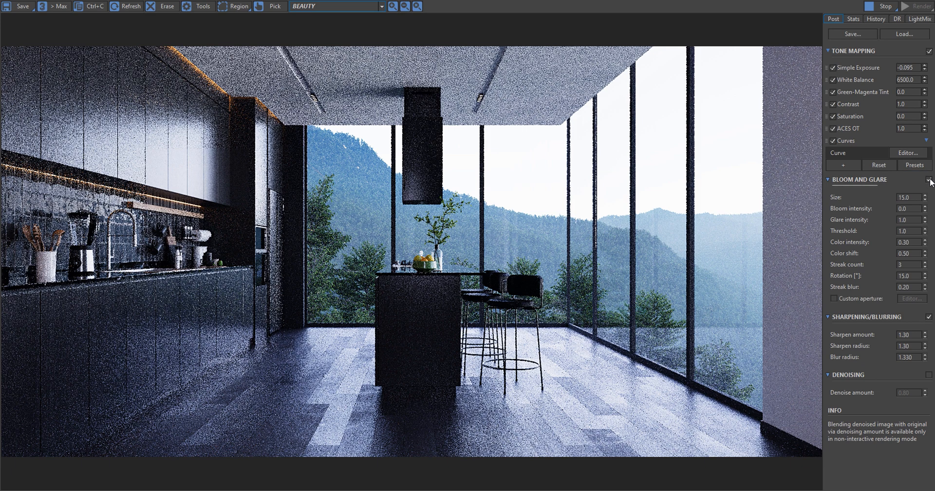
pyautogui.scroll(5, 309, 94)
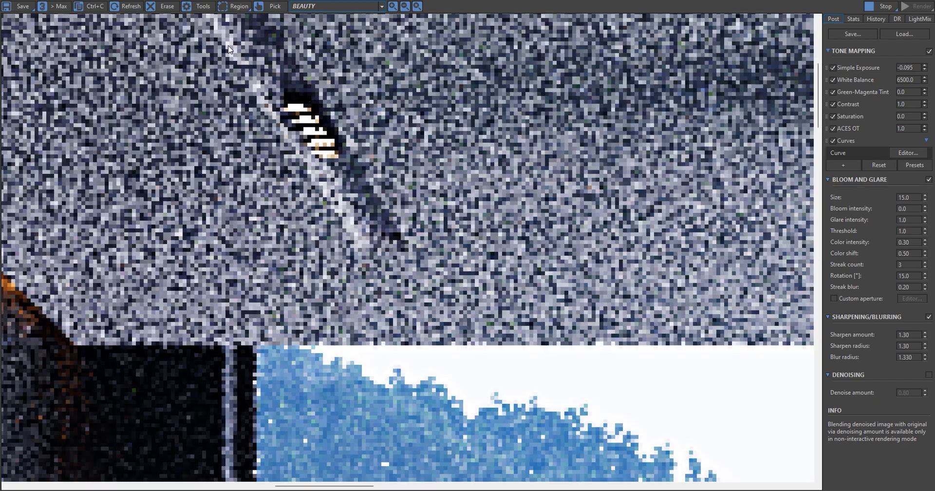
pyautogui.scroll(-5, 309, 98)
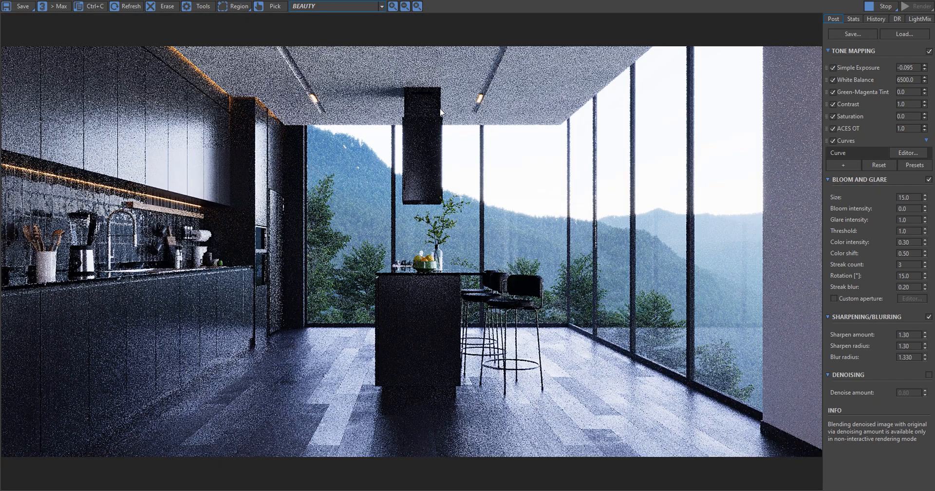
pyautogui.scroll(2, 345, 145)
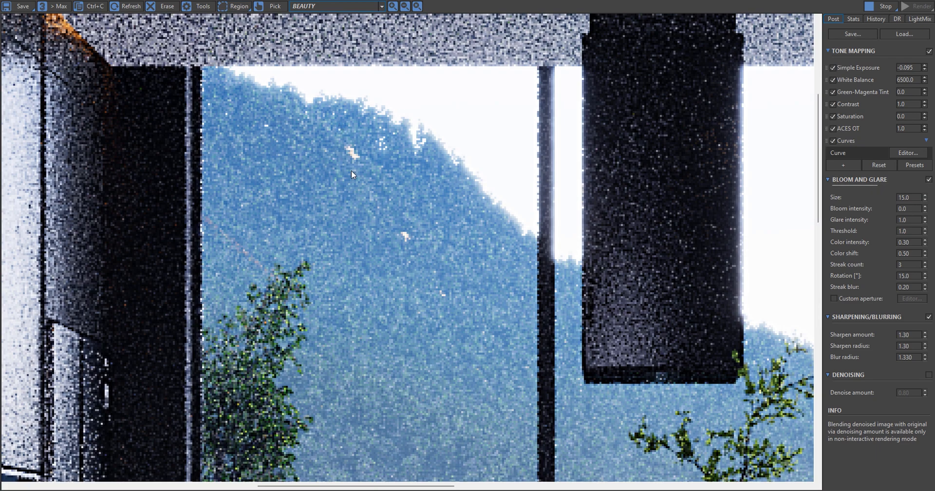
pyautogui.scroll(-2, 424, 241)
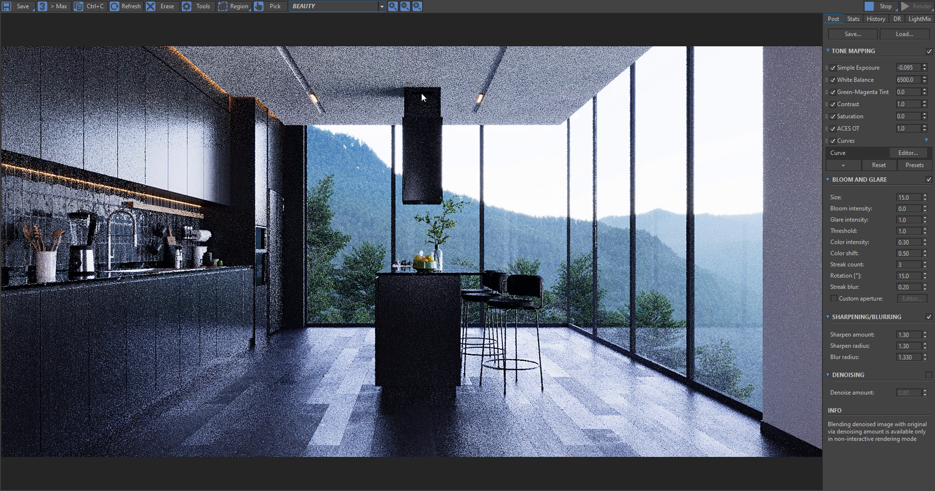
# Examine the glare around the ceiling spotlights, range hood and windows in the render, close up and in full frame.
pyautogui.scroll(4, 421, 95)
pyautogui.scroll(-4, 424, 98)
pyautogui.scroll(2, 427, 100)
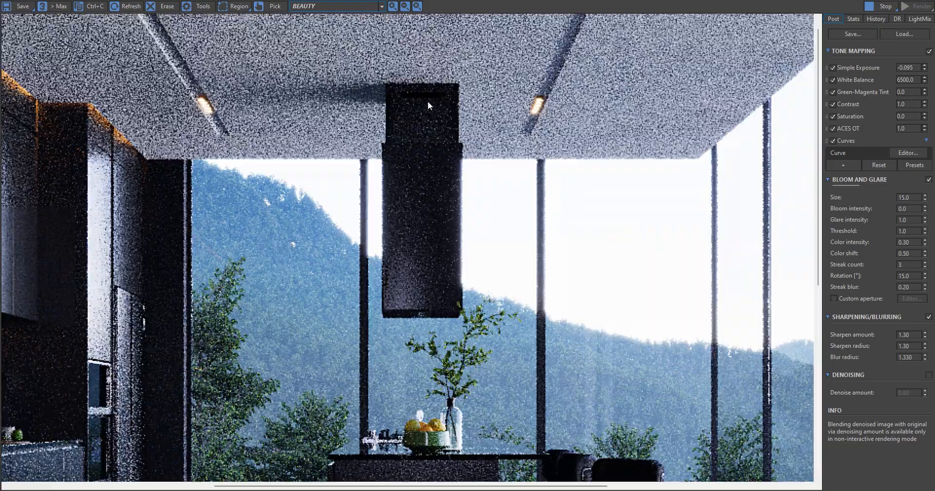
pyautogui.scroll(-2, 428, 101)
pyautogui.scroll(2, 432, 111)
pyautogui.scroll(-2, 430, 115)
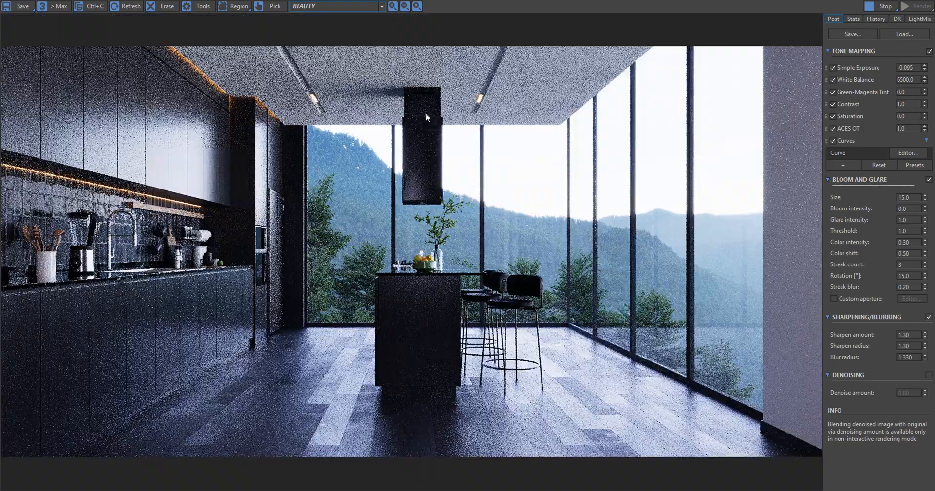
pyautogui.scroll(2, 426, 115)
pyautogui.scroll(-2, 422, 105)
pyautogui.scroll(2, 431, 128)
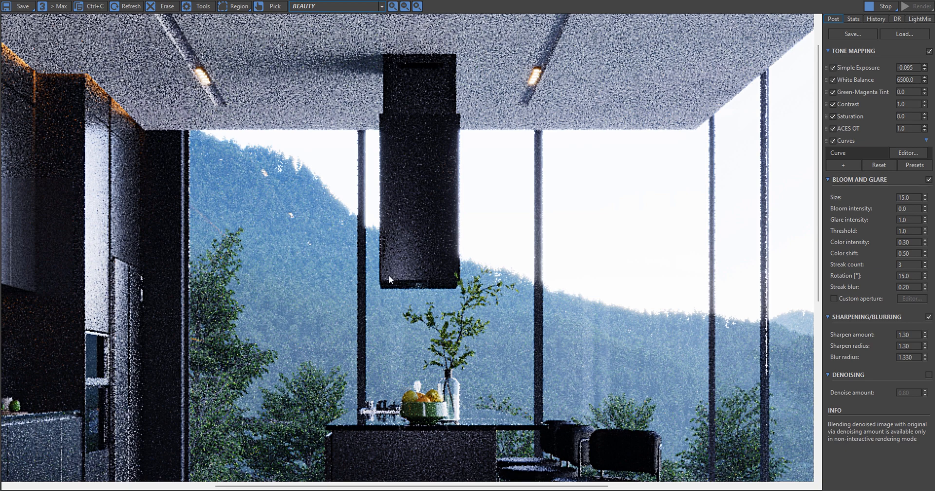
pyautogui.scroll(-1, 412, 274)
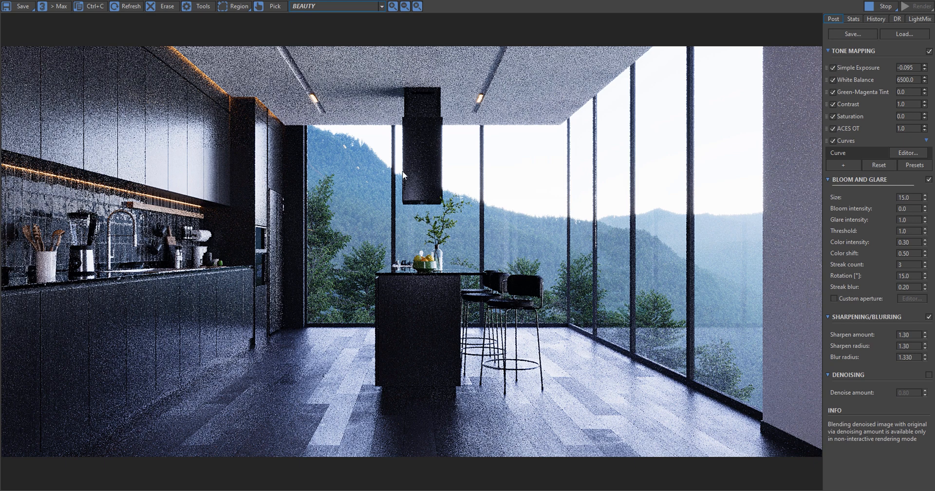
# Stop the interactive rendering and inspect the range hood area of the kitchen image.
pyautogui.click(880, 8)
pyautogui.scroll(4, 425, 124)
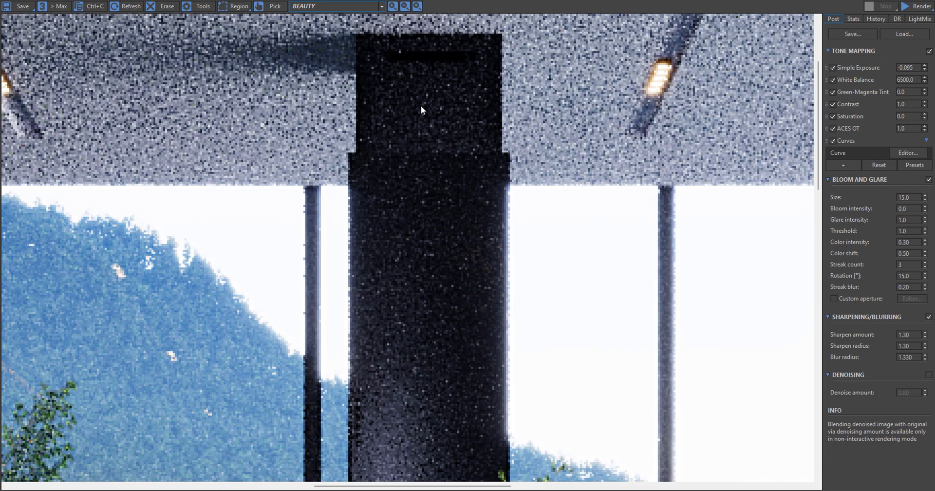
pyautogui.scroll(-4, 421, 105)
pyautogui.scroll(4, 433, 120)
pyautogui.scroll(-3, 425, 138)
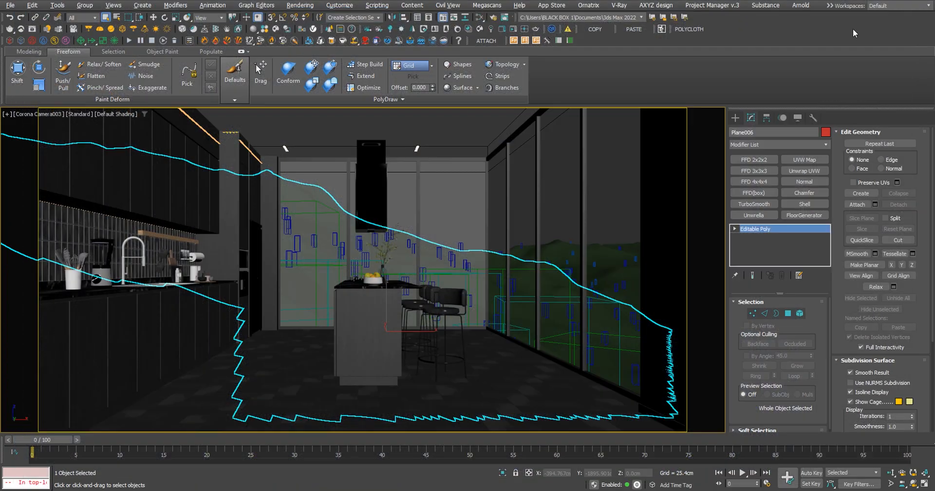
# Deselect the terrain, bring the perspective view up beside the camera view and select the rectangular Corona light at the wall opening.
pyautogui.click(428, 125)
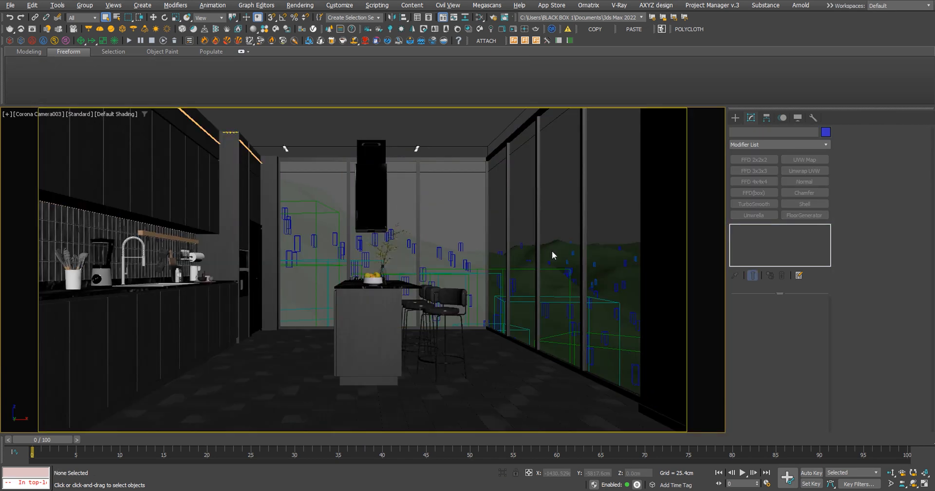
pyautogui.hotkey('alt', 'w')
pyautogui.scroll(15, 491, 276)
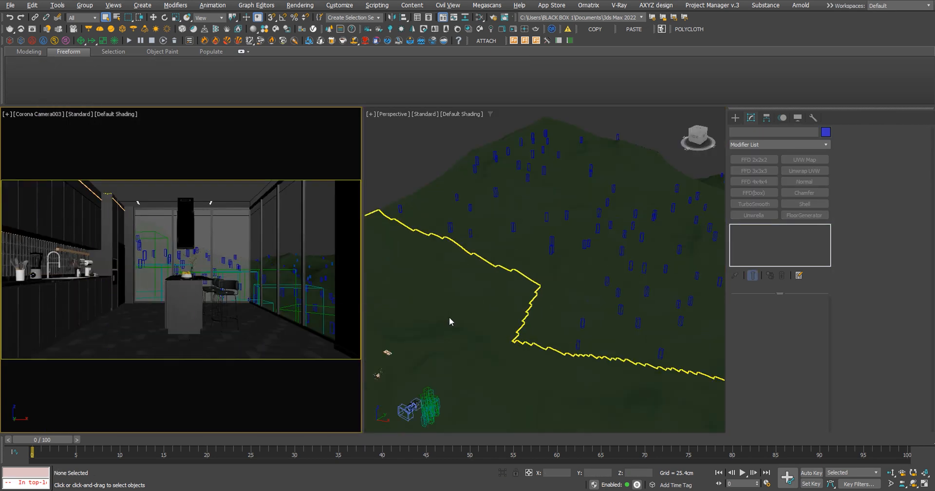
pyautogui.scroll(10, 541, 241)
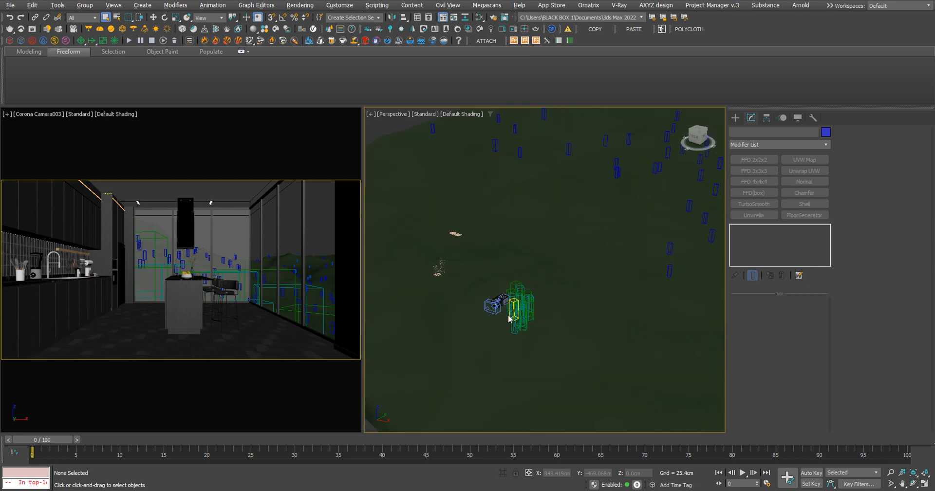
pyautogui.scroll(5, 402, 230)
pyautogui.click(477, 246)
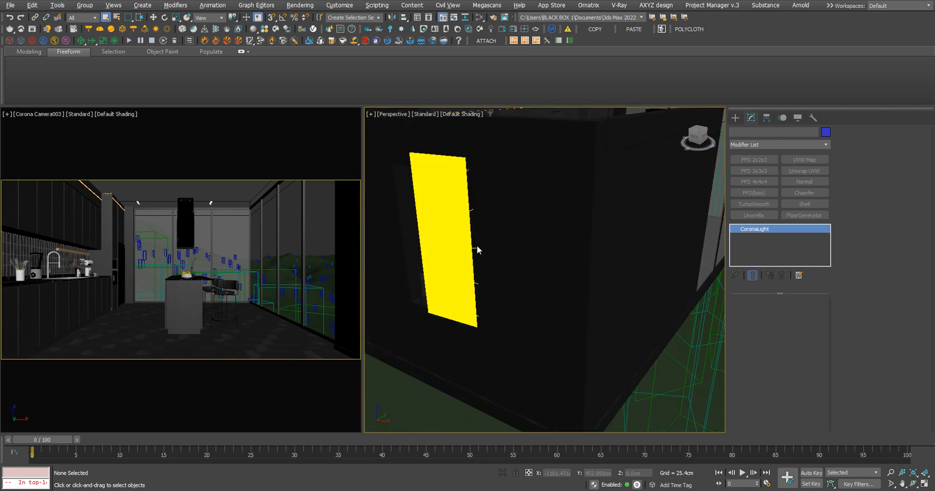
pyautogui.scroll(-3, 477, 246)
pyautogui.click(501, 29)
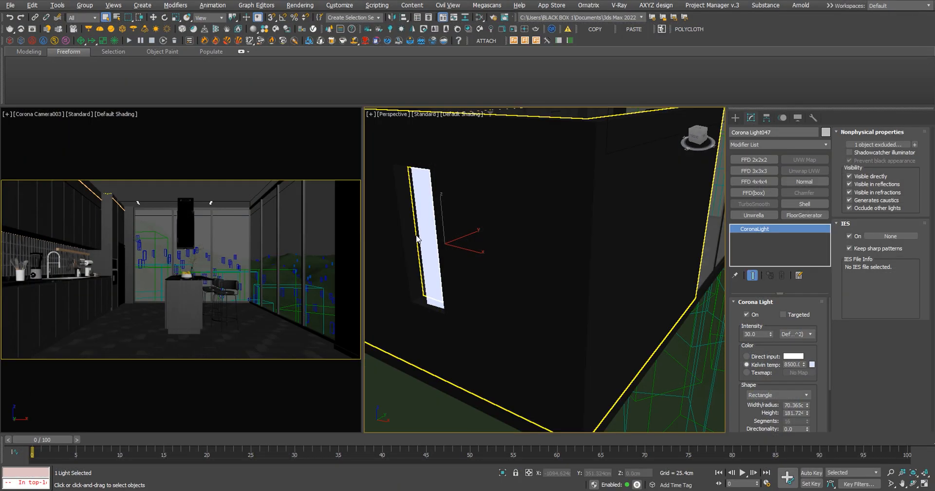
pyautogui.keyDown('alt'); pyautogui.moveTo(417, 239); pyautogui.dragTo(511, 296, button='middle'); pyautogui.keyUp('alt')
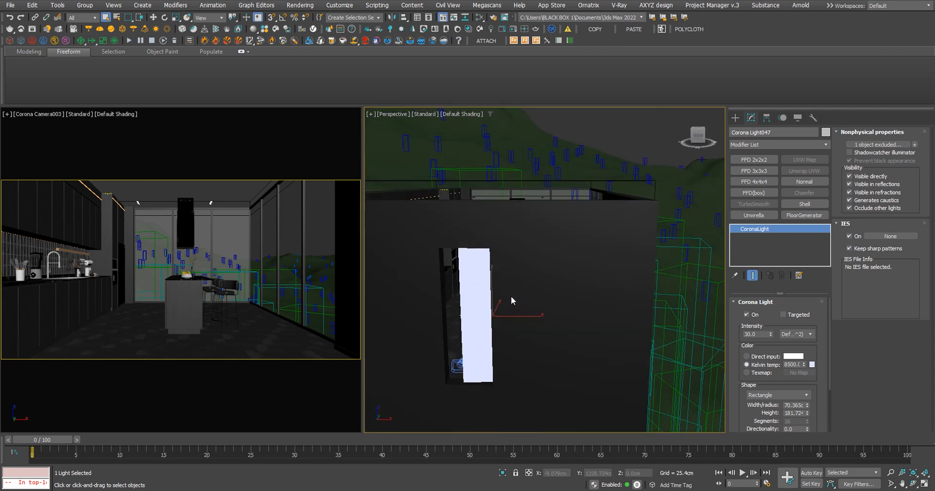
# Reopen the frame buffer and examine the hood, island and window view in the stopped render at several zoom levels.
pyautogui.click(501, 31)
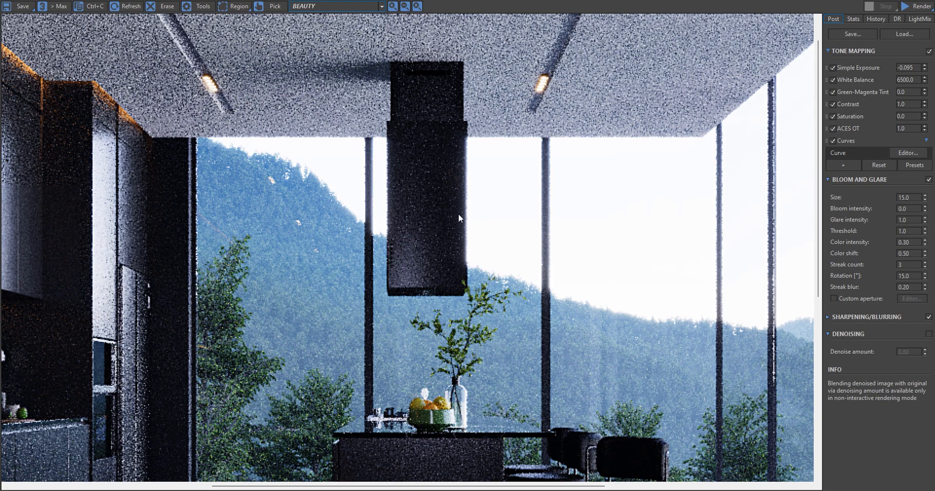
pyautogui.scroll(-2, 458, 213)
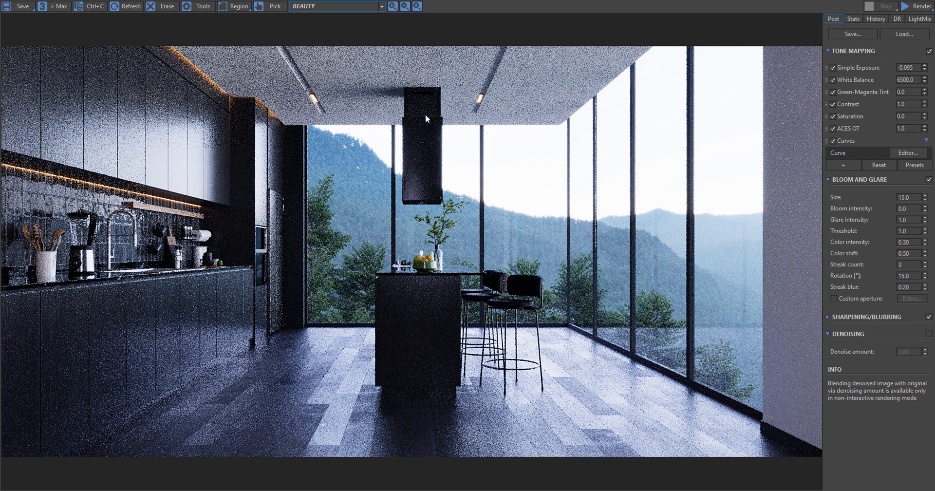
pyautogui.scroll(2, 423, 119)
pyautogui.scroll(-2, 428, 142)
pyautogui.scroll(4, 427, 144)
pyautogui.scroll(-4, 426, 161)
pyautogui.scroll(2, 425, 183)
pyautogui.scroll(-2, 425, 190)
pyautogui.scroll(2, 422, 187)
pyautogui.scroll(-1, 422, 188)
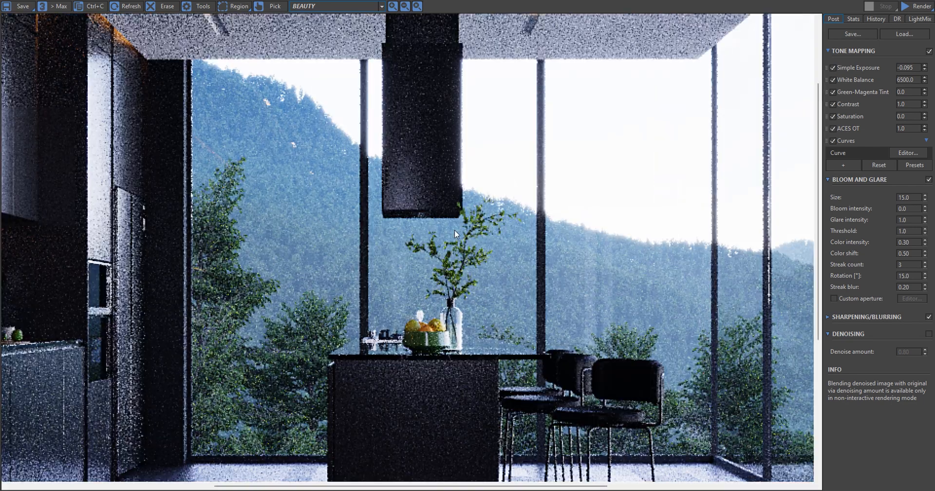
pyautogui.scroll(-2, 416, 198)
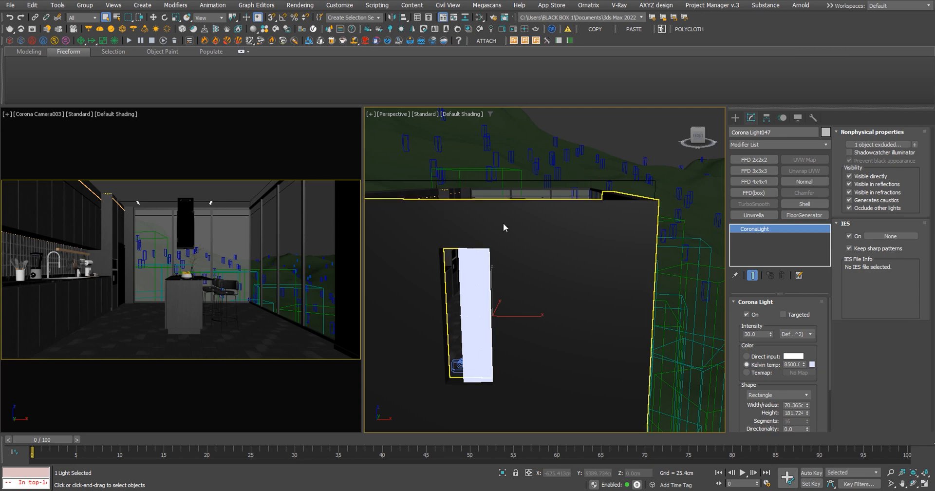
# Maximize the perspective view and look down into the kitchen from above.
pyautogui.keyDown('alt'); pyautogui.moveTo(503, 223); pyautogui.dragTo(556, 326, button='middle'); pyautogui.keyUp('alt')
pyautogui.hotkey('alt', 'w')
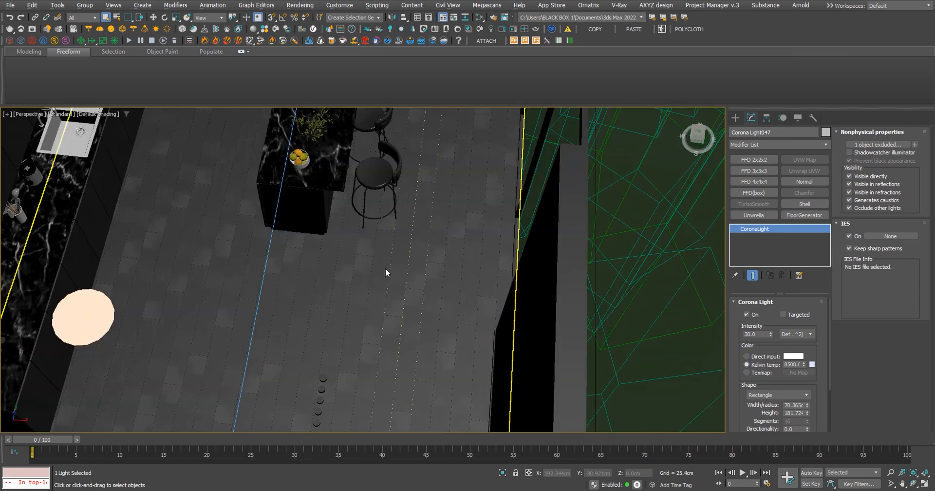
pyautogui.keyDown('alt'); pyautogui.moveTo(385, 268); pyautogui.dragTo(476, 109, button='middle'); pyautogui.keyUp('alt')
pyautogui.scroll(-4, 404, 277)
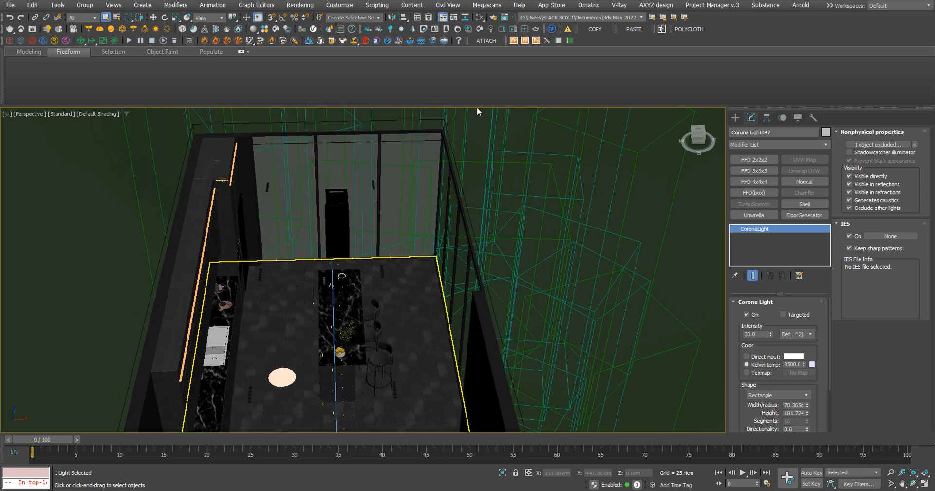
# Open the Slate Material Editor and bring the node graph of Material #75 into view beside the viewport.
pyautogui.click(482, 21)
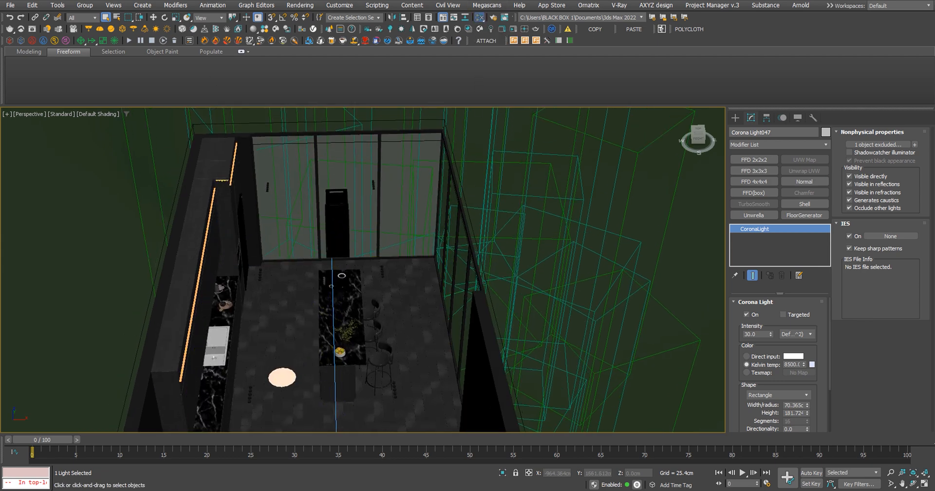
pyautogui.moveTo(0, 78); pyautogui.dragTo(646, 72)
pyautogui.scroll(-3, 393, 240)
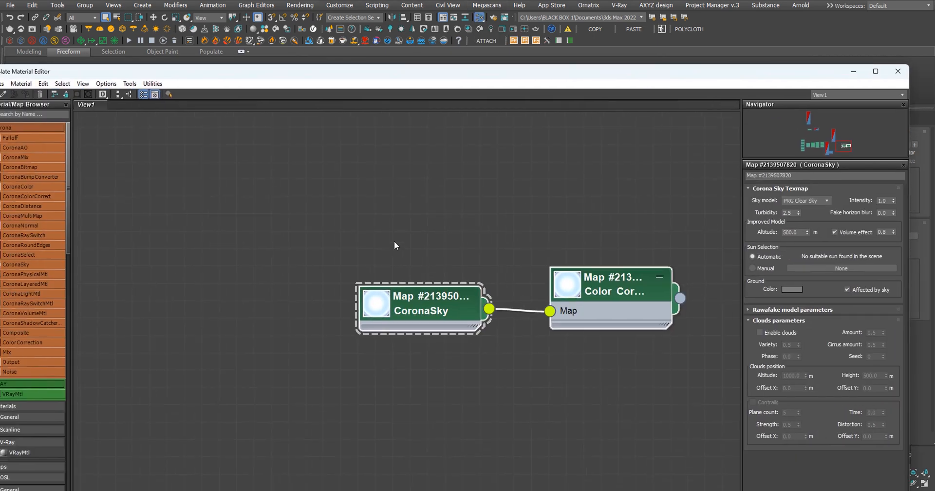
pyautogui.moveTo(375, 244); pyautogui.dragTo(510, 346, button='middle')
pyautogui.scroll(-5, 396, 273)
pyautogui.moveTo(364, 243); pyautogui.dragTo(572, 193, button='middle')
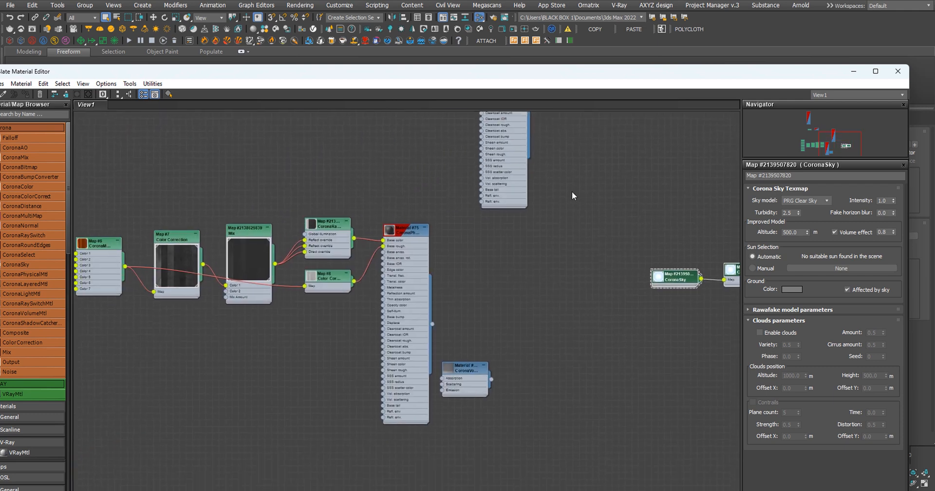
pyautogui.moveTo(422, 73); pyautogui.dragTo(777, 81)
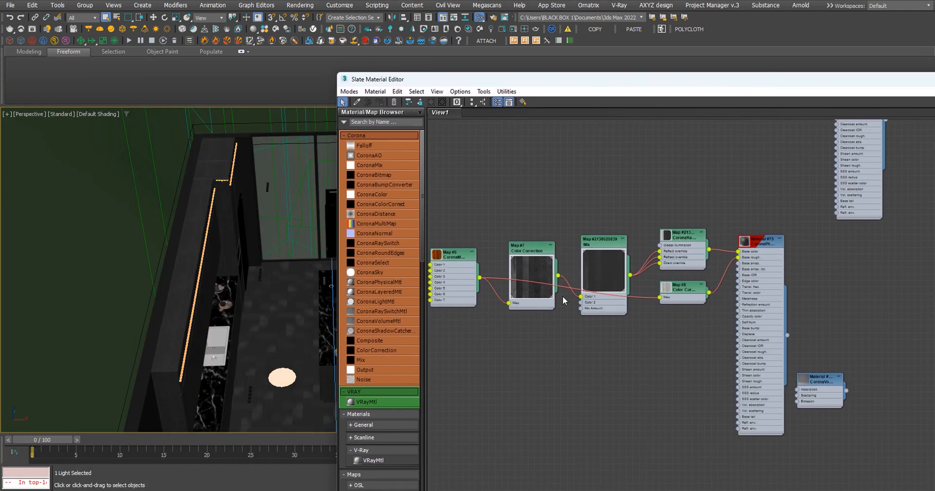
# Examine the node chain of Material #75, from the CoronaBitmap subtextures through the Color Correction and Mix maps to the base color.
pyautogui.scroll(-4, 583, 306)
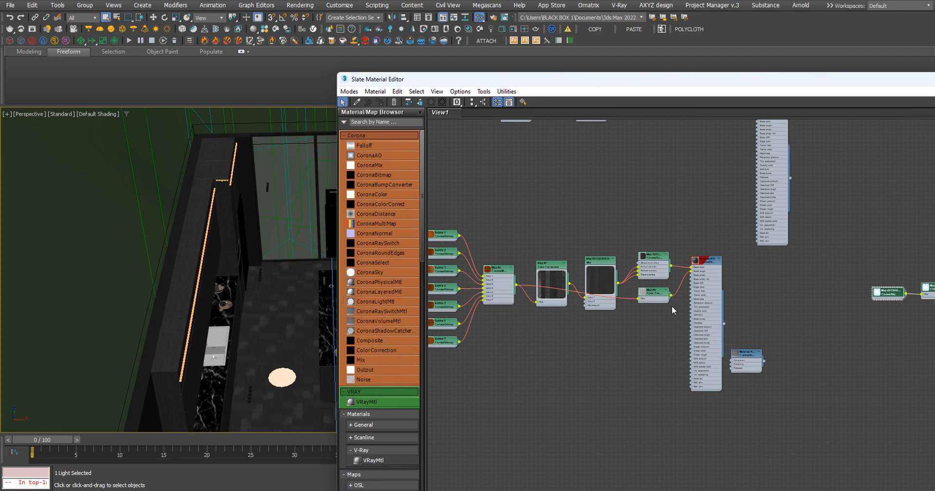
pyautogui.moveTo(584, 88); pyautogui.dragTo(306, 48)
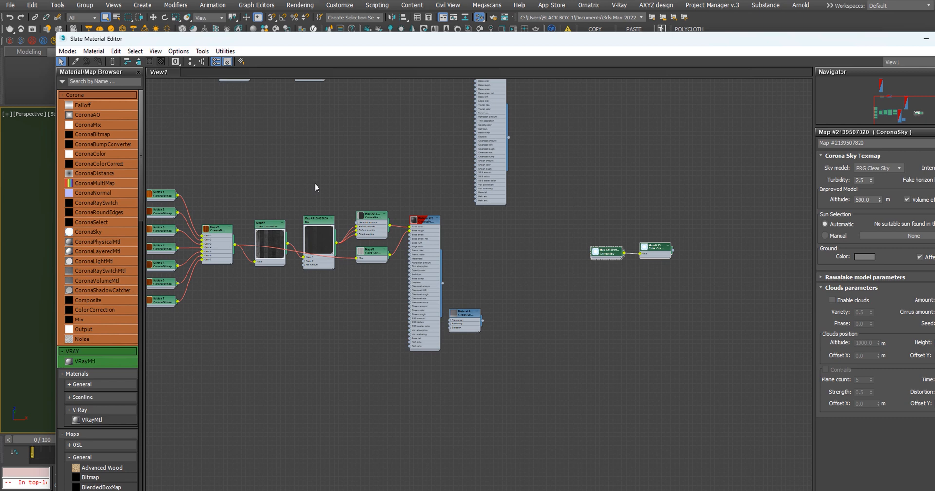
pyautogui.scroll(6, 316, 194)
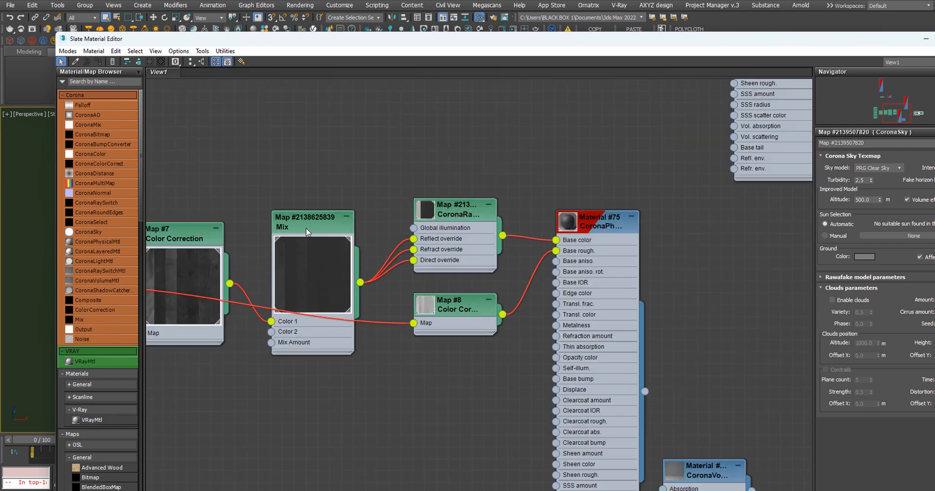
pyautogui.scroll(-2, 327, 242)
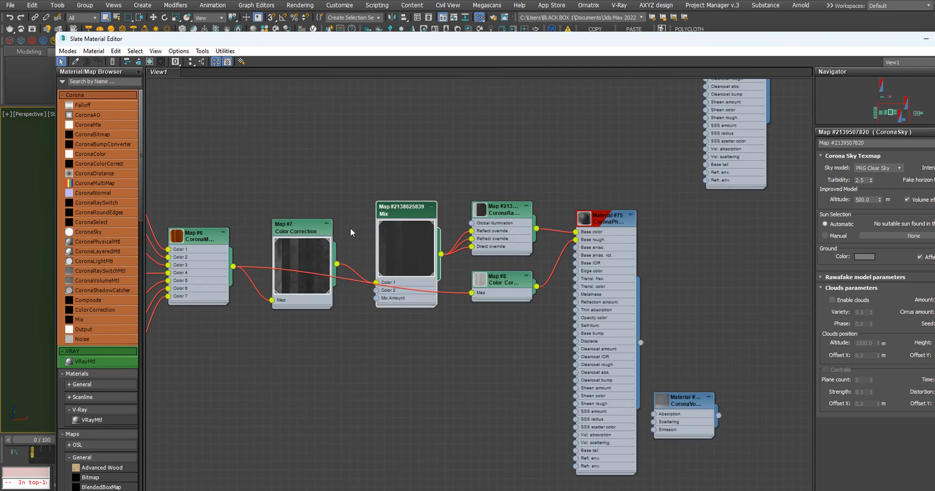
pyautogui.scroll(1, 307, 235)
pyautogui.moveTo(311, 234); pyautogui.dragTo(332, 221)
pyautogui.scroll(-2, 331, 219)
pyautogui.moveTo(331, 219); pyautogui.dragTo(447, 234, button='middle')
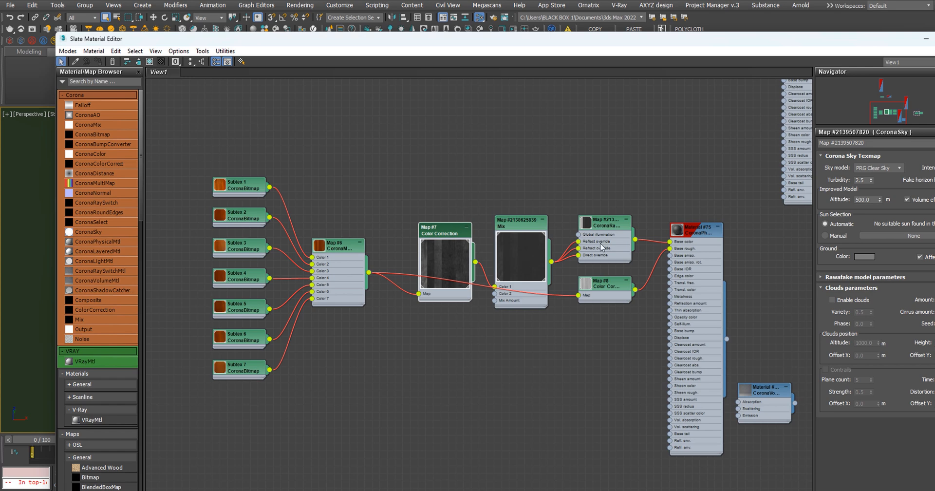
# Open the parameters of the CoronaRaySwitch map feeding Material #75's base color and inspect its global illumination color without changing it.
pyautogui.moveTo(688, 234); pyautogui.dragTo(605, 253, button='middle')
pyautogui.scroll(4, 605, 256)
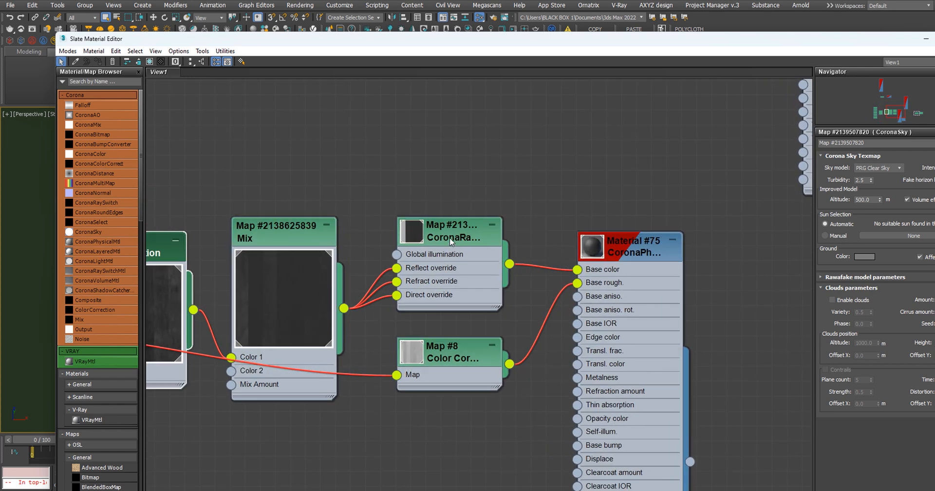
pyautogui.moveTo(449, 238)
pyautogui.mouseDown()
pyautogui.moveTo(443, 217)
pyautogui.moveTo(451, 234)
pyautogui.mouseUp()
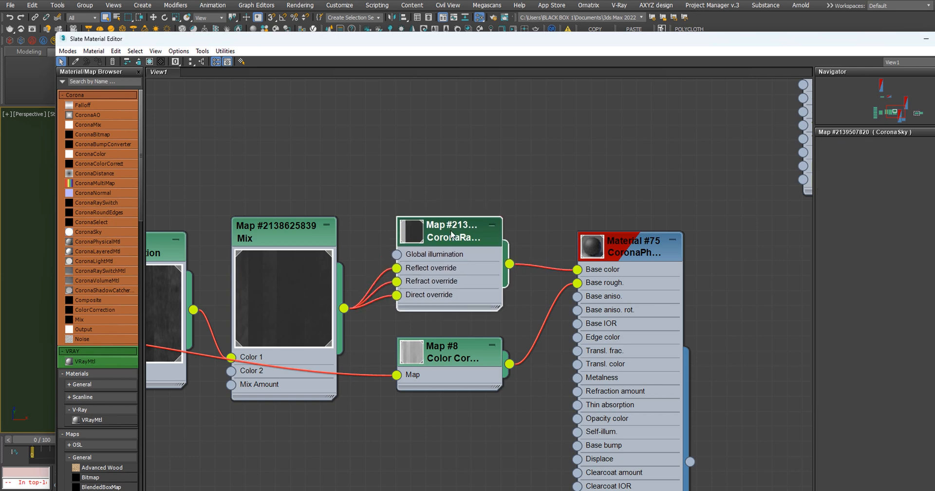
pyautogui.doubleClick(451, 235)
pyautogui.moveTo(614, 41); pyautogui.dragTo(570, 24)
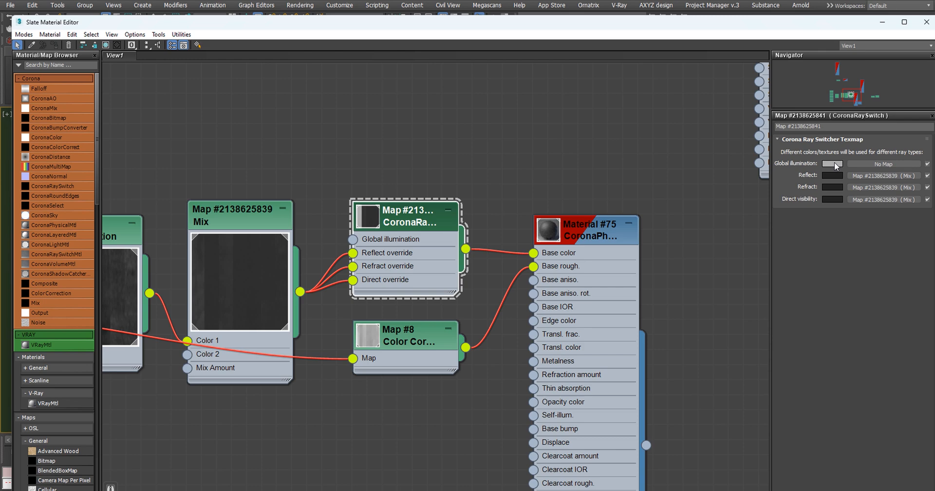
pyautogui.click(835, 164)
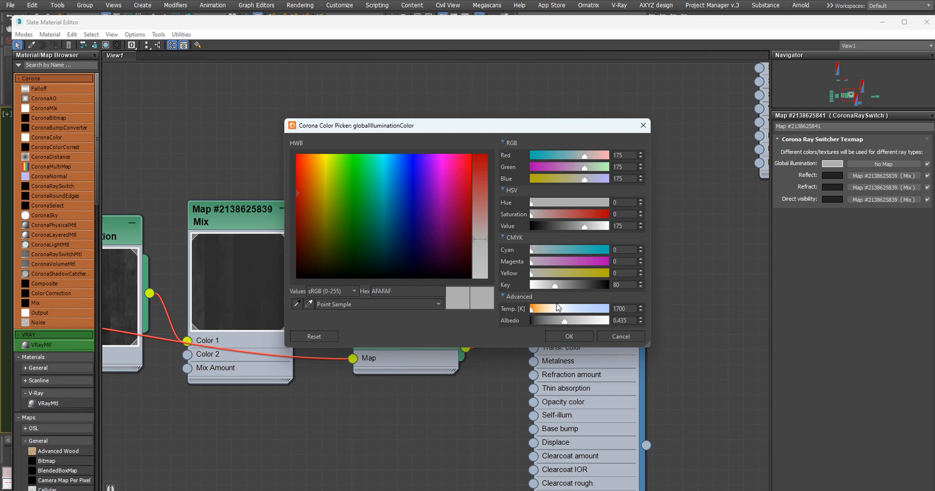
pyautogui.click(577, 335)
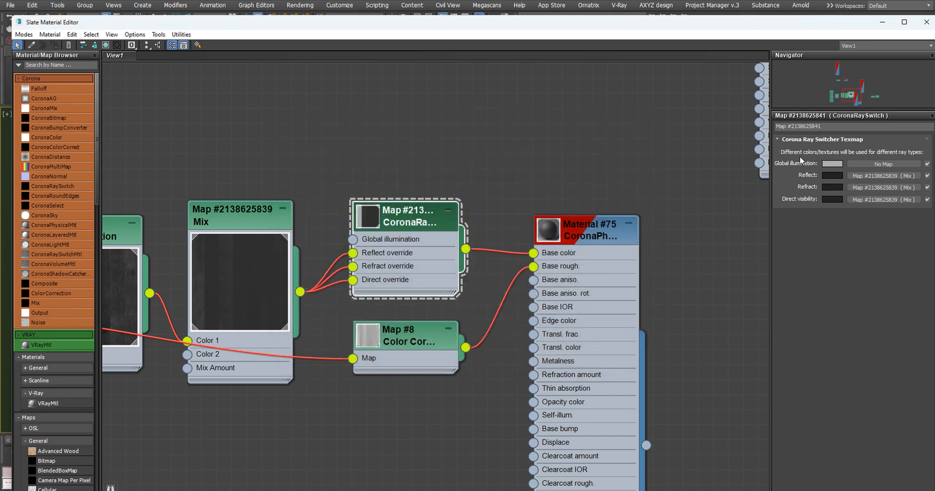
# Close the Slate Material Editor and reopen the Corona frame buffer with the kitchen render.
pyautogui.moveTo(701, 27); pyautogui.dragTo(554, 90)
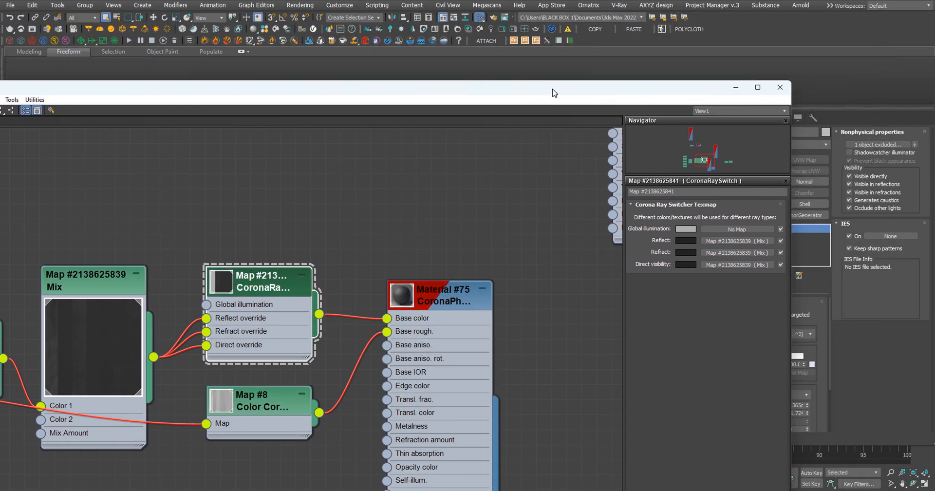
pyautogui.click(780, 88)
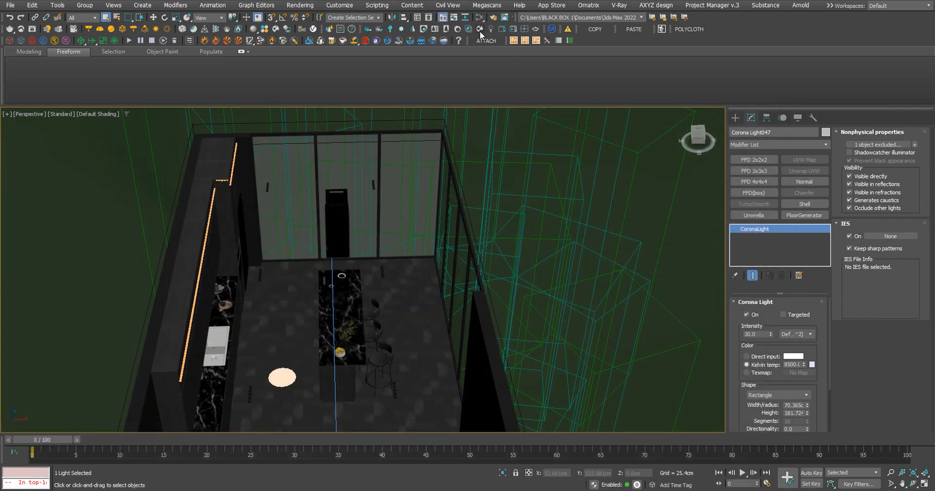
pyautogui.click(501, 29)
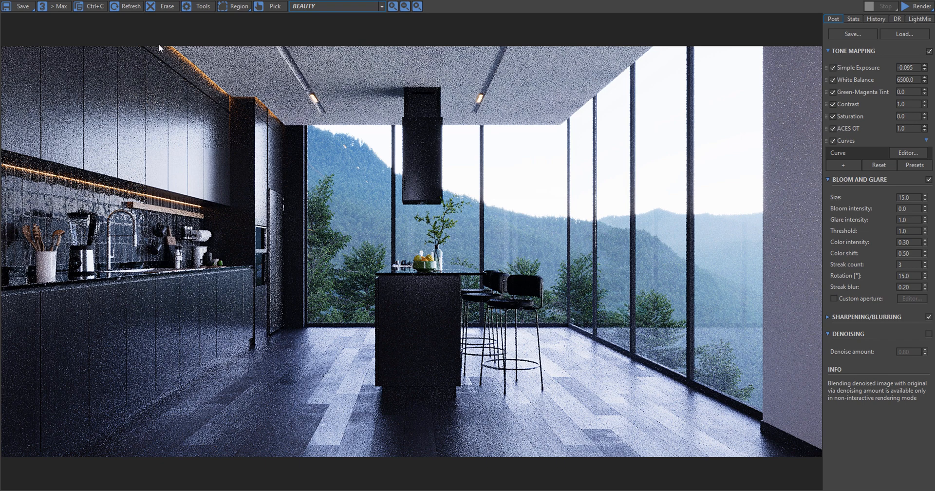
pyautogui.moveTo(118, 46); pyautogui.dragTo(193, 406)
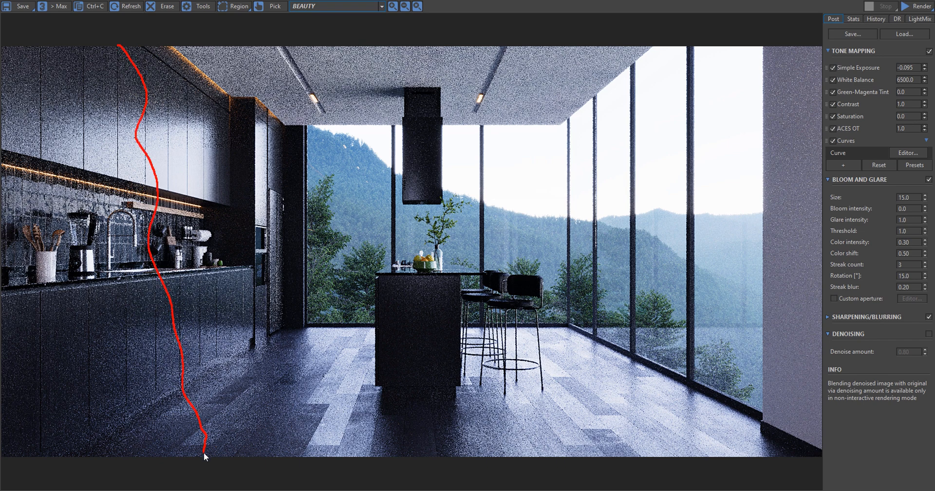
pyautogui.moveTo(203, 452)
pyautogui.mouseDown()
pyautogui.moveTo(13, 436)
pyautogui.moveTo(3, 63)
pyautogui.moveTo(129, 57)
pyautogui.mouseUp()
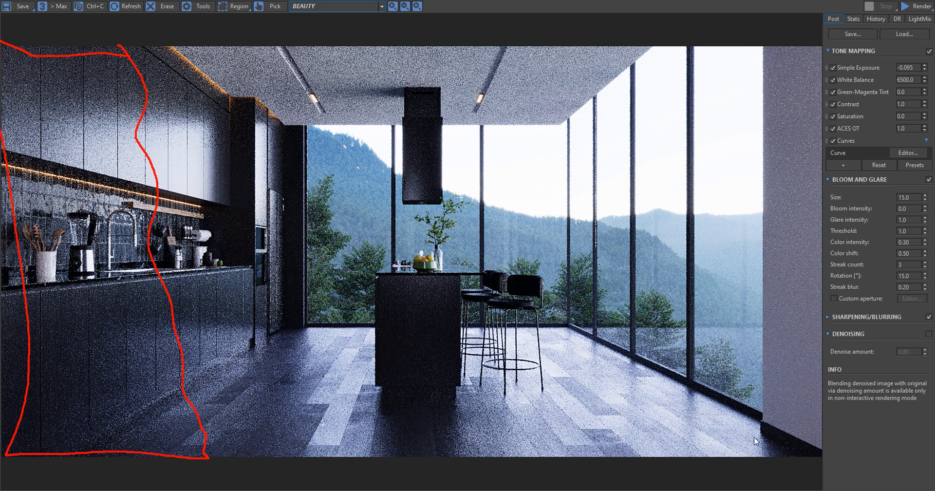
pyautogui.moveTo(754, 437); pyautogui.dragTo(236, 419)
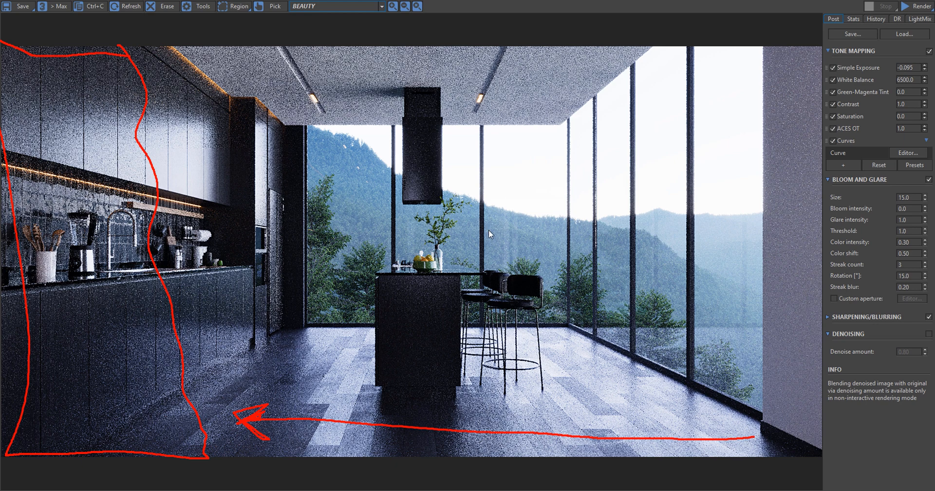
pyautogui.press('Escape')
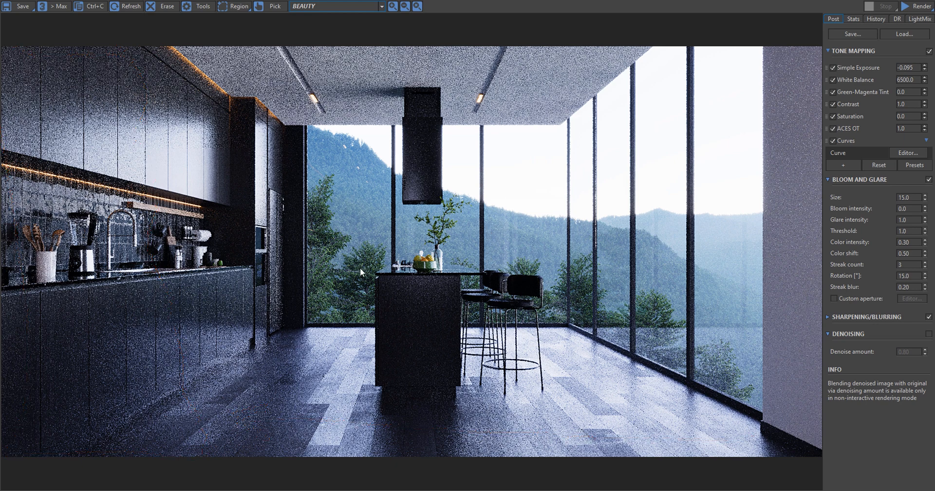